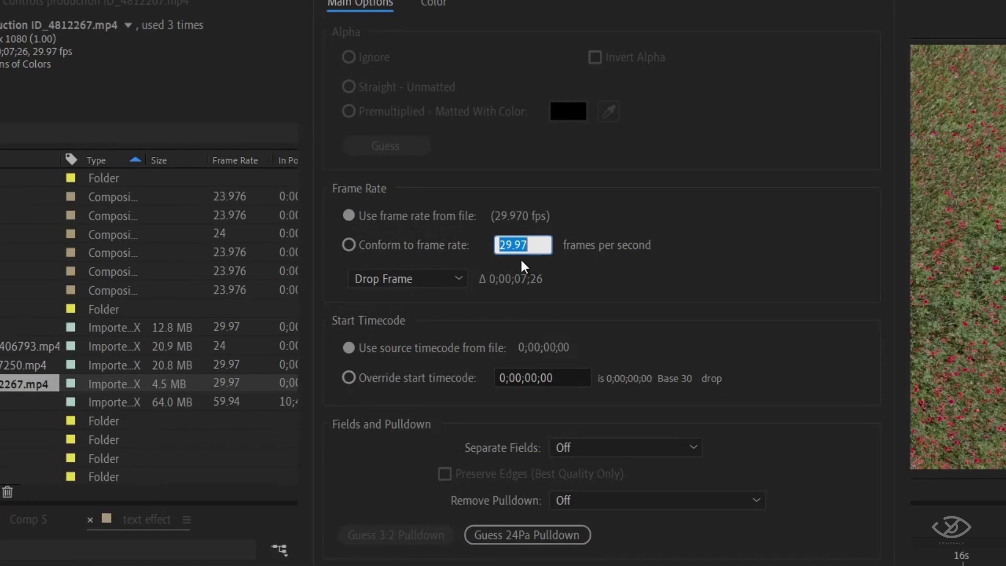
Step: Conform the production ID_4812267.mp4 footage to a frame rate of 23.976 frames per second
{"action": "type", "text": "23.9"}
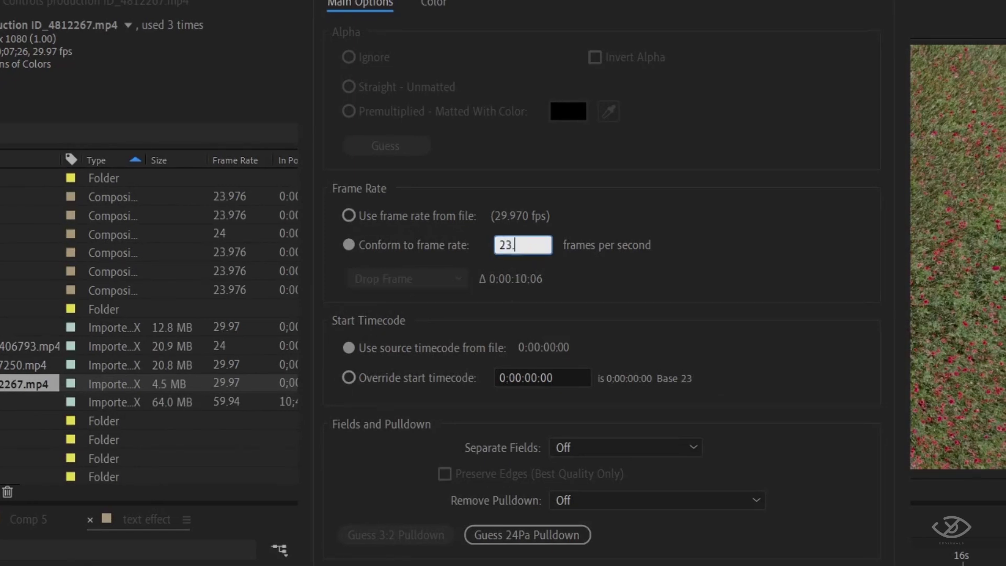
{"action": "type", "text": "76"}
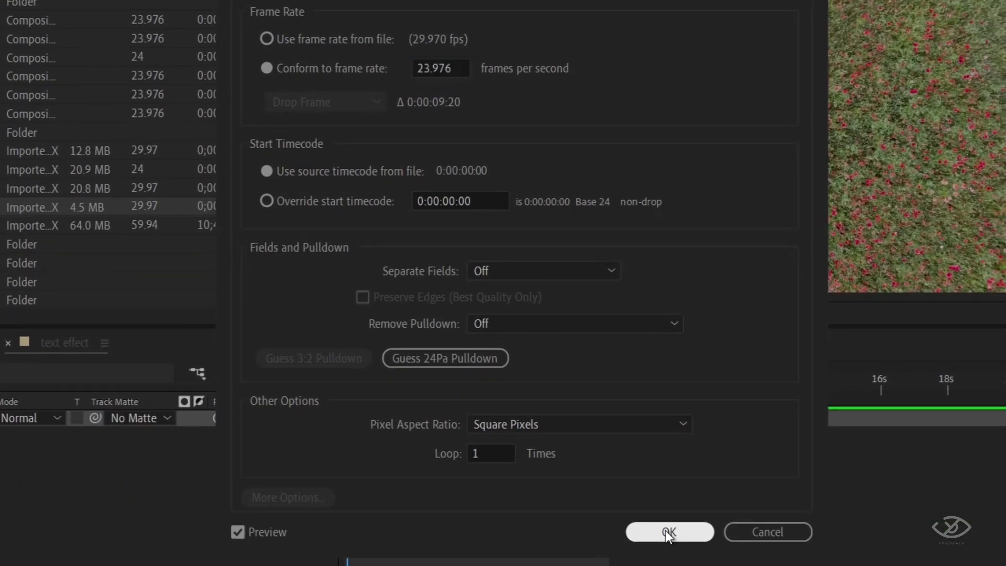
{"action": "left_click", "coordinate": [674, 535]}
Step: Check the frame rate in the text effect composition's settings and preview the flower field footage
{"action": "right_click", "coordinate": [254, 246]}
{"action": "left_click", "coordinate": [304, 282]}
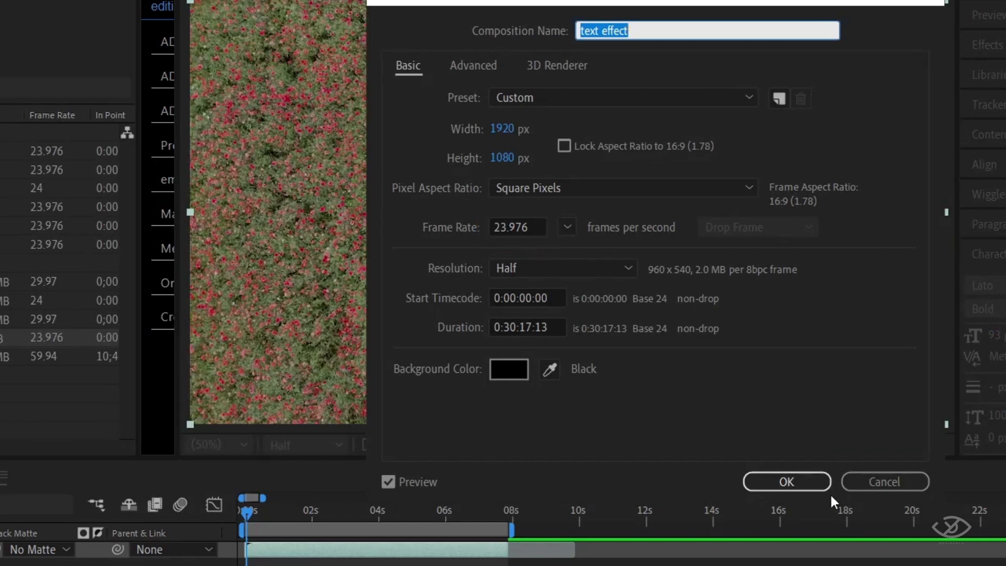
{"action": "left_click", "coordinate": [766, 486]}
{"action": "key", "text": "space"}
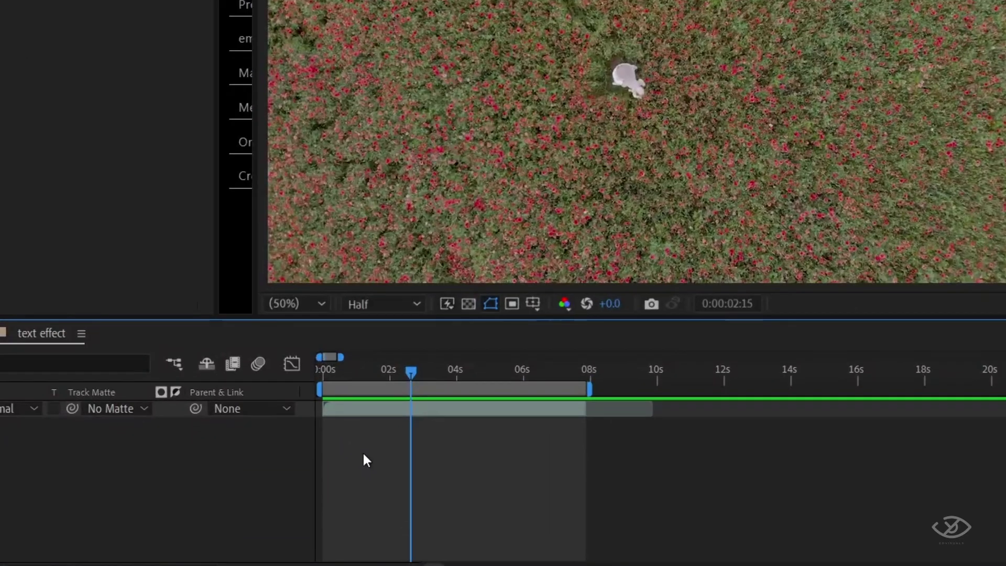
Step: Create a text layer above the footage reading "LAOS"
{"action": "right_click", "coordinate": [413, 485]}
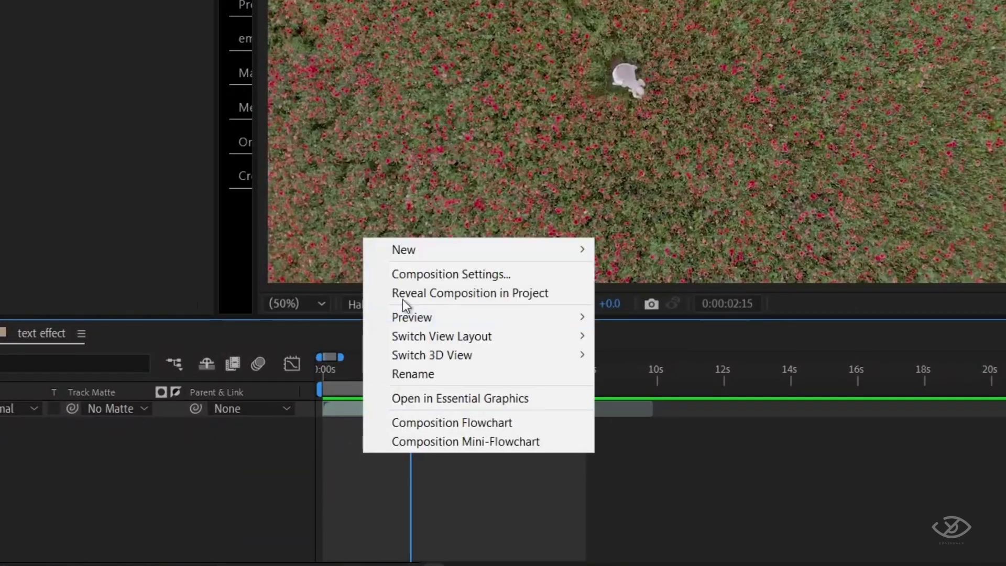
{"action": "mouse_move", "coordinate": [442, 348]}
{"action": "left_click", "coordinate": [677, 278]}
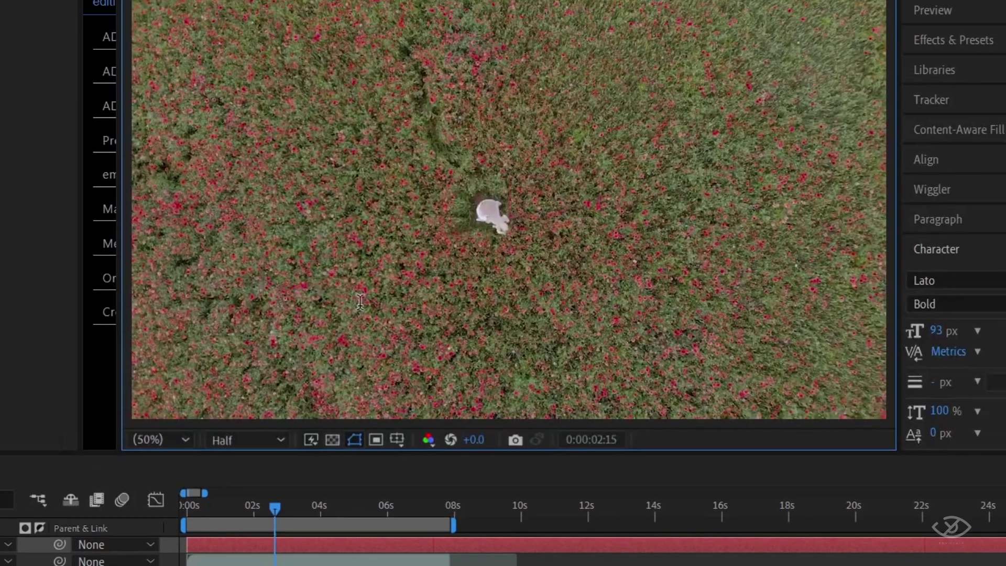
{"action": "type", "text": "L A"}
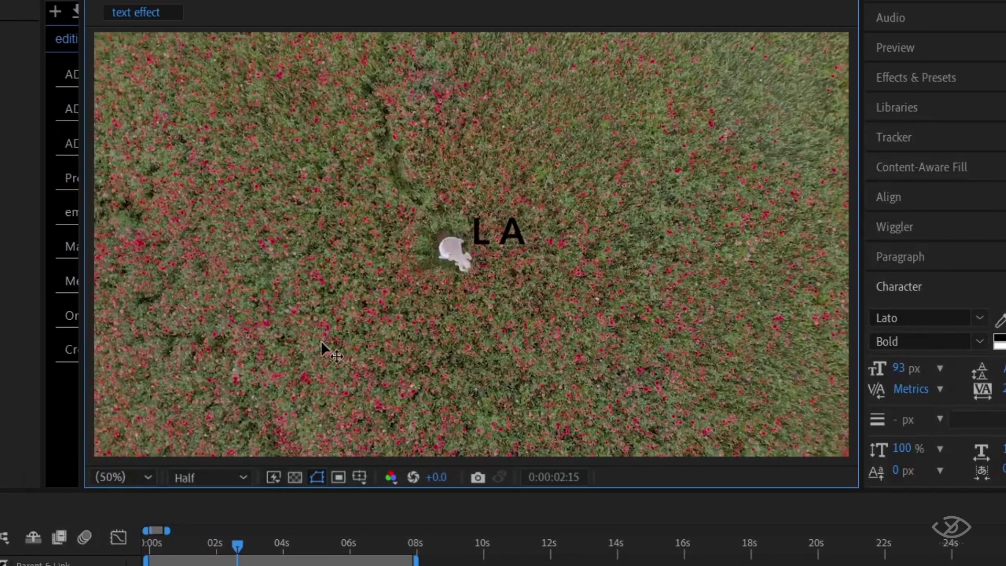
{"action": "type", "text": "OS"}
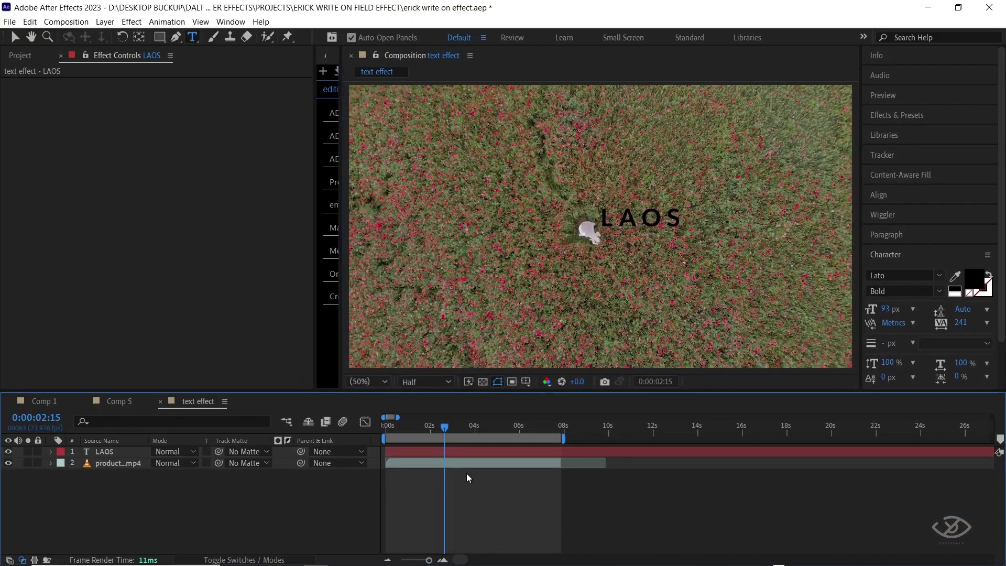
Step: Scale the LAOS text to 296% and move it so the O surrounds the person in the field
{"action": "left_click", "coordinate": [301, 545]}
{"action": "key", "text": "s"}
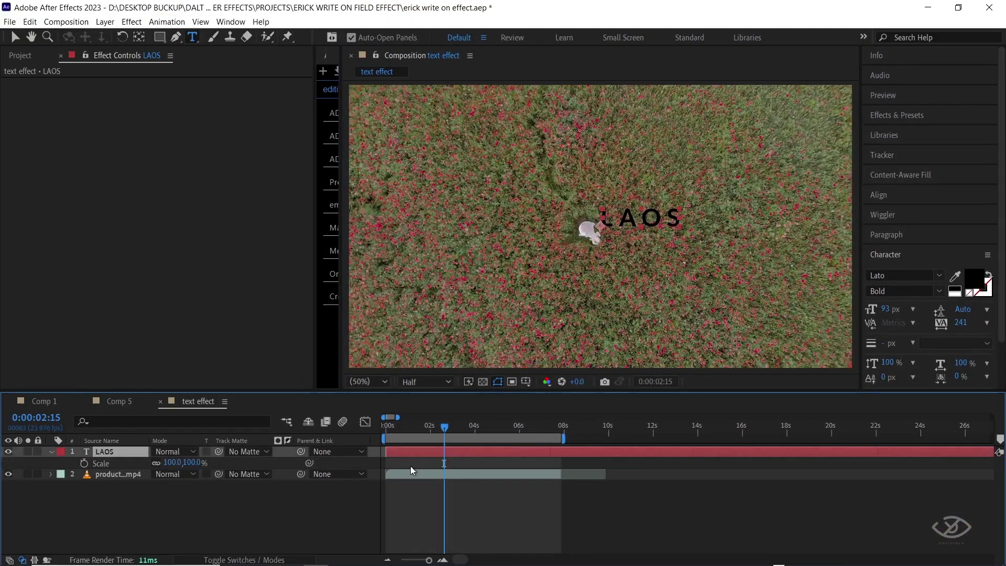
{"action": "left_click_drag", "start_coordinate": [202, 465], "coordinate": [248, 466]}
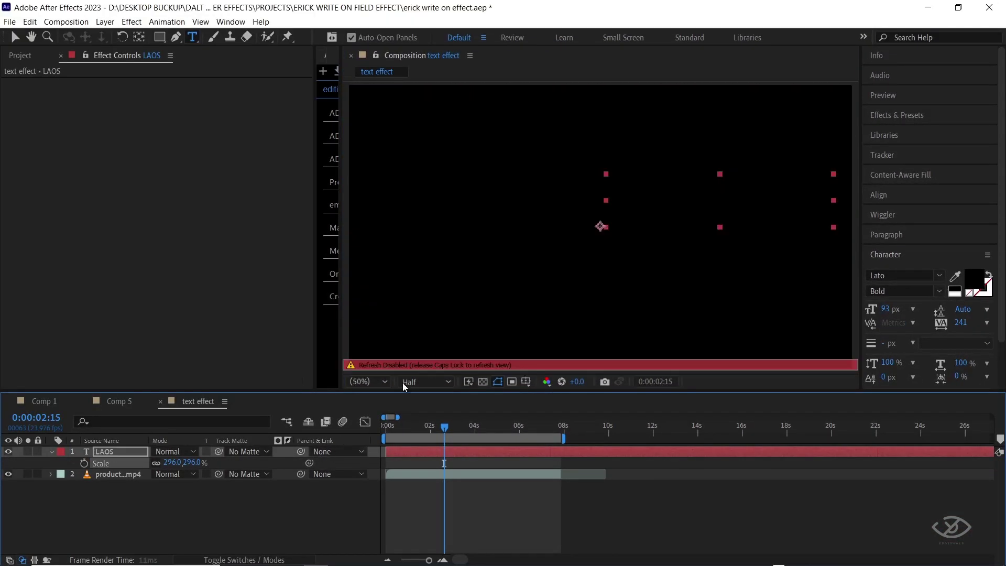
{"action": "key", "text": "v"}
{"action": "left_click_drag", "start_coordinate": [730, 211], "coordinate": [573, 240]}
{"action": "left_click", "coordinate": [467, 494]}
Step: Enlarge the LAOS text to 345% and reposition it so the O still surrounds the person
{"action": "left_click", "coordinate": [453, 449]}
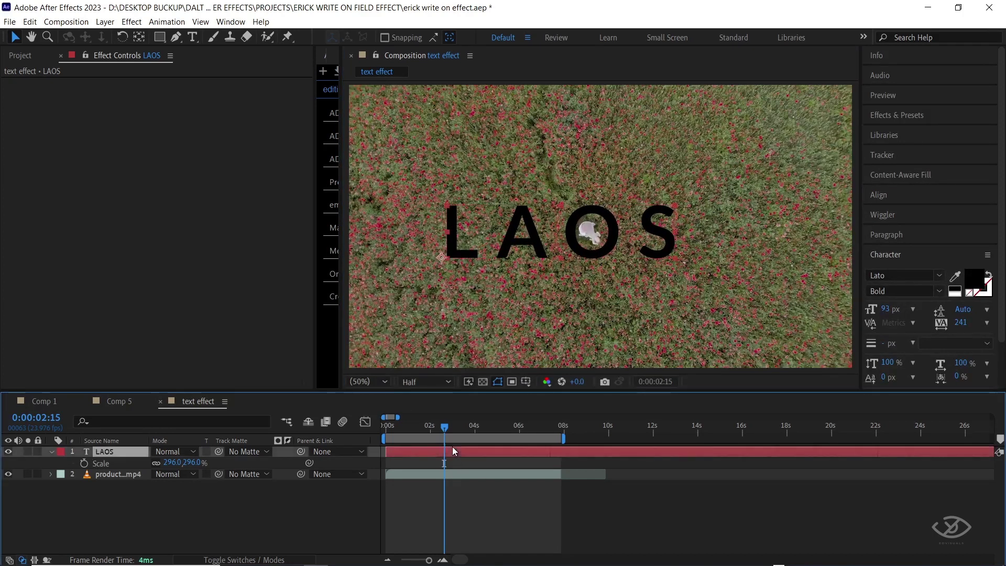
{"action": "left_click_drag", "start_coordinate": [178, 463], "coordinate": [206, 462]}
{"action": "left_click_drag", "start_coordinate": [589, 237], "coordinate": [568, 242]}
{"action": "left_click", "coordinate": [485, 518]}
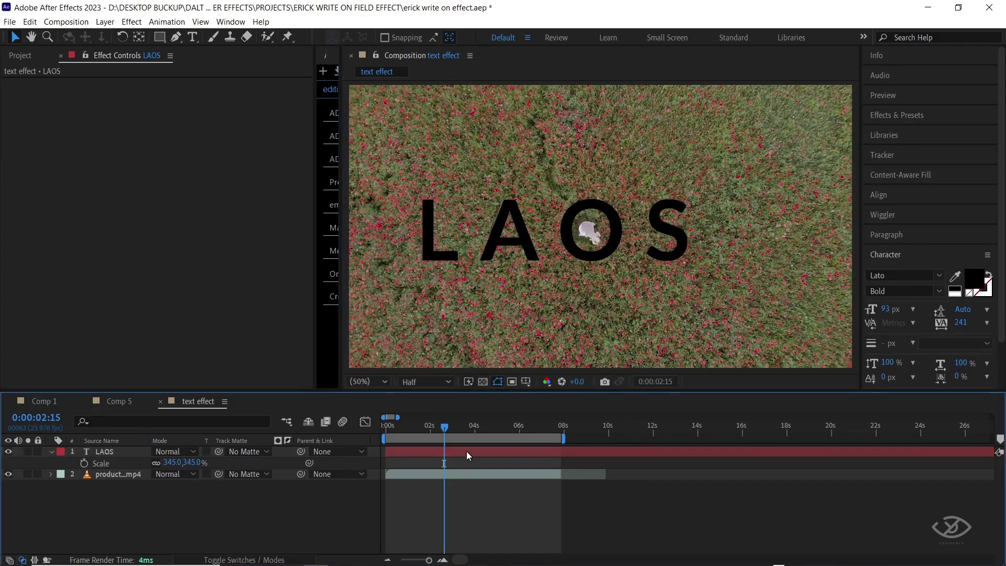
{"action": "left_click", "coordinate": [470, 452]}
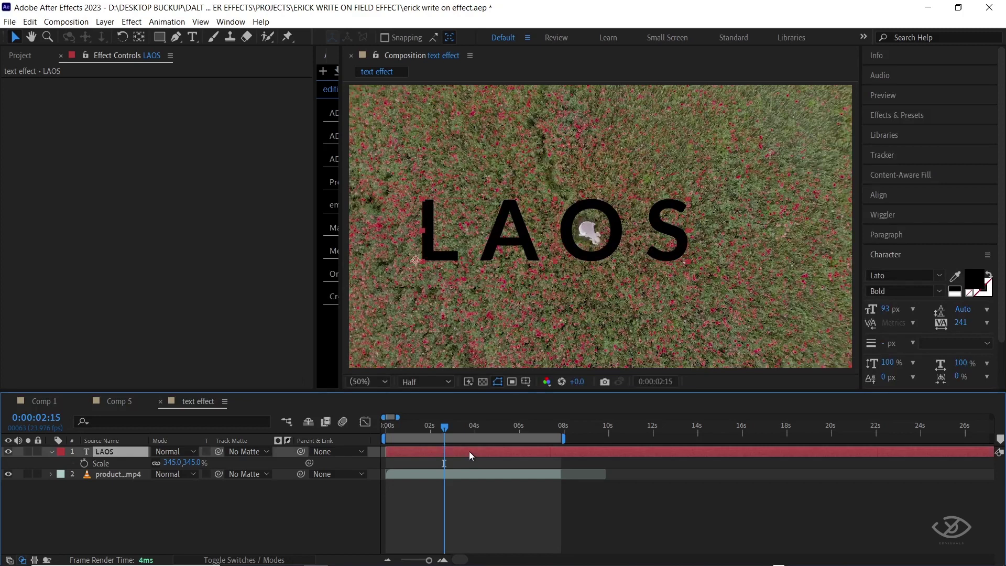
Step: Duplicate the footage layer and place the copy above the LAOS text layer
{"action": "left_click", "coordinate": [461, 474]}
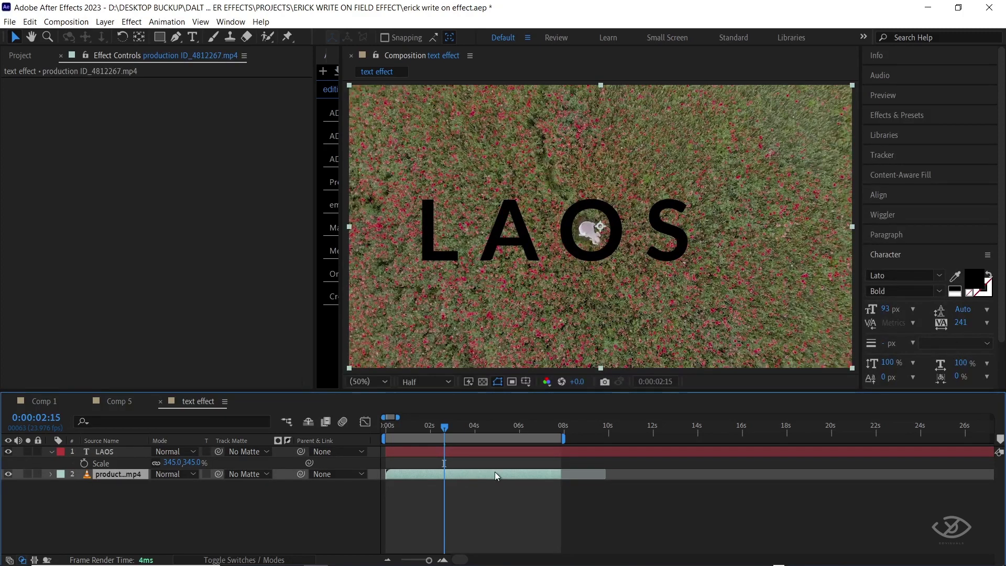
{"action": "left_click", "coordinate": [30, 22]}
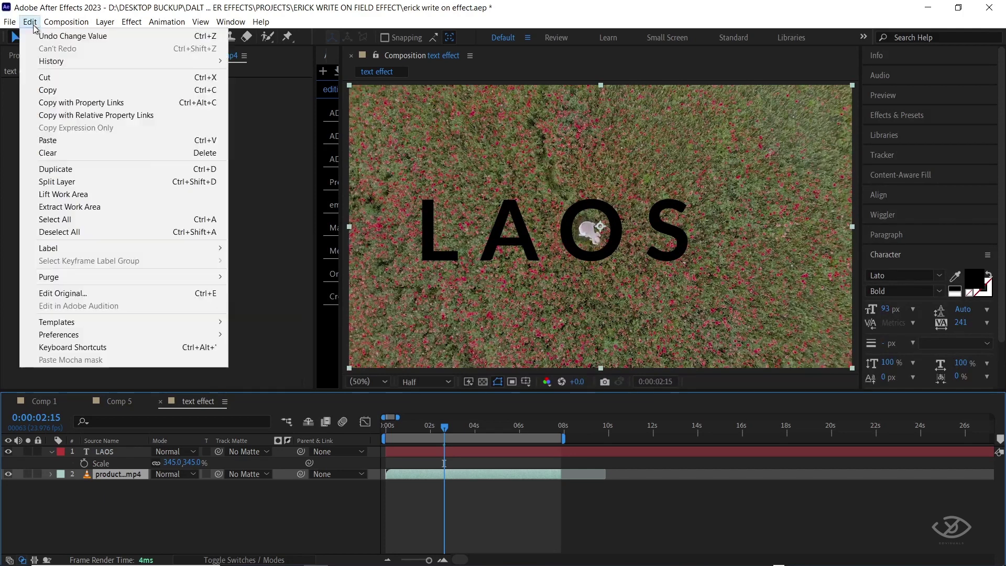
{"action": "left_click", "coordinate": [79, 169]}
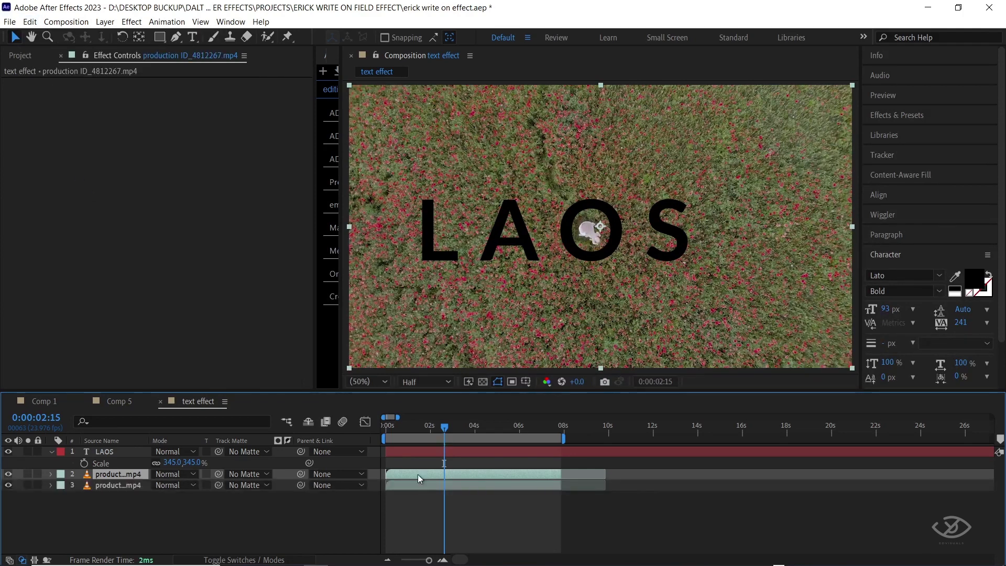
{"action": "left_click_drag", "start_coordinate": [104, 474], "coordinate": [108, 448]}
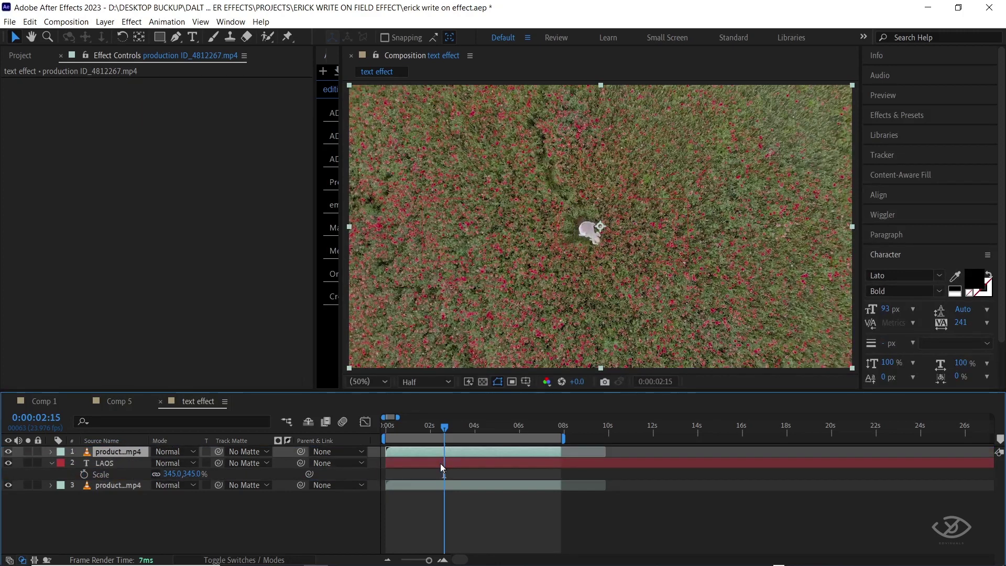
Step: Use the duplicated footage layer above the text as the LAOS layer's track matte
{"action": "left_click", "coordinate": [441, 464]}
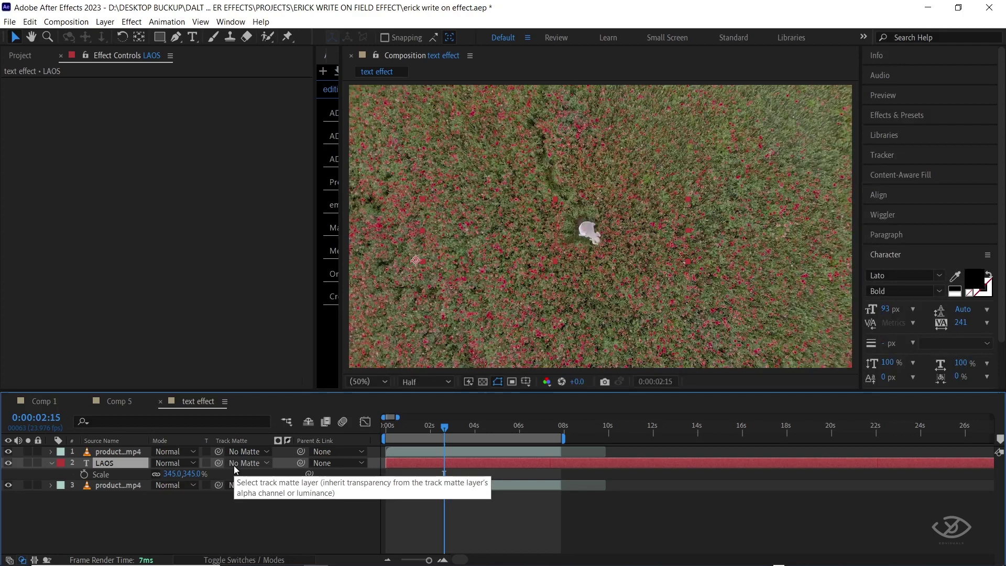
{"action": "key", "text": "F4"}
{"action": "key", "text": "F4"}
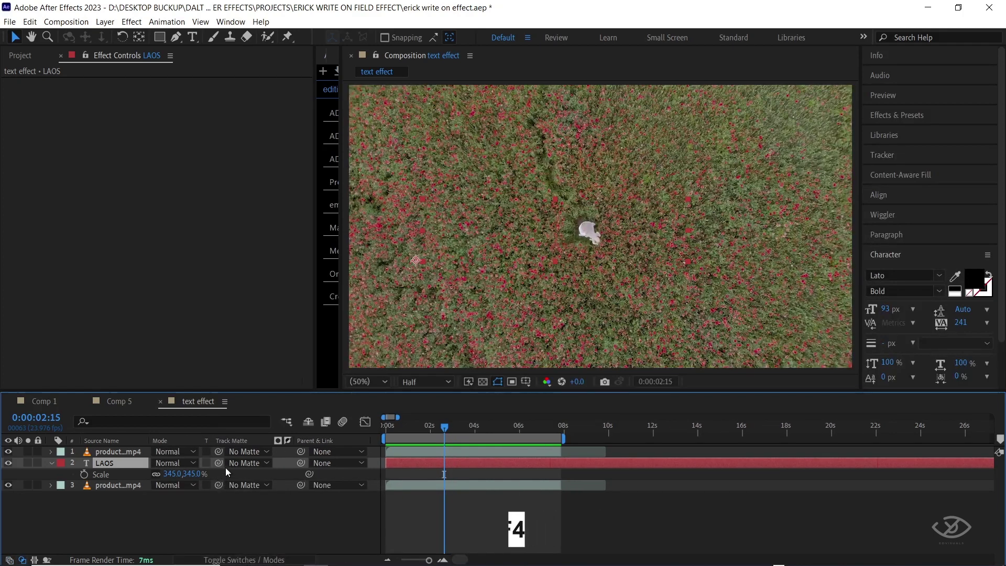
{"action": "left_click_drag", "start_coordinate": [219, 464], "coordinate": [129, 453]}
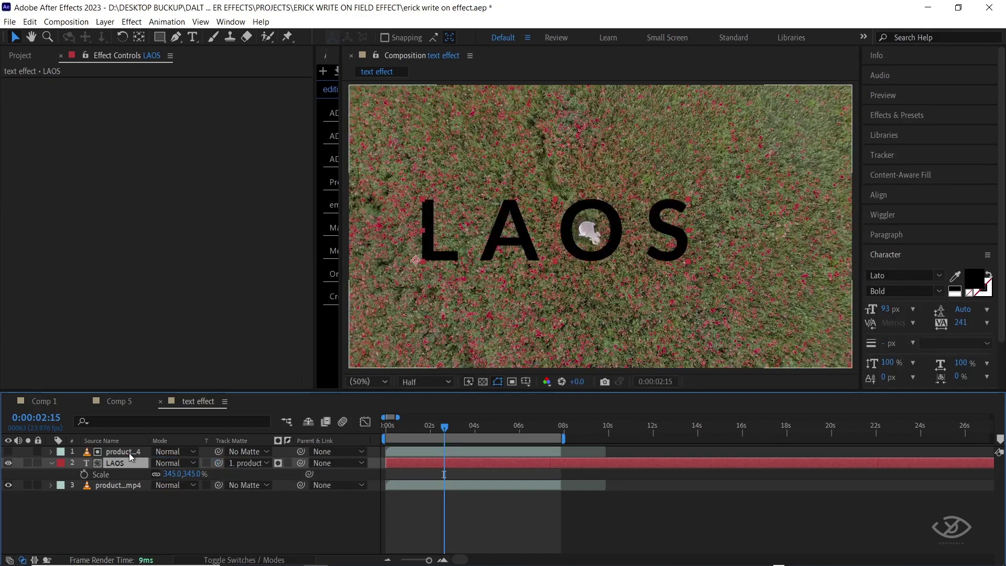
{"action": "left_click", "coordinate": [279, 463]}
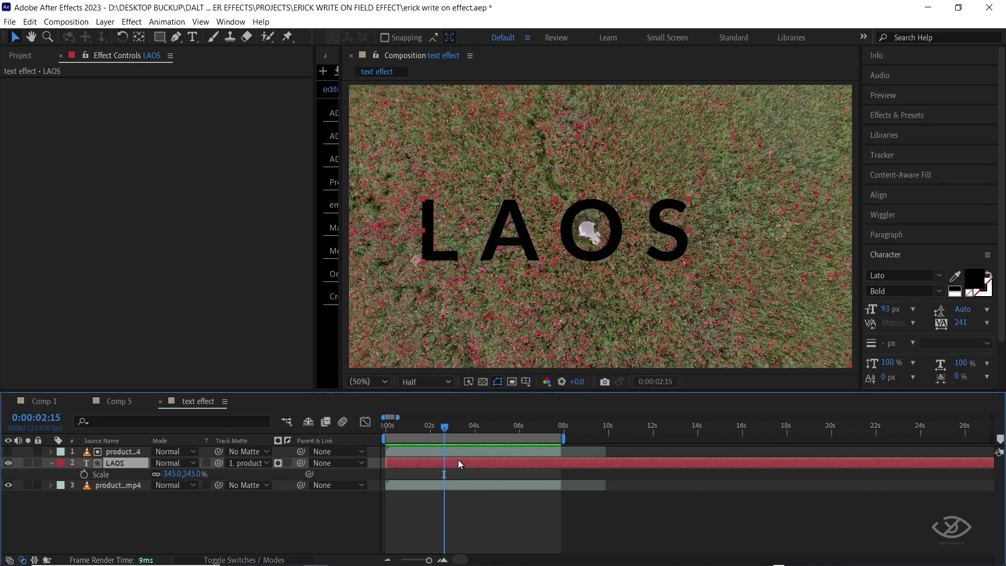
Step: Apply the Displacement Map effect to the LAOS text layer
{"action": "key", "text": "ctrl+space"}
{"action": "type", "text": "displa"}
{"action": "key", "text": "Return"}
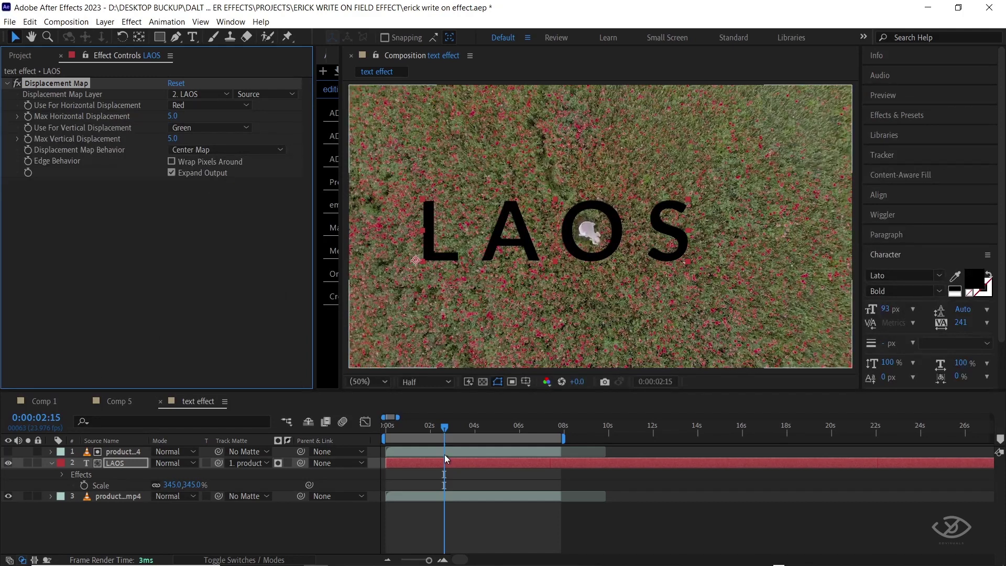
Step: Rename the duplicated footage layer above the text as "displacement map"
{"action": "left_click", "coordinate": [442, 452]}
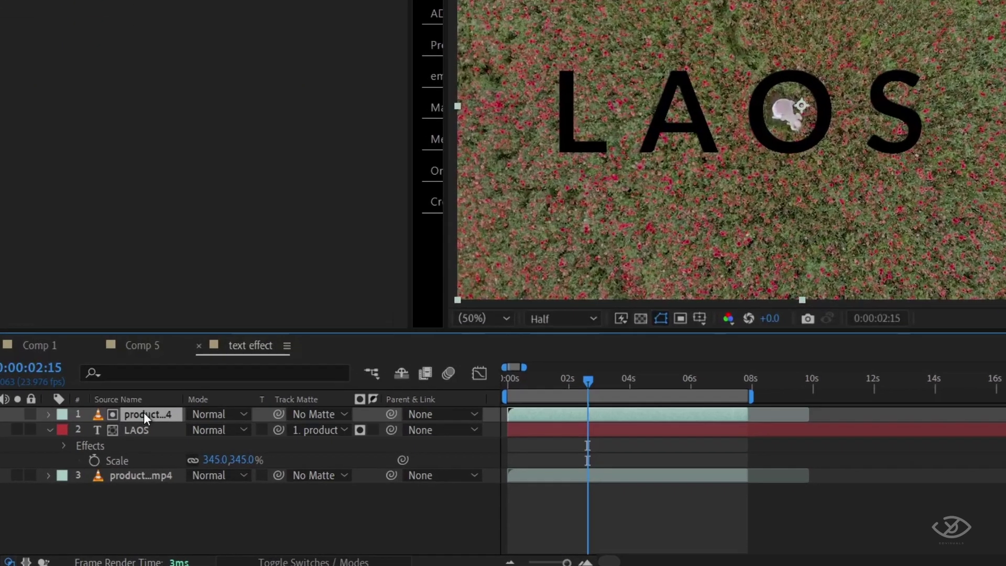
{"action": "right_click", "coordinate": [126, 451]}
{"action": "left_click", "coordinate": [144, 418]}
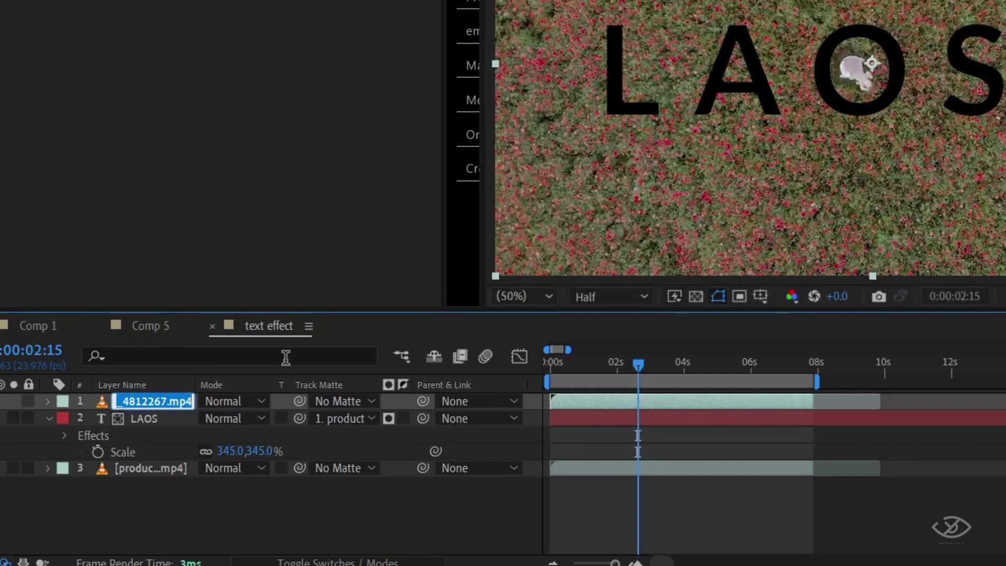
{"action": "type", "text": "di"}
{"action": "type", "text": "splacement"}
{"action": "type", "text": " map"}
{"action": "key", "text": "Return"}
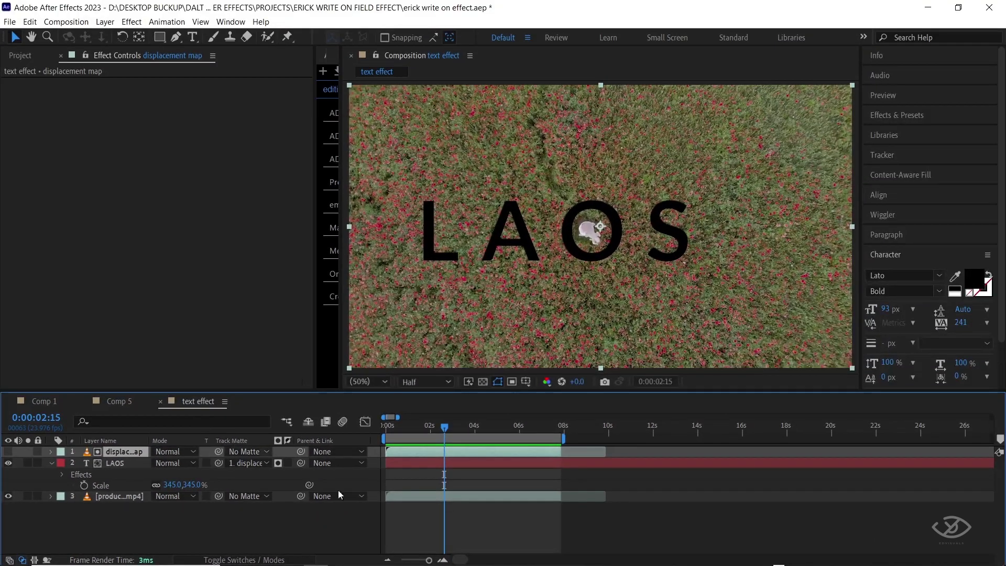
Step: Set the LAOS effect's Displacement Map Layer to "1. displacement map" and inspect the letter edges up close
{"action": "left_click", "coordinate": [404, 460]}
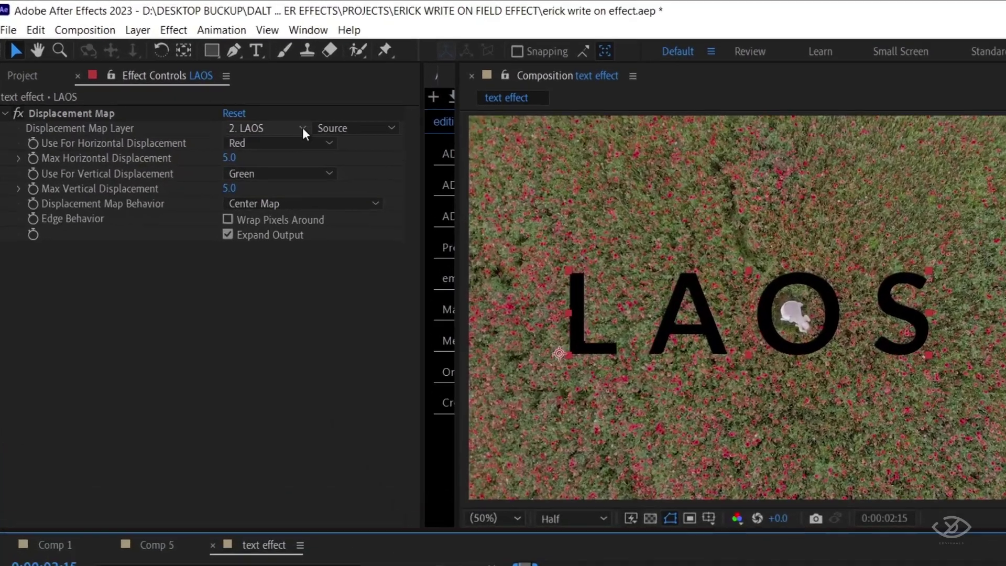
{"action": "left_click", "coordinate": [207, 94]}
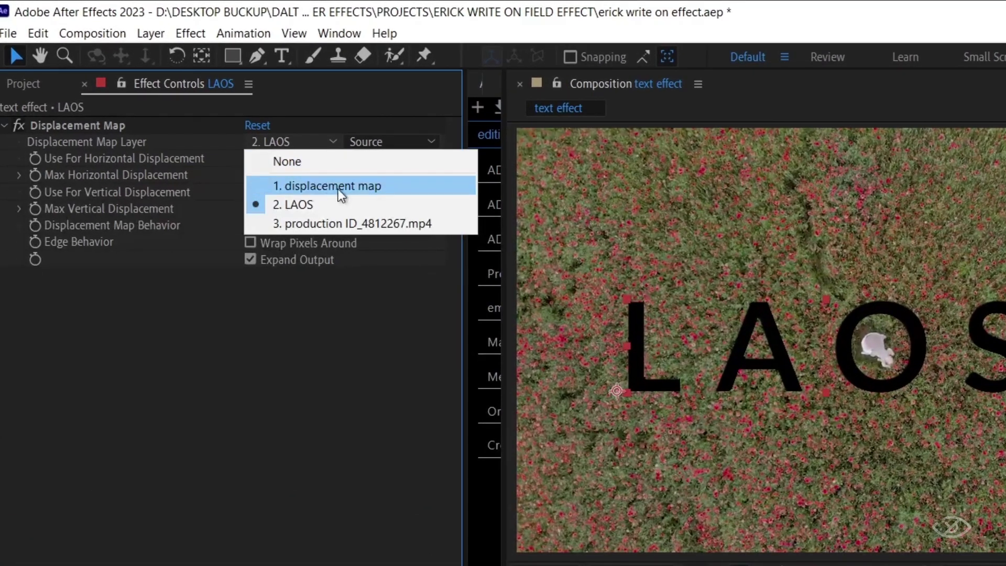
{"action": "left_click", "coordinate": [318, 187]}
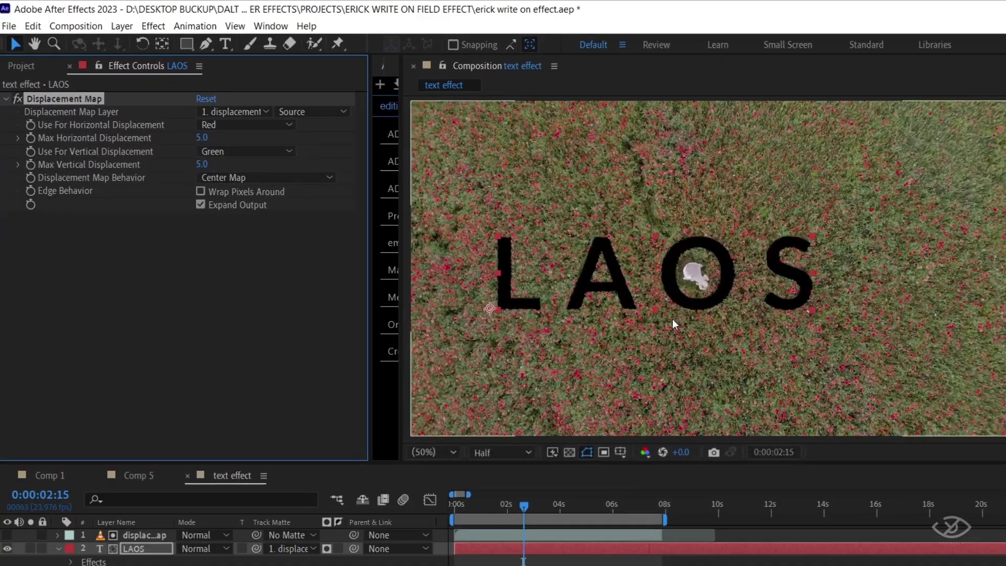
{"action": "scroll", "coordinate": [626, 287], "scroll_direction": "up", "scroll_amount": 2}
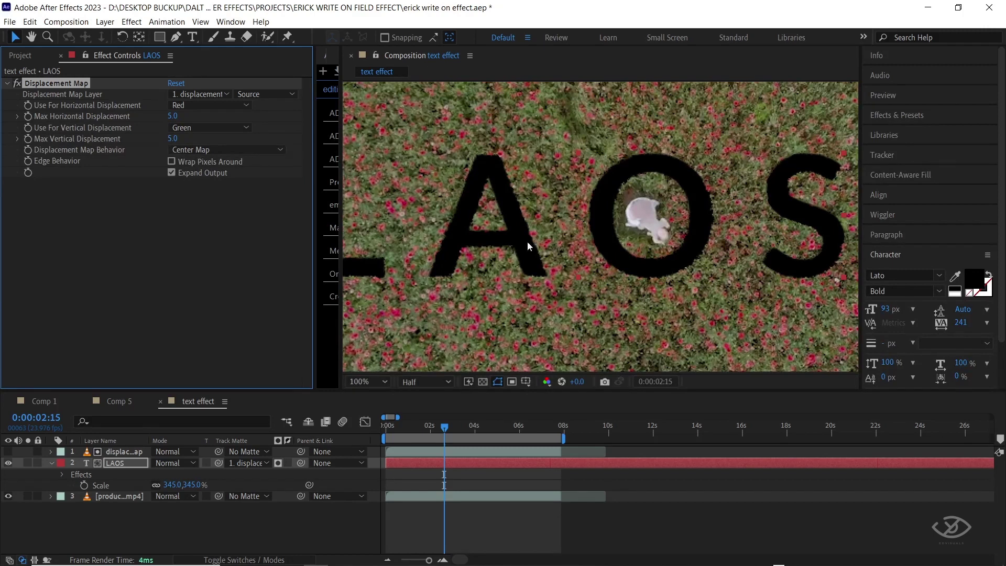
{"action": "scroll", "coordinate": [524, 237], "scroll_direction": "down", "scroll_amount": 2}
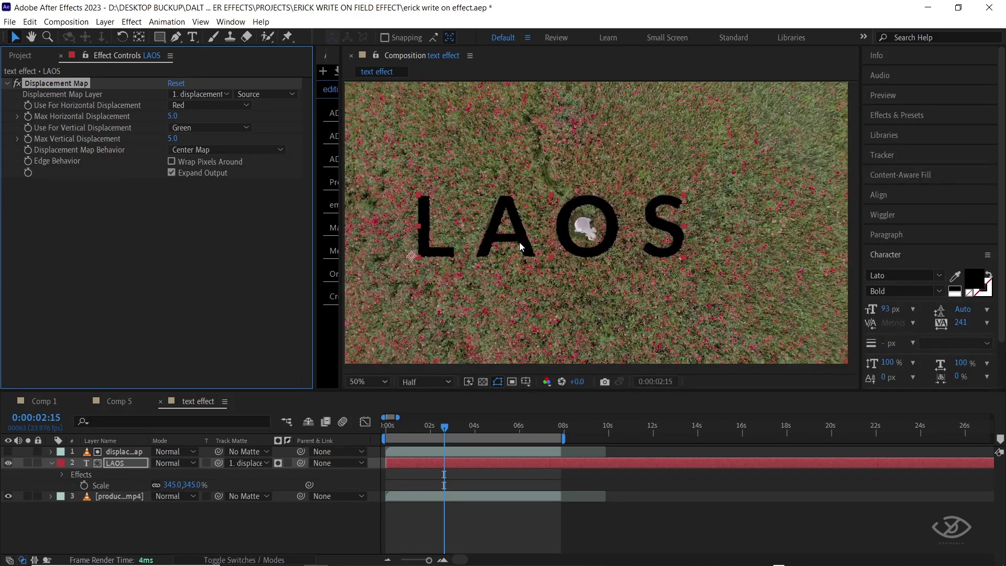
{"action": "scroll", "coordinate": [505, 233], "scroll_direction": "up", "scroll_amount": 2}
{"action": "scroll", "coordinate": [505, 233], "scroll_direction": "down", "scroll_amount": 2}
Step: Set the text's Max Horizontal Displacement to 31 and Max Vertical Displacement to 59
{"action": "key", "text": "h"}
{"action": "left_click_drag", "start_coordinate": [547, 281], "coordinate": [568, 282]}
{"action": "key", "text": "v"}
{"action": "left_click_drag", "start_coordinate": [173, 115], "coordinate": [201, 121]}
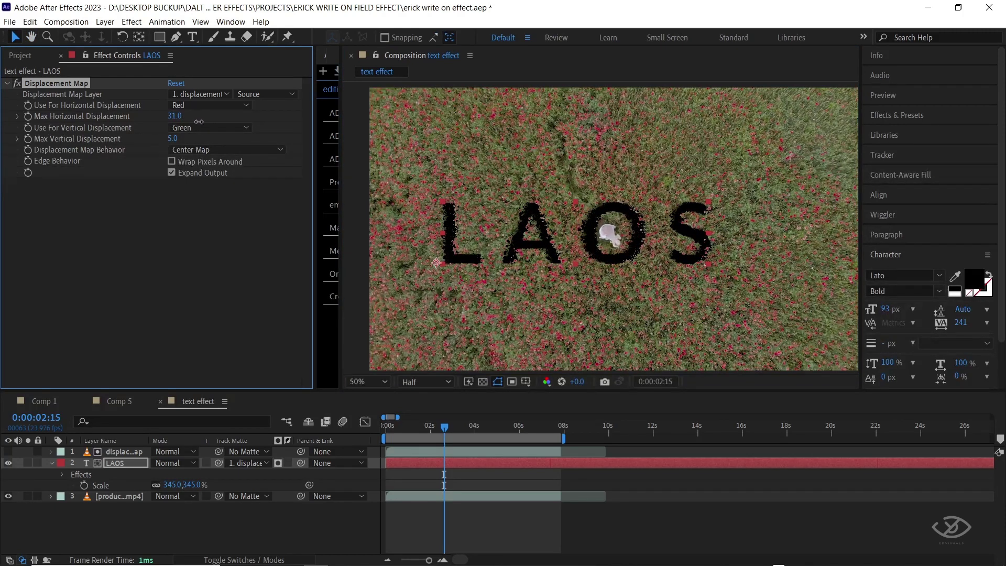
{"action": "left_click_drag", "start_coordinate": [173, 139], "coordinate": [223, 144]}
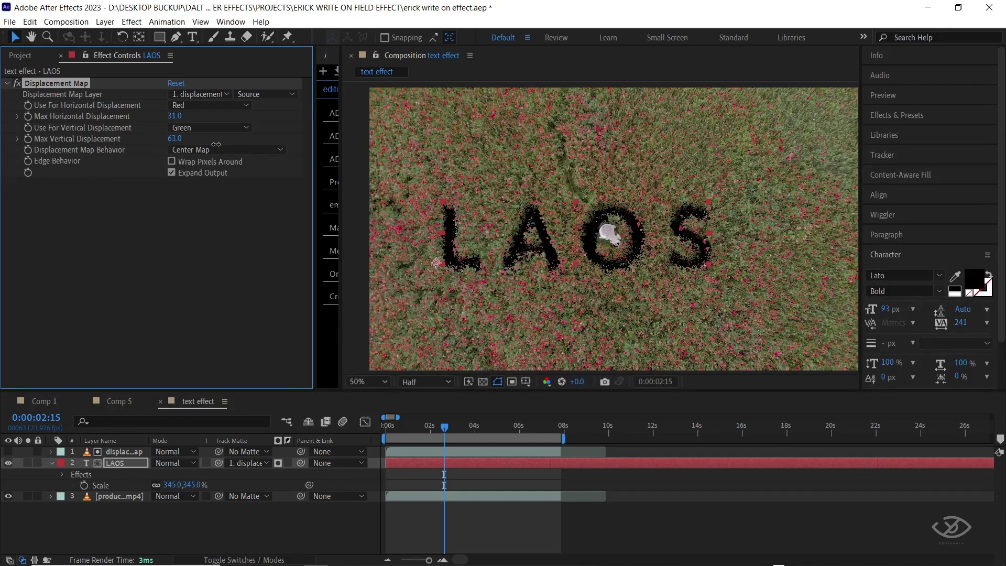
Step: Preview the displaced text over the footage and move the current time to 0:00:04:13
{"action": "key", "text": "space"}
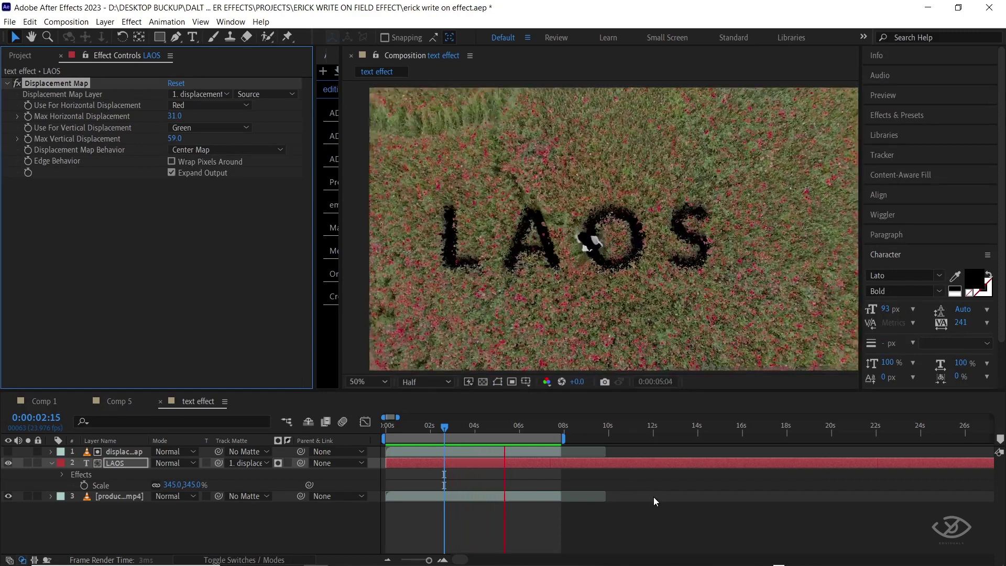
{"action": "key", "text": "space"}
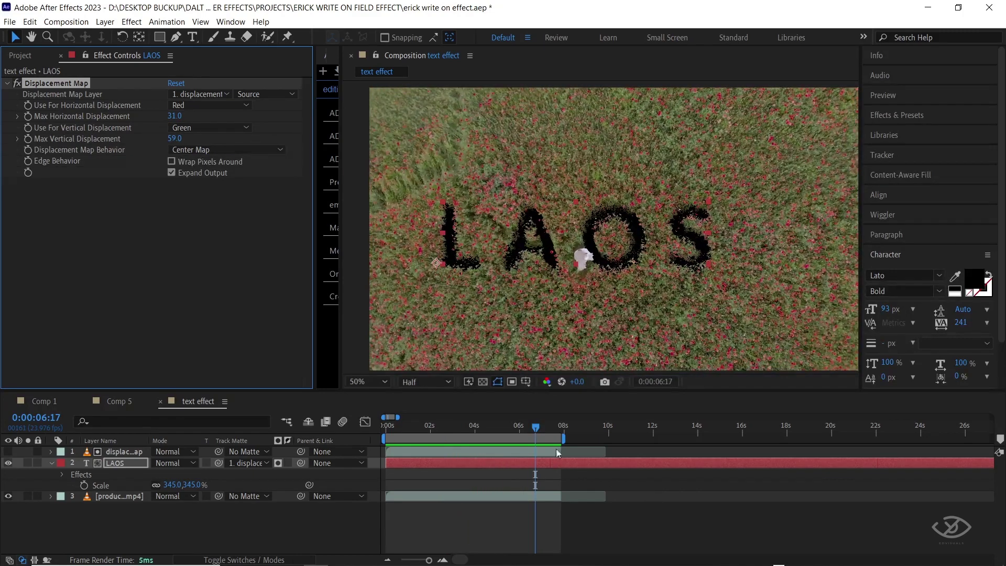
{"action": "left_click_drag", "start_coordinate": [535, 429], "coordinate": [486, 426]}
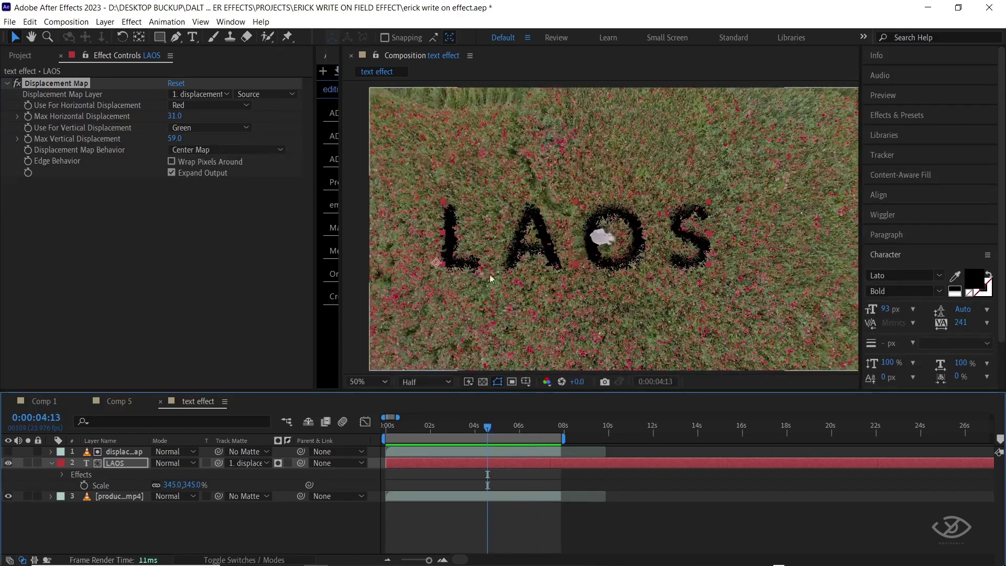
Step: Set the LAOS text layer's blending mode to Overlay and check the letters up close
{"action": "scroll", "coordinate": [474, 243], "scroll_direction": "up", "scroll_amount": 2}
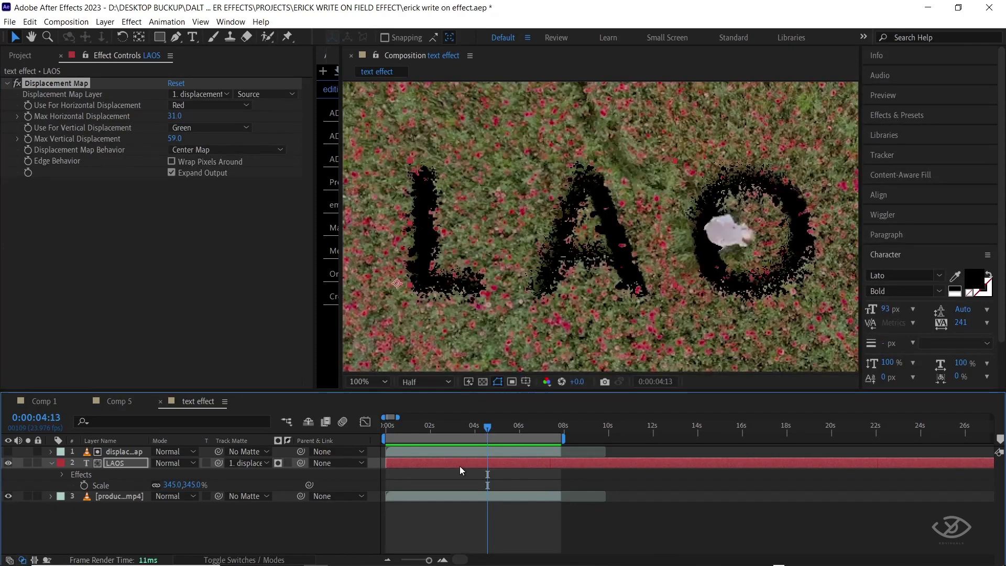
{"action": "left_click", "coordinate": [178, 464]}
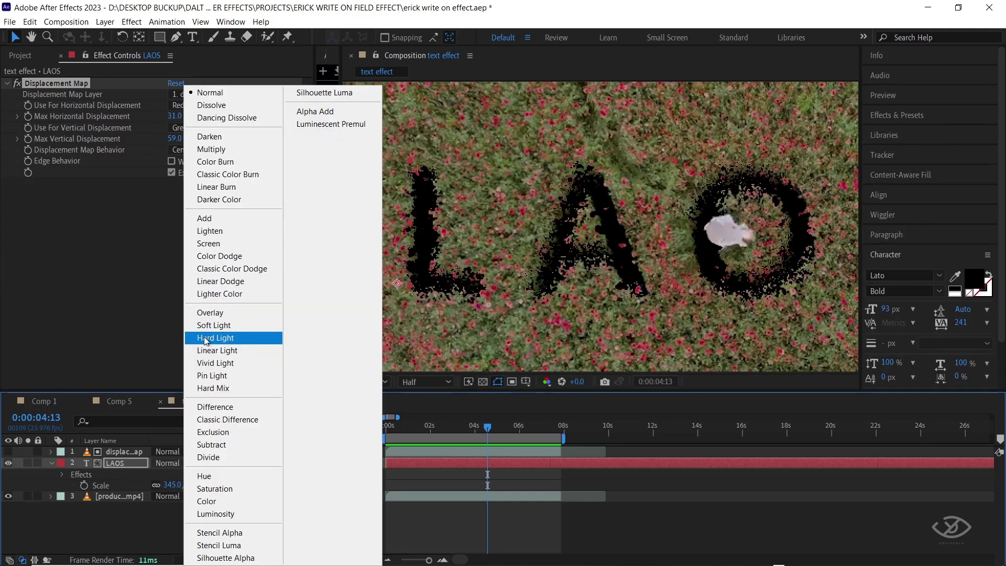
{"action": "left_click", "coordinate": [226, 313]}
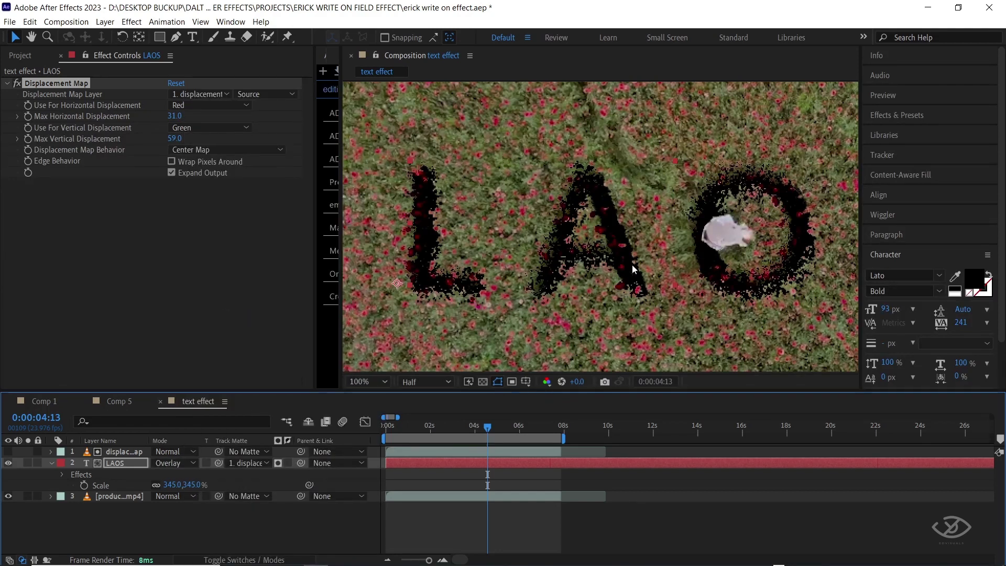
{"action": "scroll", "coordinate": [636, 256], "scroll_direction": "down", "scroll_amount": 2}
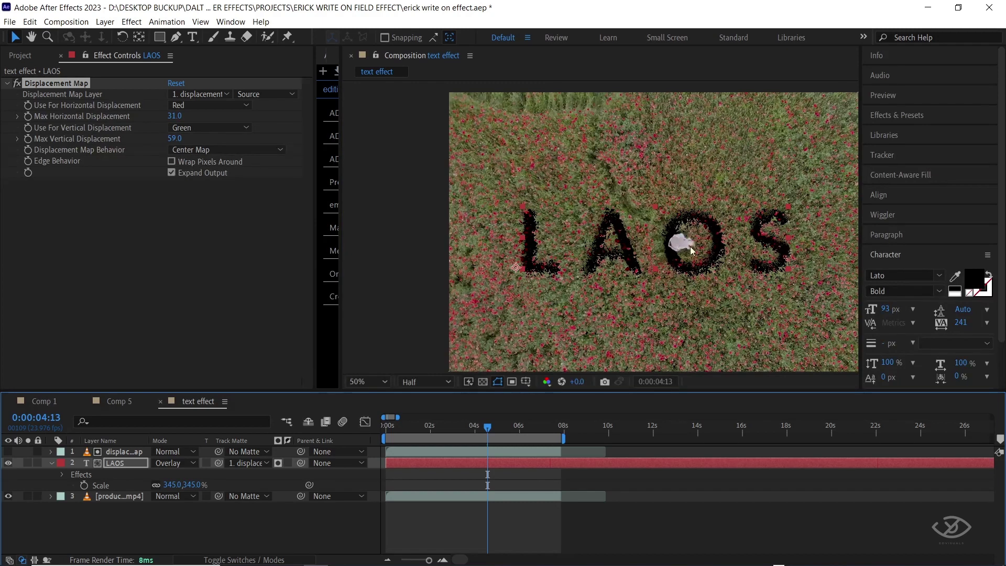
Step: Preview the overlaid text across the footage and return the current time to 0:00:00:00
{"action": "key", "text": "h"}
{"action": "left_click_drag", "start_coordinate": [674, 309], "coordinate": [589, 303]}
{"action": "key", "text": "v"}
{"action": "key", "text": "space"}
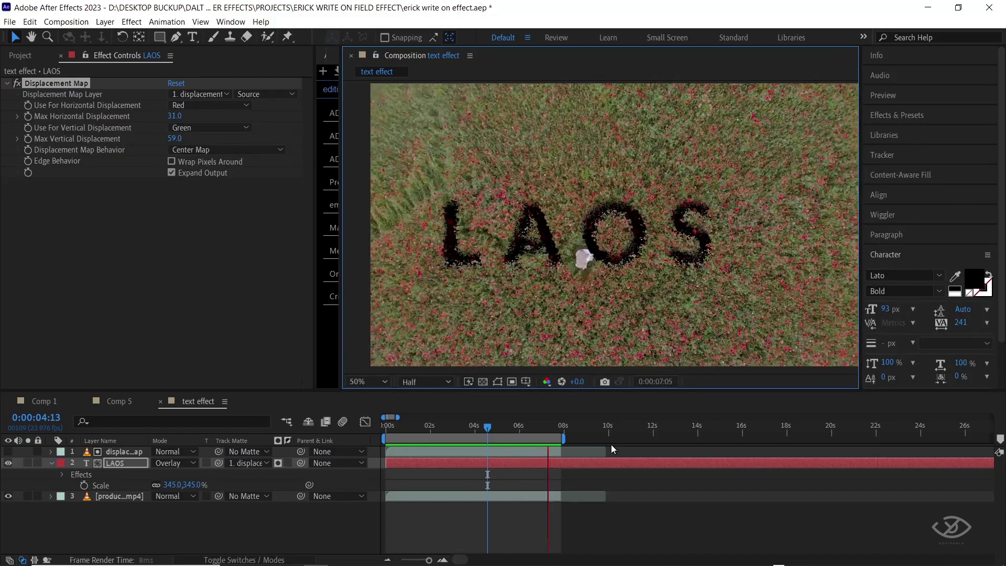
{"action": "key", "text": "space"}
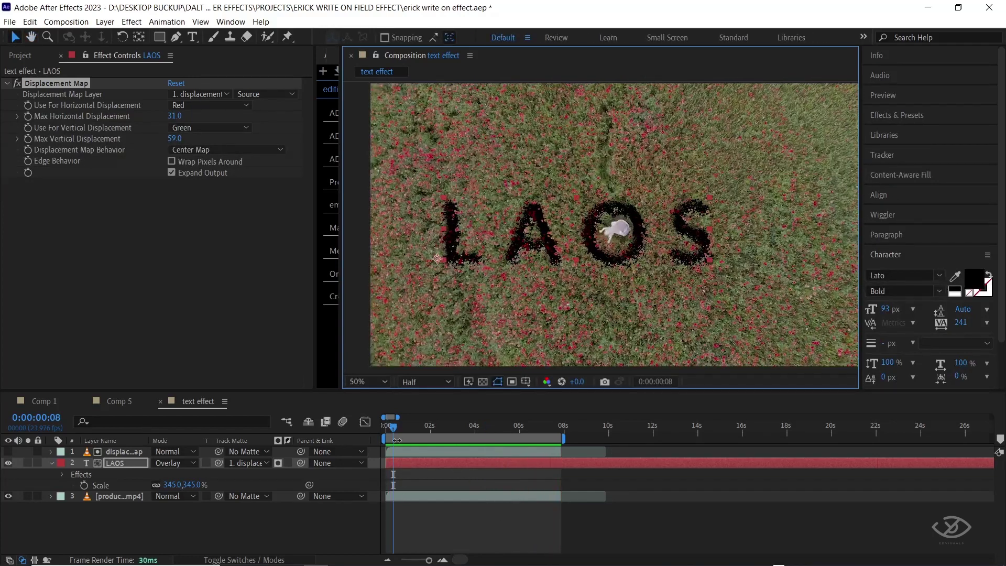
{"action": "left_click_drag", "start_coordinate": [394, 430], "coordinate": [374, 426]}
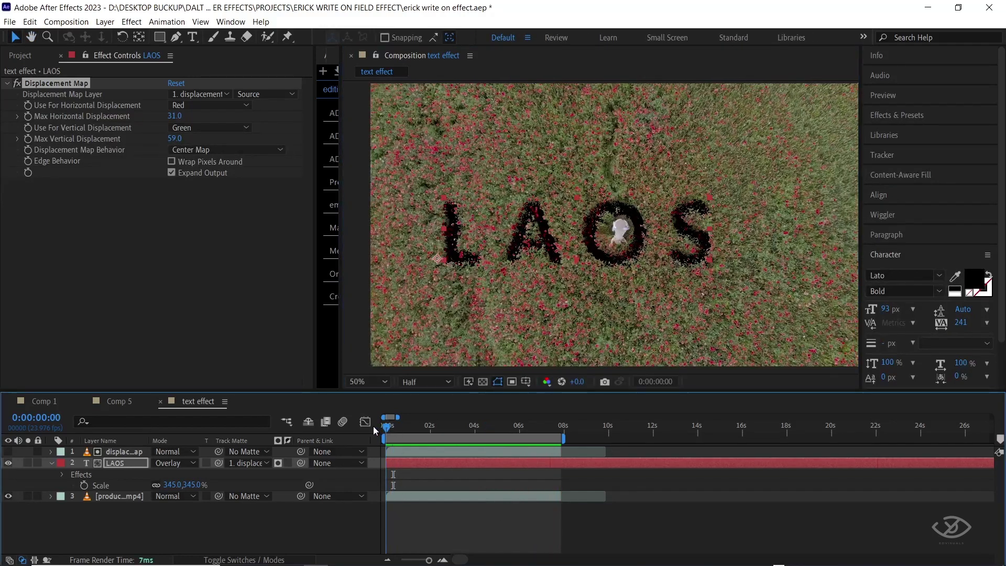
Step: Run Track Camera on the bottom production footage layer
{"action": "left_click", "coordinate": [402, 496]}
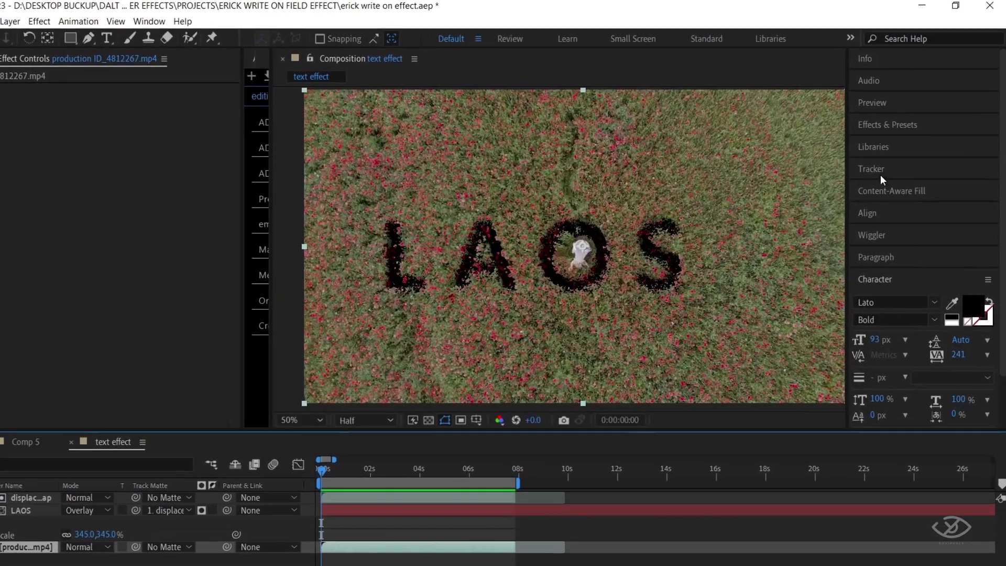
{"action": "left_click", "coordinate": [881, 174]}
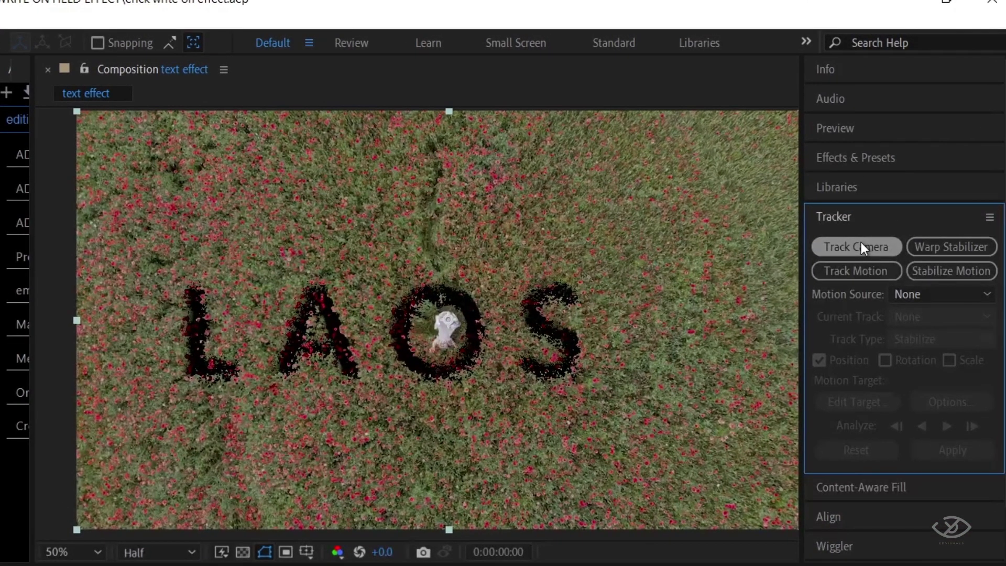
{"action": "left_click", "coordinate": [863, 245]}
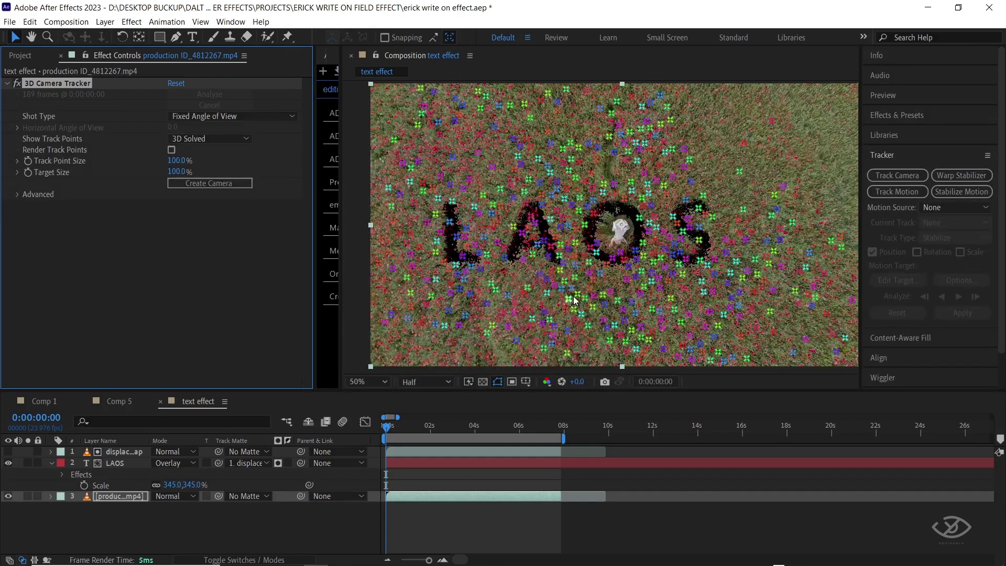
Step: Select a group of track points around the letter A and create a solid and camera from them
{"action": "left_click", "coordinate": [509, 222], "text": "shift"}
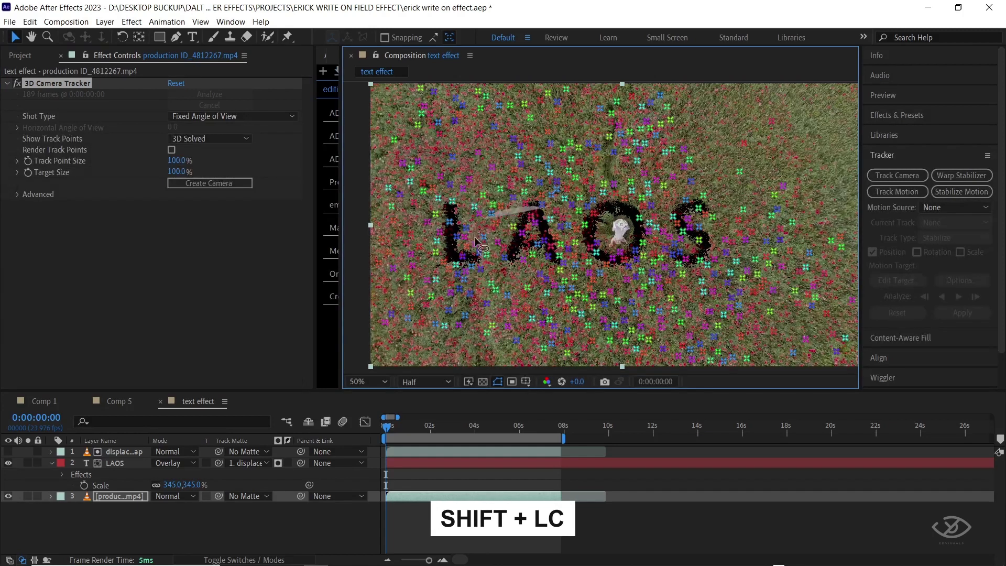
{"action": "left_click", "coordinate": [498, 251], "text": "shift"}
{"action": "left_click", "coordinate": [550, 226], "text": "shift"}
{"action": "right_click", "coordinate": [533, 222]}
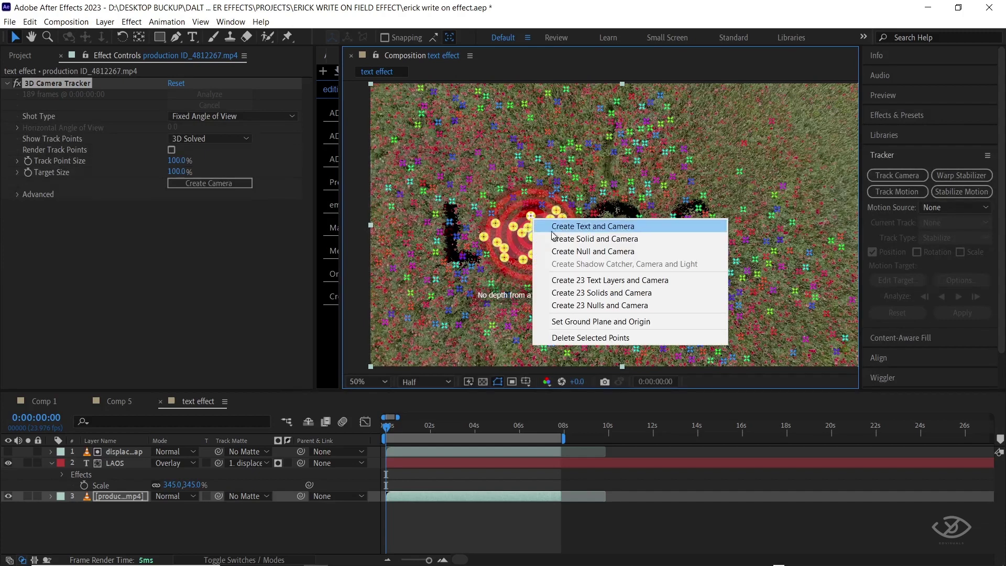
{"action": "left_click", "coordinate": [564, 238]}
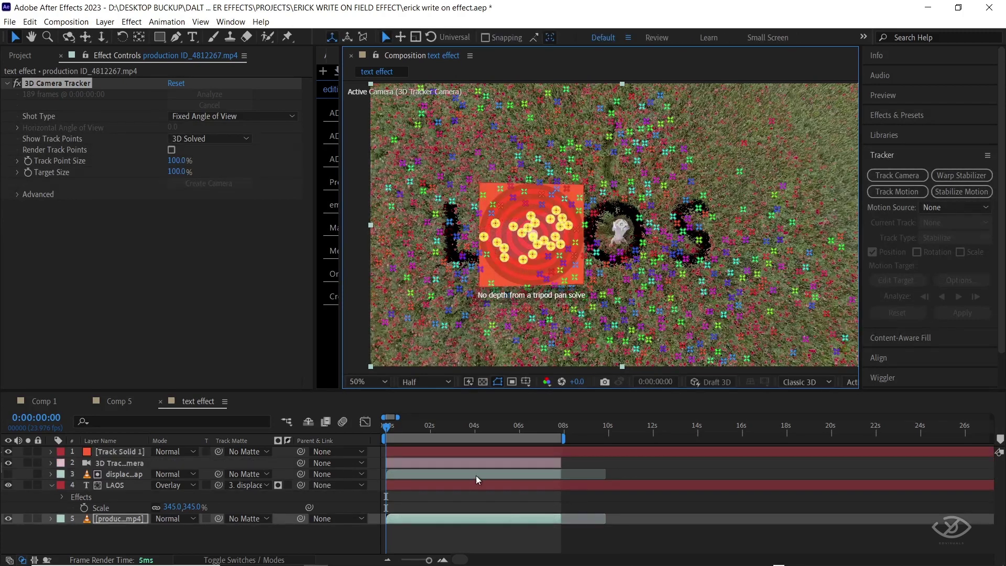
Step: Preview how the orange track solid follows the field and return the current time to 0:00:00:00
{"action": "left_click", "coordinate": [452, 498]}
{"action": "key", "text": "space"}
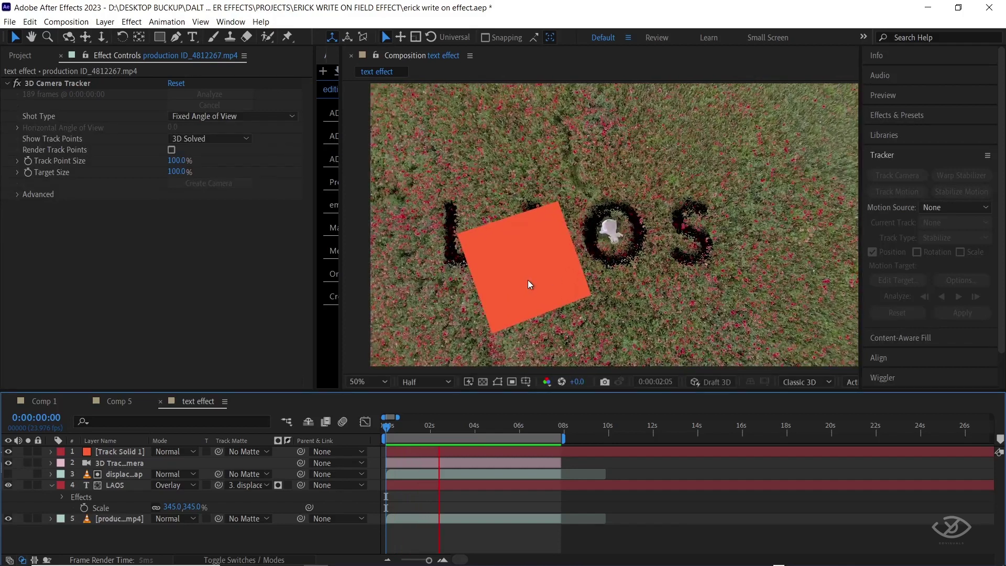
{"action": "key", "text": "space"}
{"action": "left_click_drag", "start_coordinate": [459, 428], "coordinate": [387, 427]}
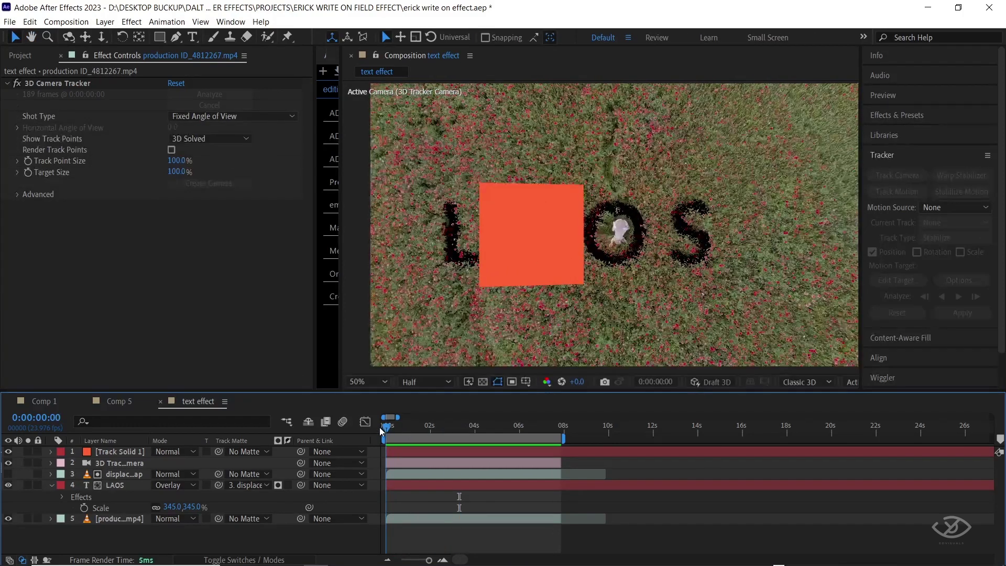
Step: Reveal the Position properties of the track solid and the LAOS text layer
{"action": "left_click", "coordinate": [410, 453]}
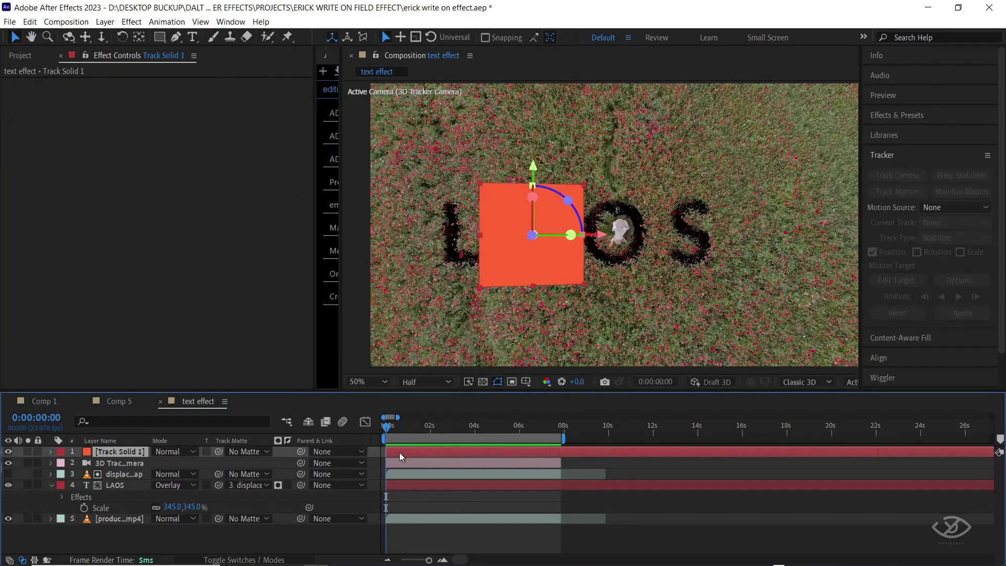
{"action": "key", "text": "p"}
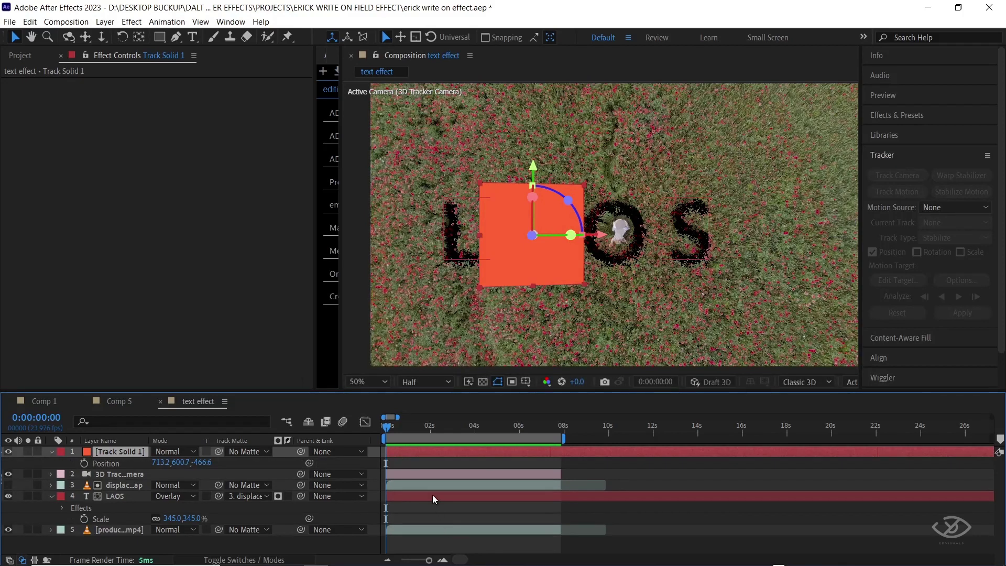
{"action": "left_click", "coordinate": [432, 495]}
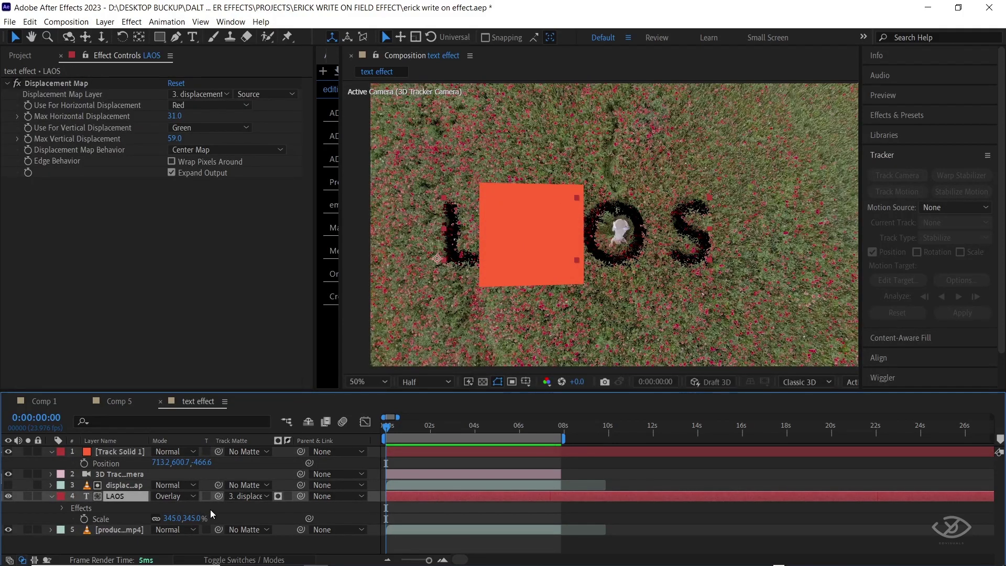
{"action": "key", "text": "p"}
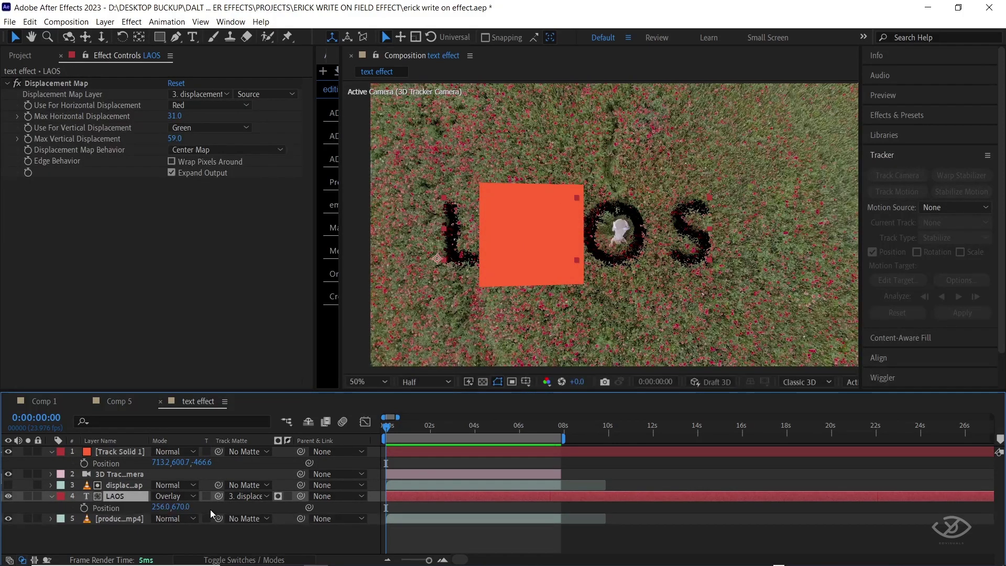
Step: Copy the track solid's Position value onto the LAOS text layer and preview the text's motion
{"action": "left_click", "coordinate": [109, 452]}
{"action": "left_click", "coordinate": [103, 462]}
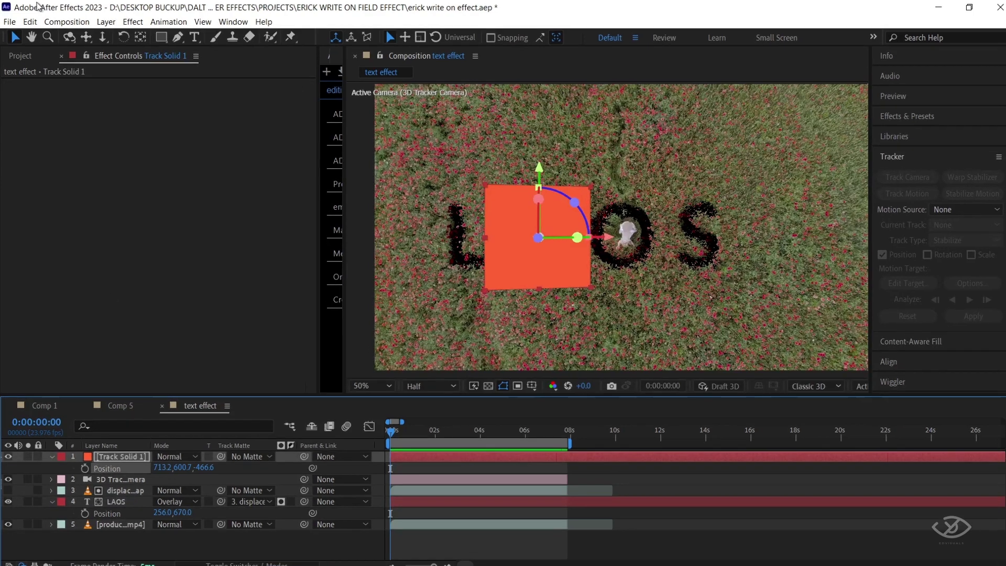
{"action": "left_click", "coordinate": [30, 22]}
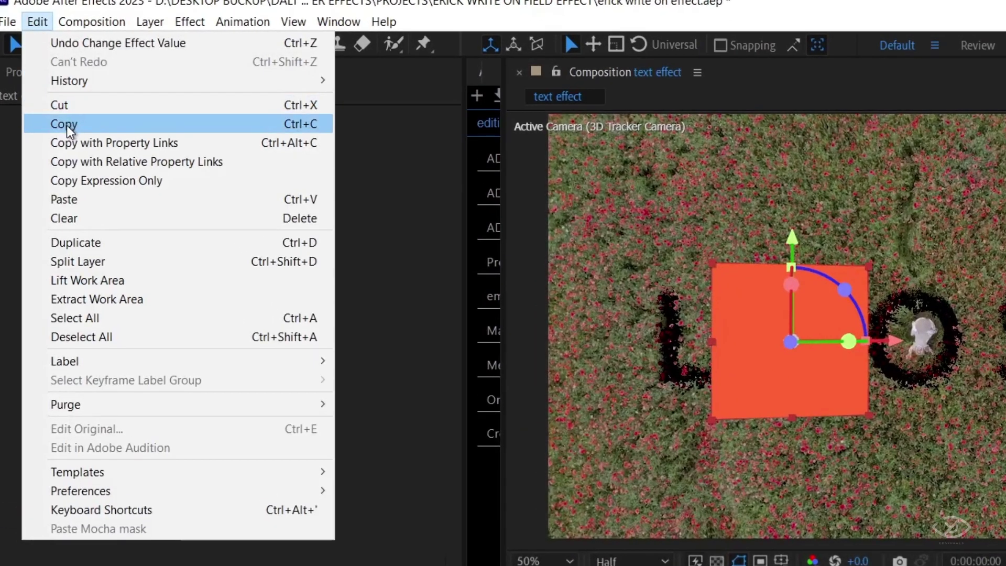
{"action": "left_click", "coordinate": [67, 125]}
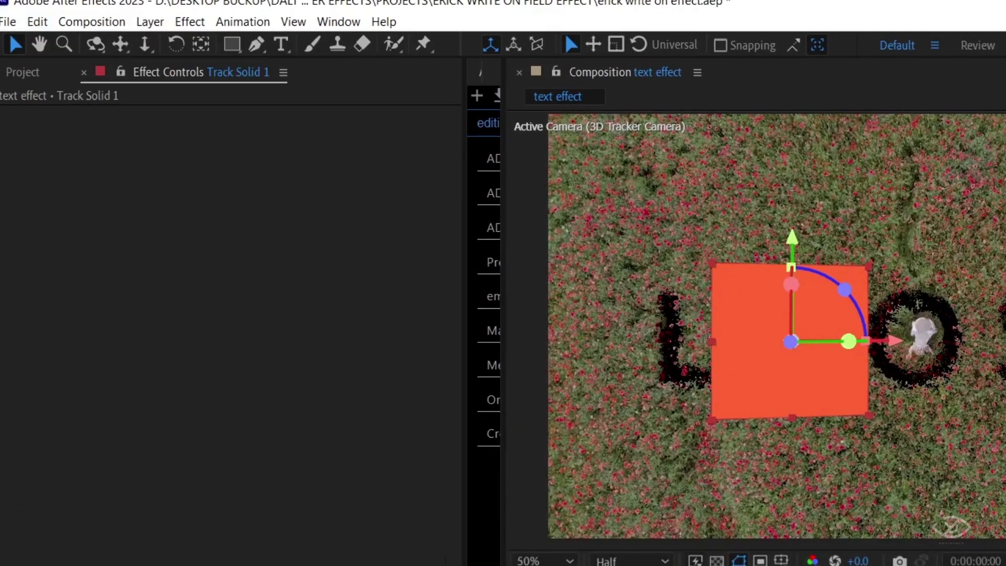
{"action": "left_click", "coordinate": [108, 496]}
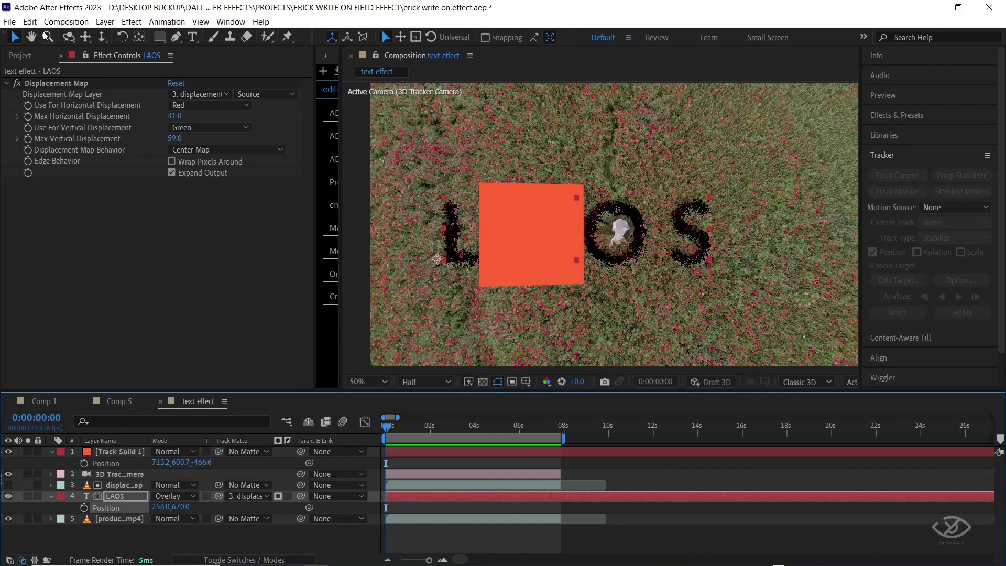
{"action": "left_click", "coordinate": [29, 22]}
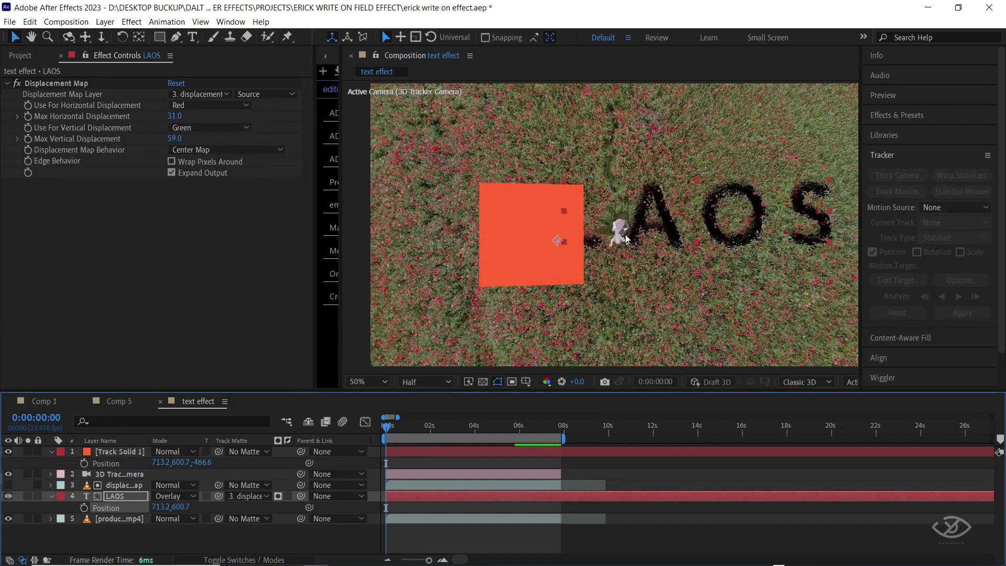
{"action": "key", "text": "space"}
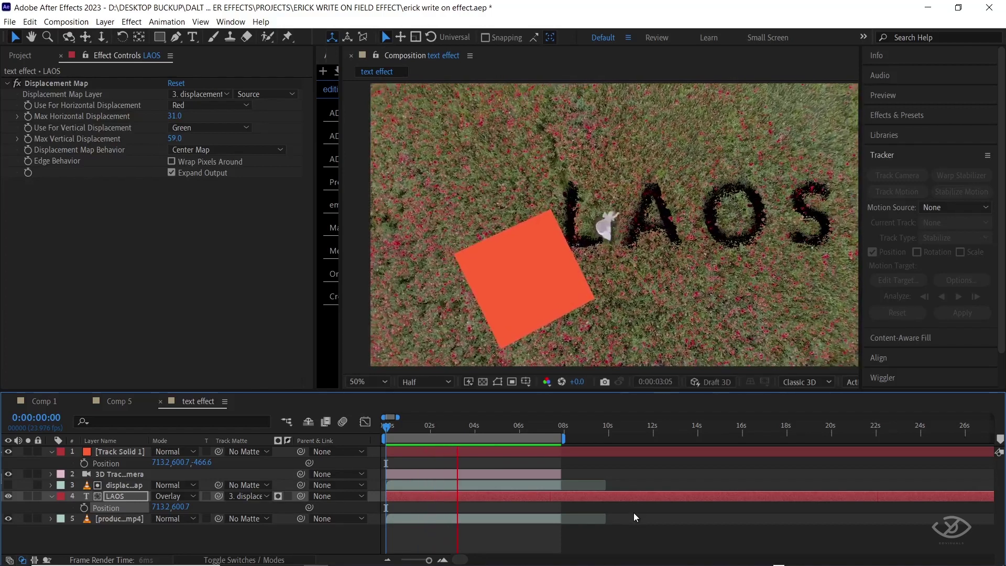
{"action": "key", "text": "space"}
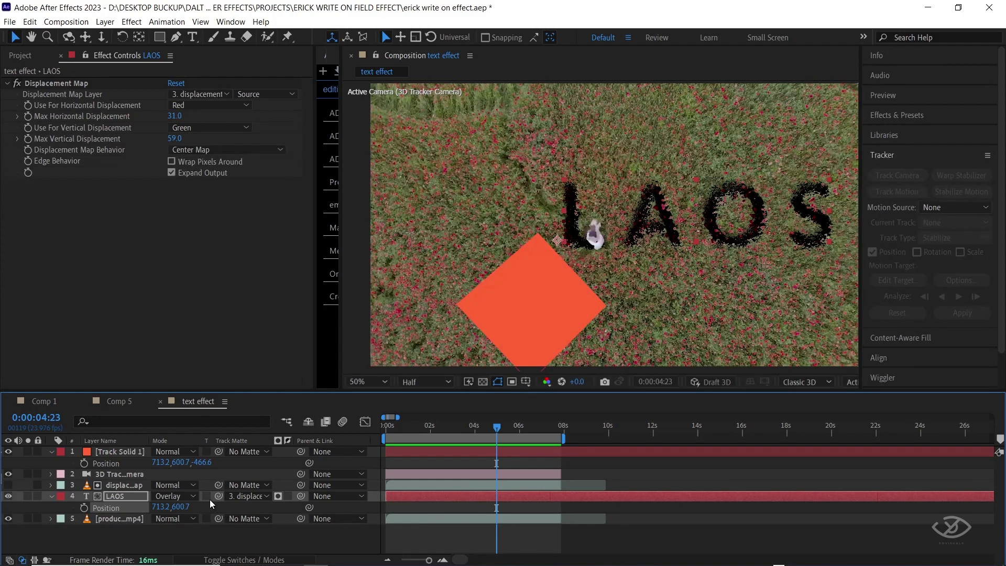
Step: Make the LAOS text a 3D layer and preview how it follows the tracked camera
{"action": "left_click", "coordinate": [243, 560]}
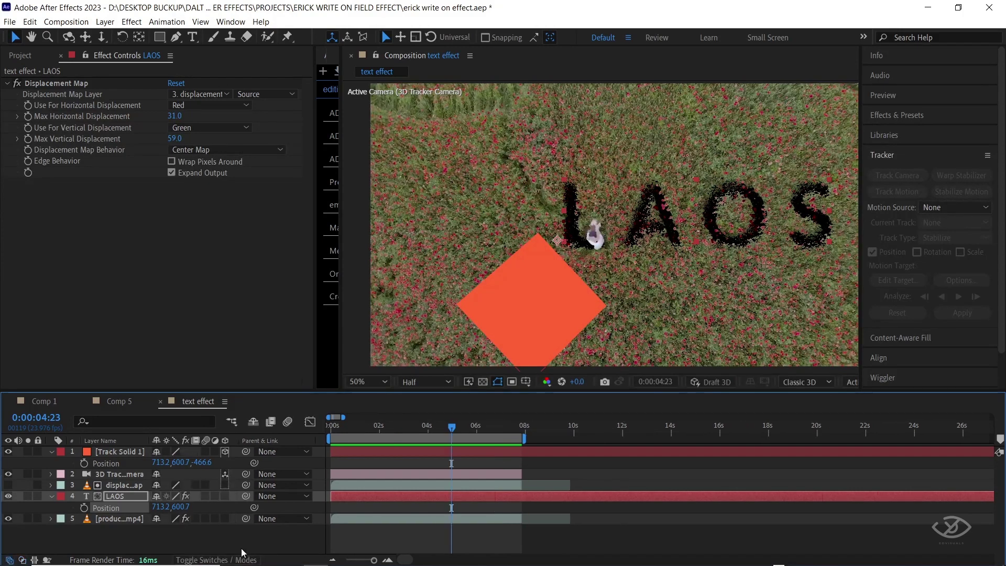
{"action": "left_click", "coordinate": [225, 496]}
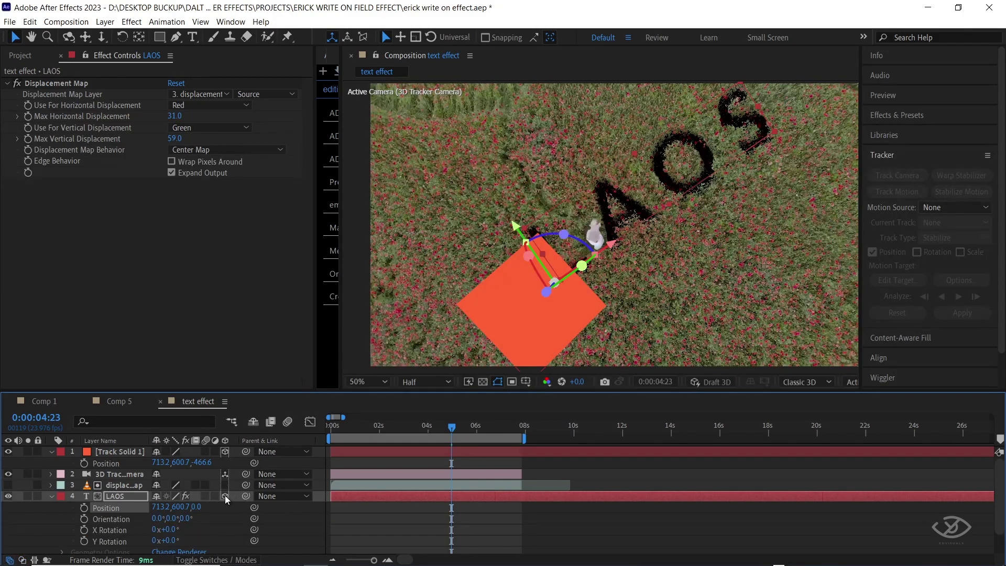
{"action": "key", "text": "space"}
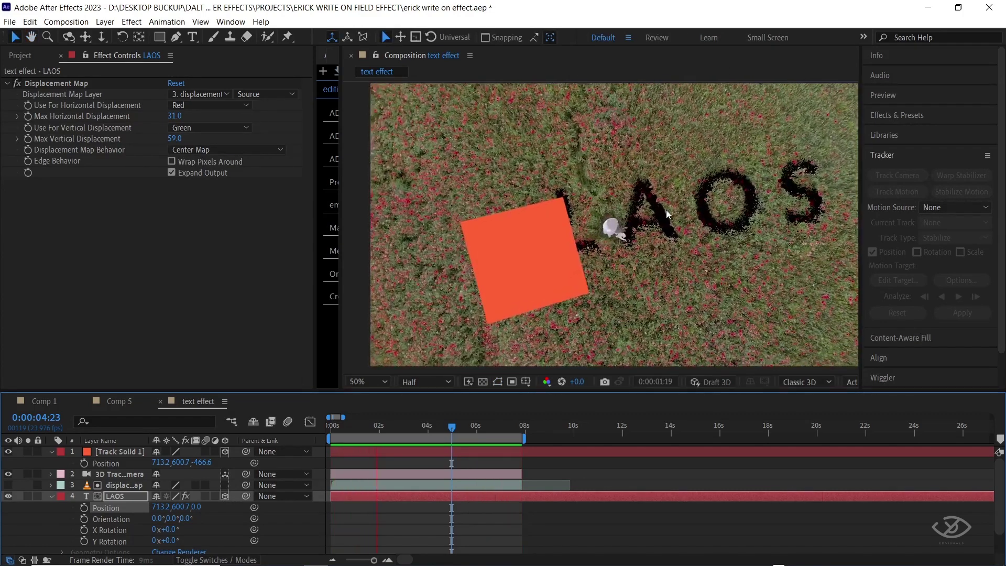
{"action": "left_click", "coordinate": [523, 281]}
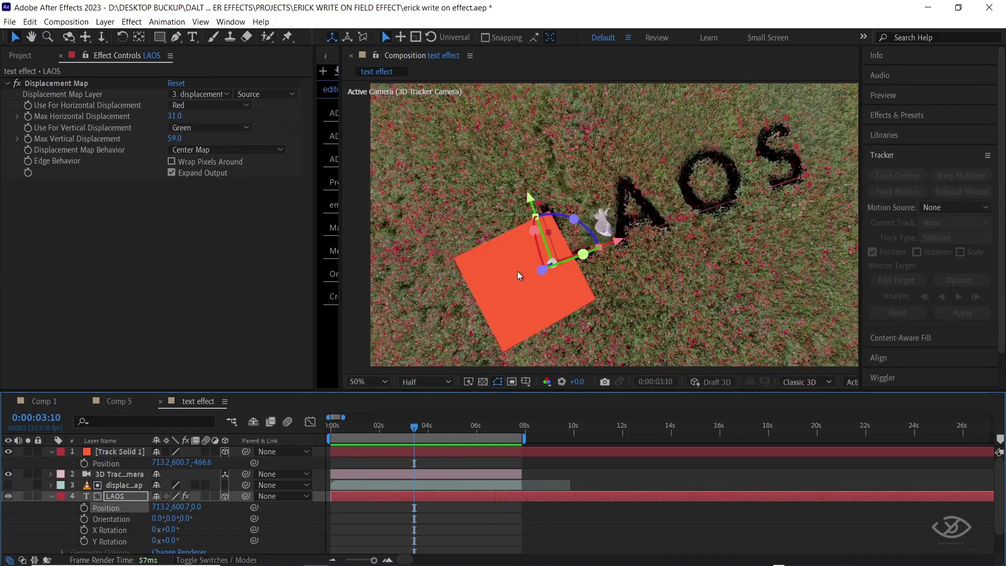
Step: Hide the track solid and move the LAOS text to about 269.5, 615.0, 0.0 so the O encircles the person, previewing the result
{"action": "left_click", "coordinate": [458, 452]}
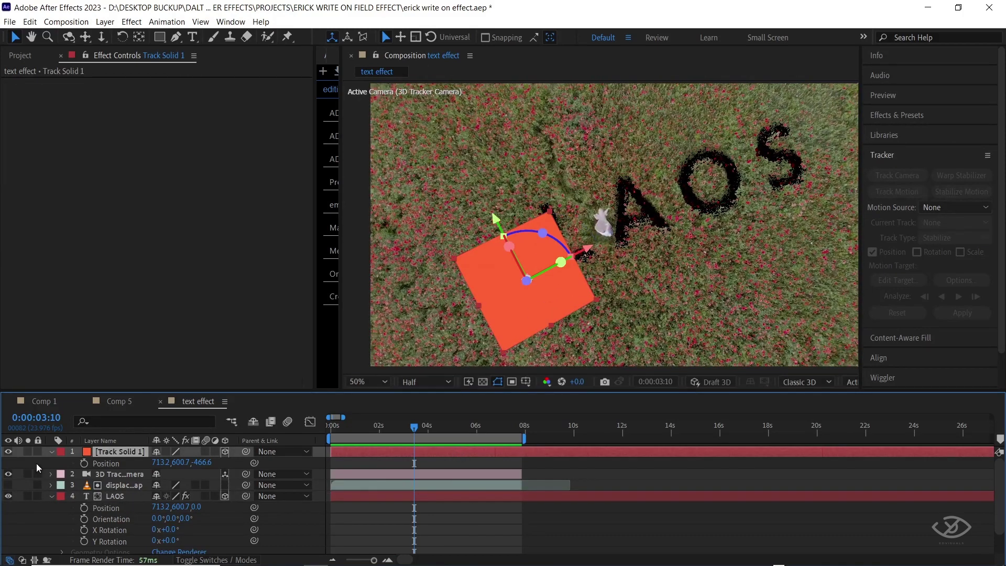
{"action": "left_click", "coordinate": [8, 452]}
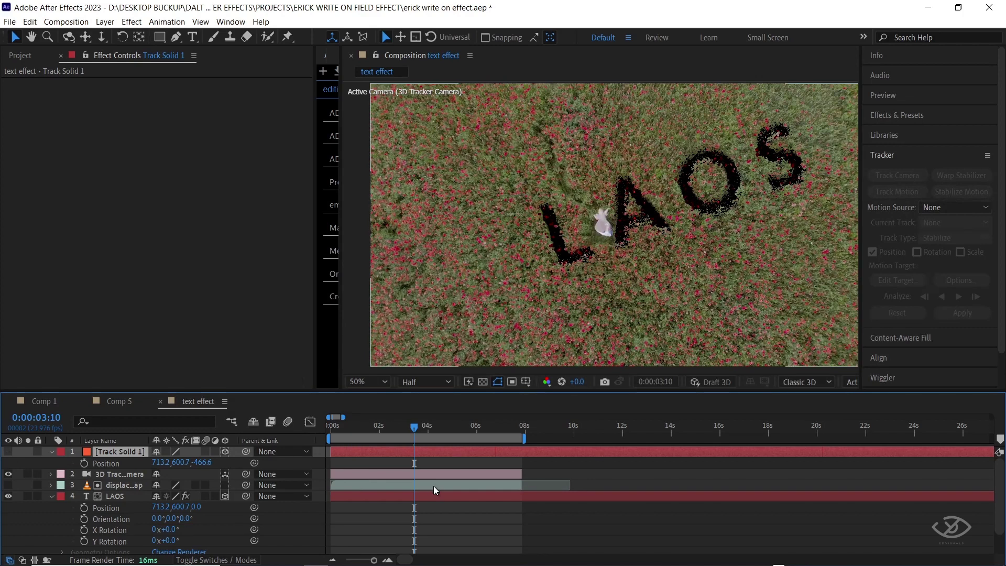
{"action": "left_click", "coordinate": [414, 496]}
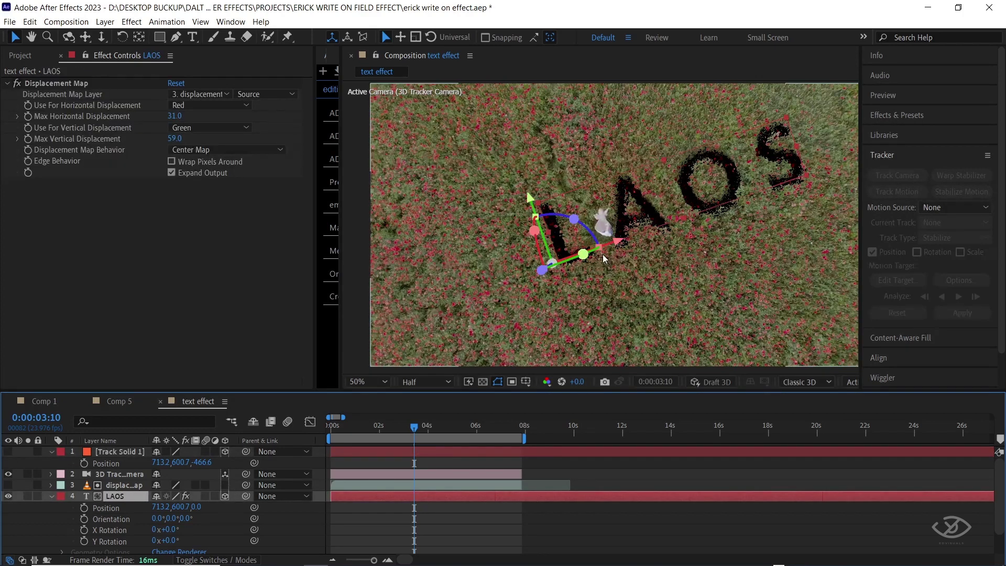
{"action": "left_click_drag", "start_coordinate": [618, 247], "coordinate": [502, 285]}
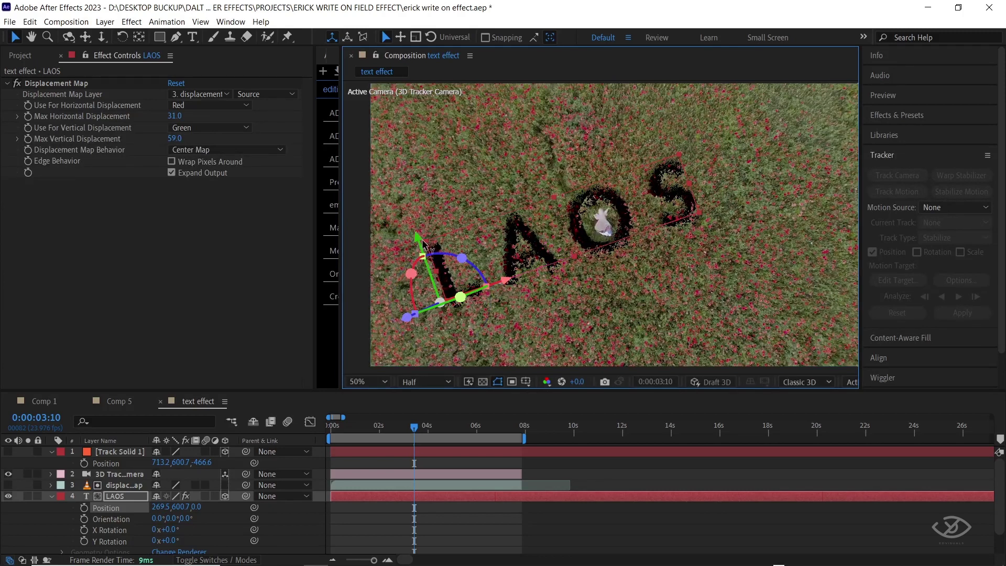
{"action": "left_click_drag", "start_coordinate": [422, 246], "coordinate": [424, 251]}
{"action": "key", "text": "space"}
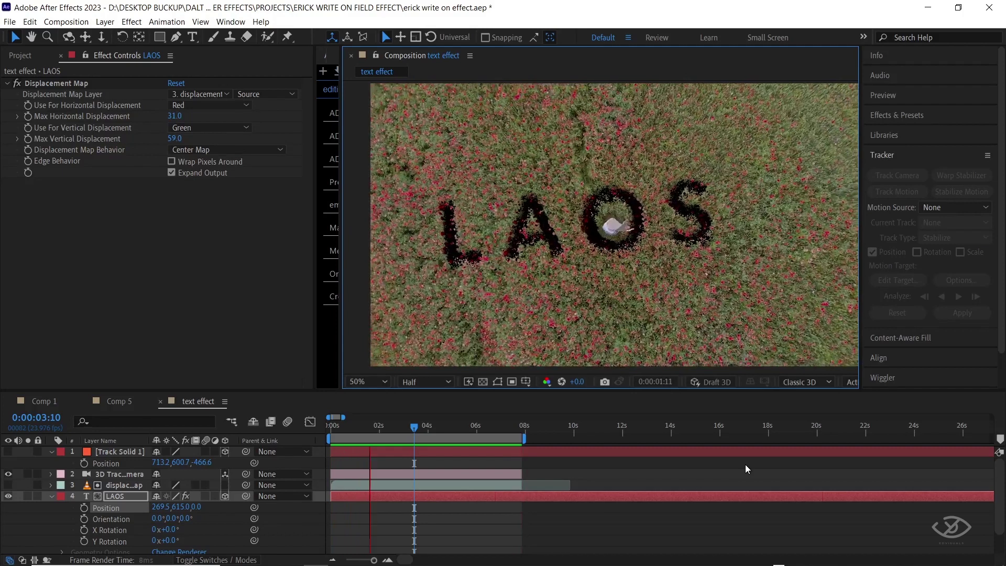
Step: Set the LAOS text layer's opacity to 70%, preview the result and display the layers' blending mode columns
{"action": "key", "text": "space"}
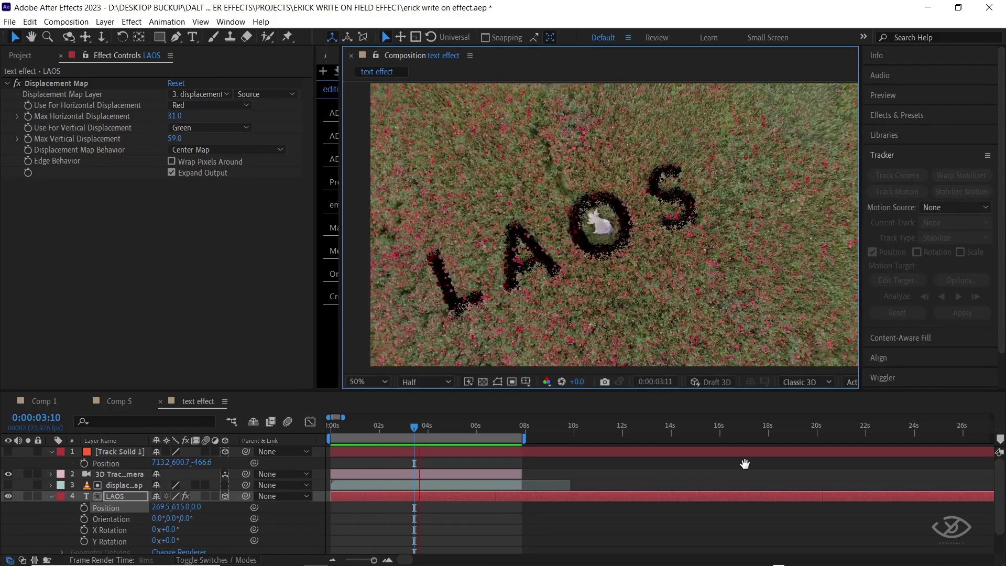
{"action": "left_click", "coordinate": [417, 502]}
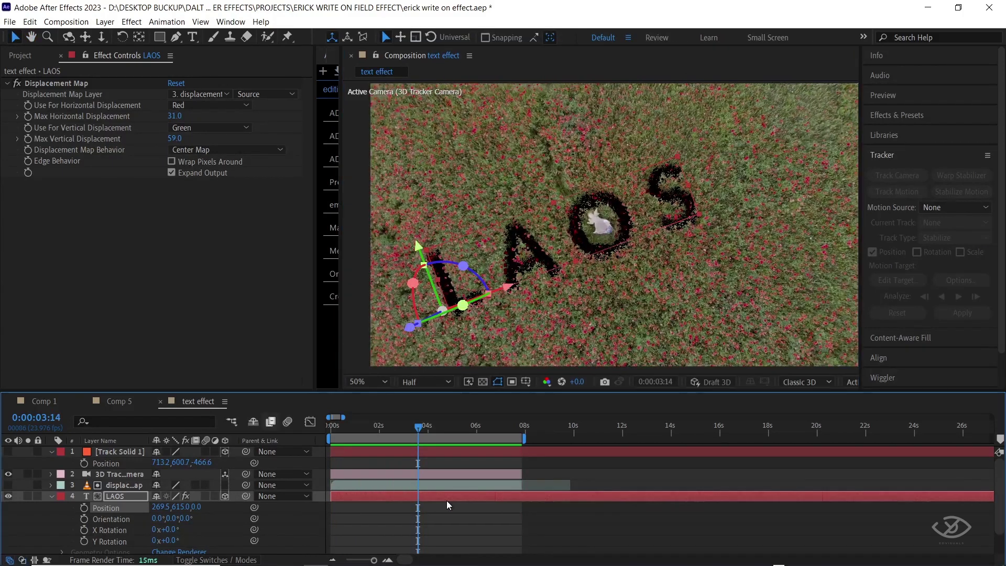
{"action": "key", "text": "t"}
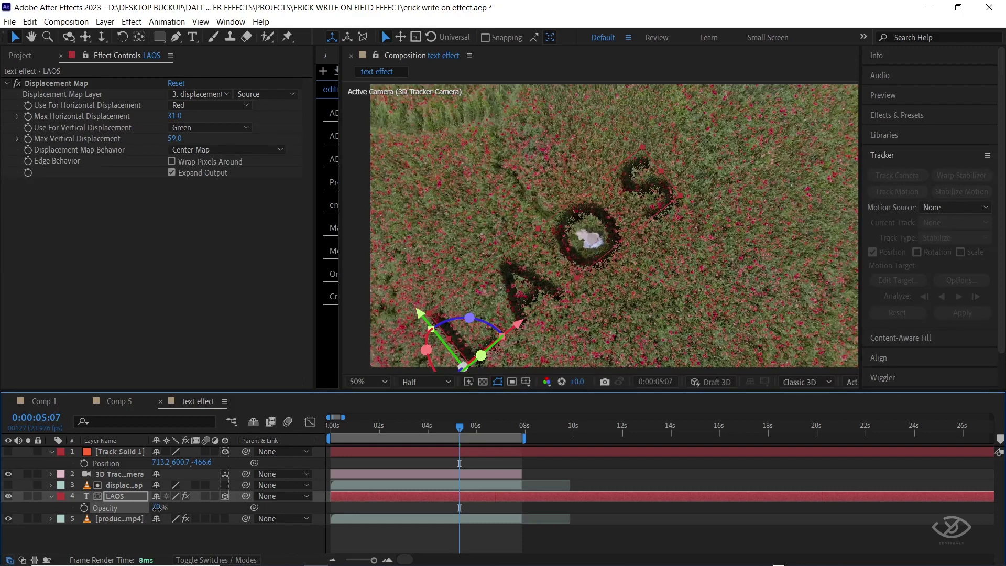
{"action": "key", "text": "space"}
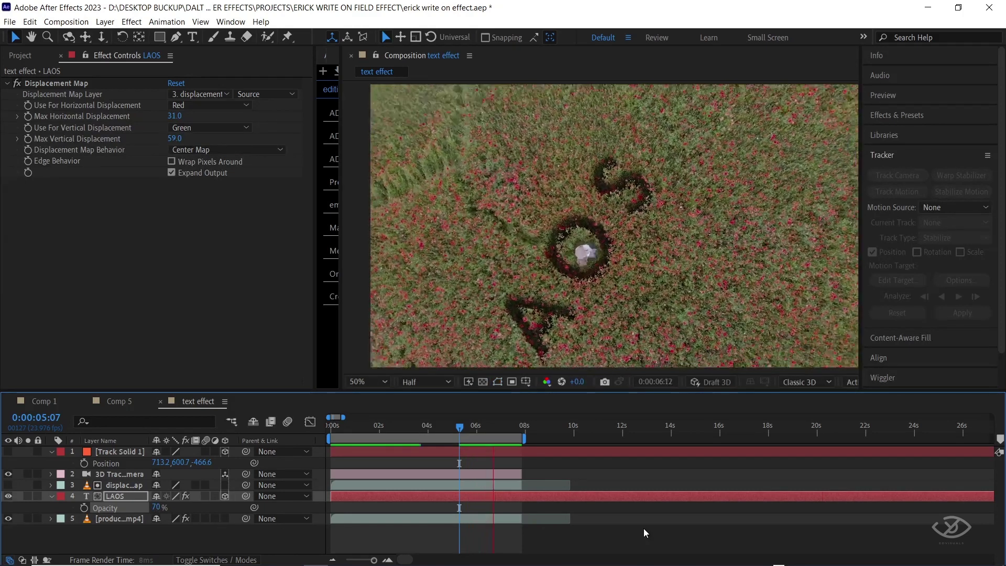
{"action": "key", "text": "F4"}
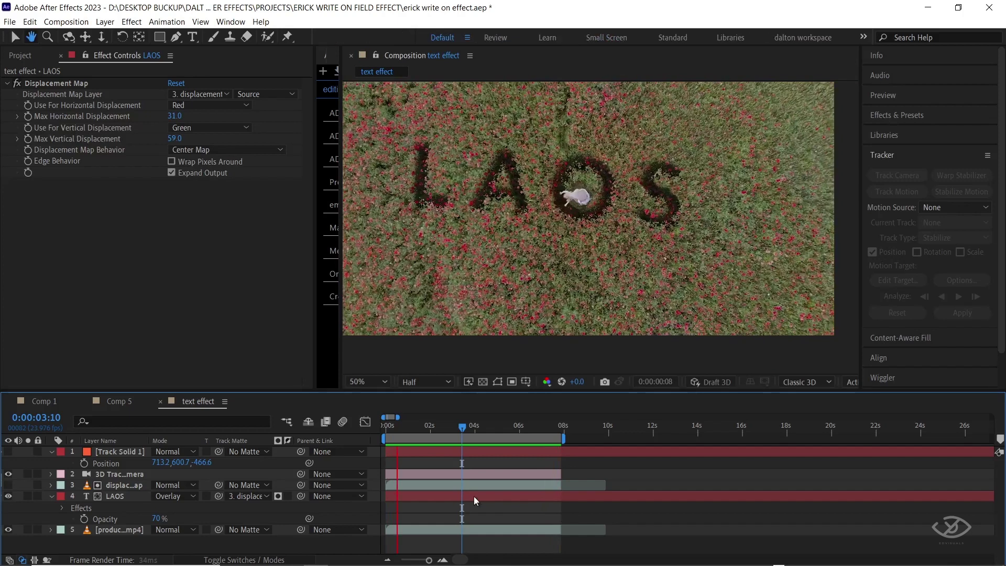
{"action": "key", "text": "space"}
Step: Apply a Gaussian Blur effect to the LAOS text layer with Blurriness set to 6.0
{"action": "left_click_drag", "start_coordinate": [398, 426], "coordinate": [424, 430]}
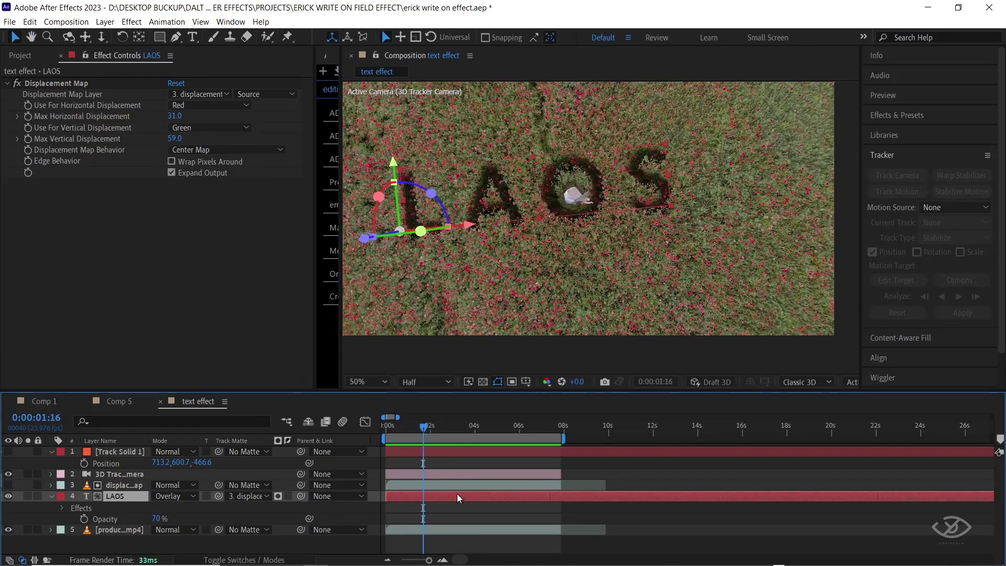
{"action": "key", "text": "ctrl+space"}
{"action": "type", "text": "gau"}
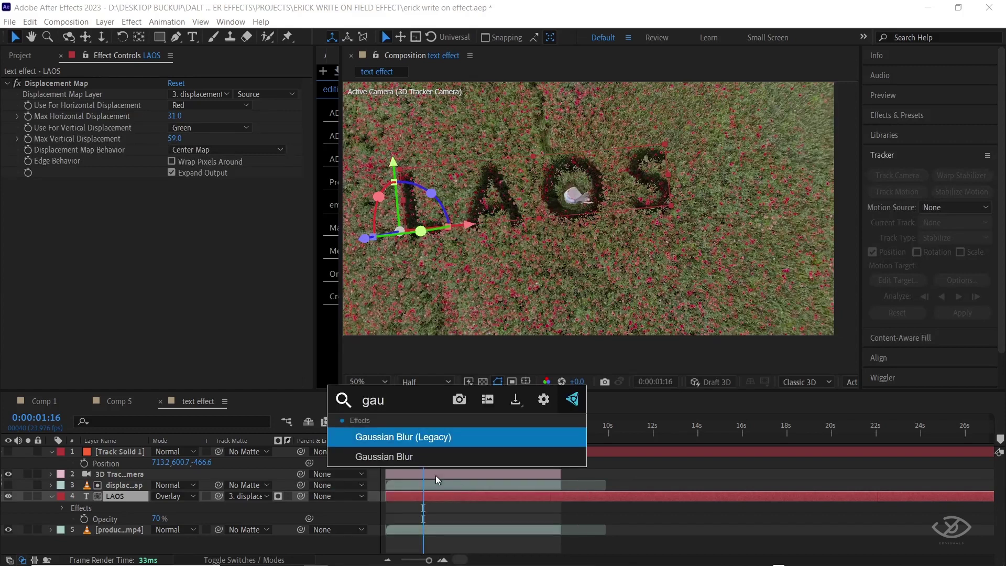
{"action": "left_click", "coordinate": [414, 457]}
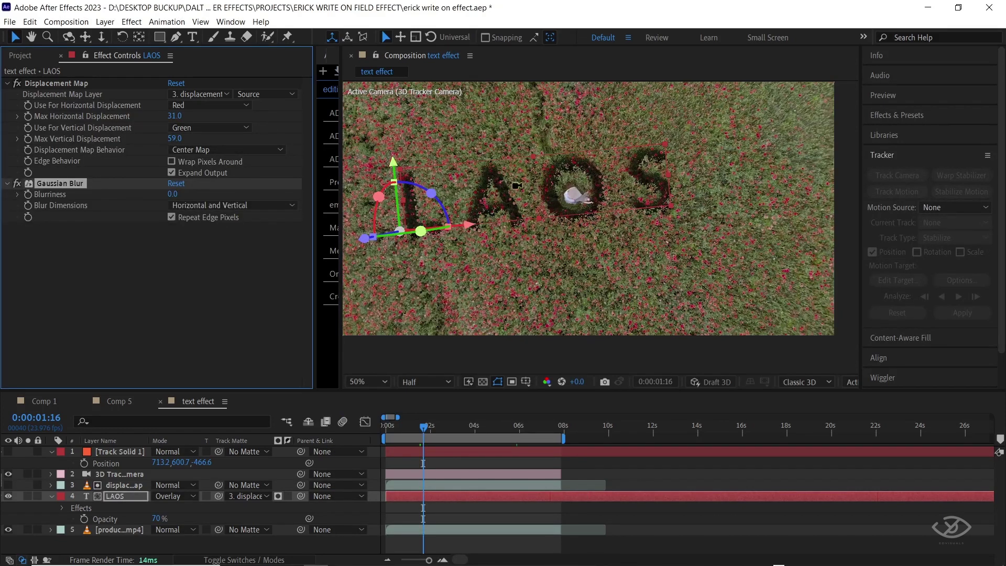
{"action": "scroll", "coordinate": [491, 218], "scroll_direction": "up", "scroll_amount": 2}
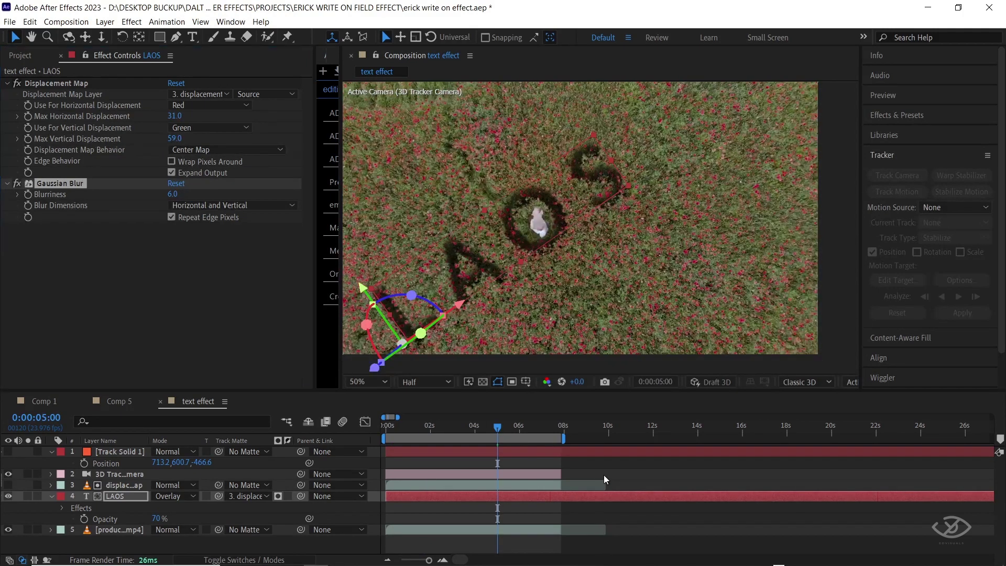
Step: Play back the composition to check how the blurred LAOS text blends into the flower field
{"action": "key", "text": "space"}
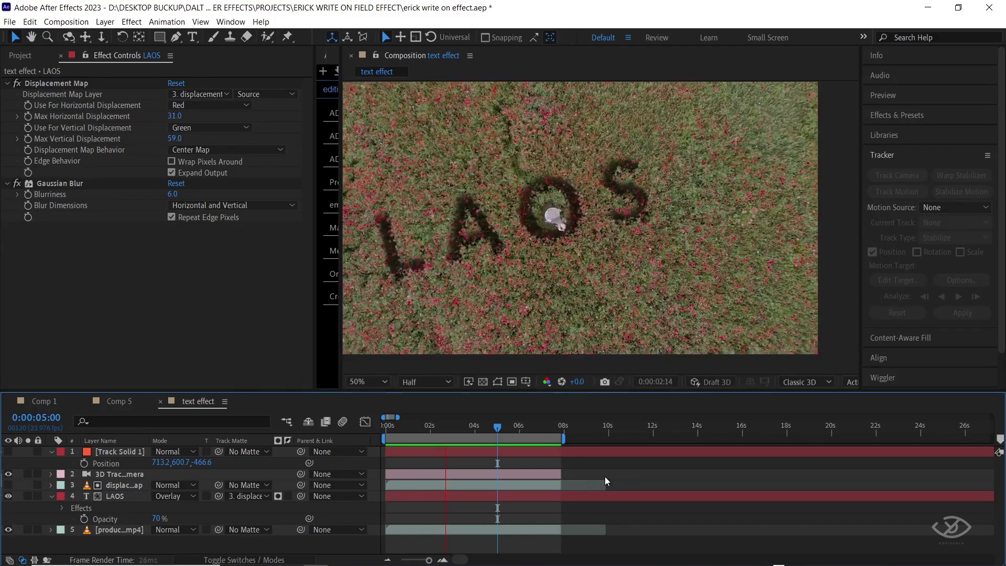
{"action": "key", "text": "space"}
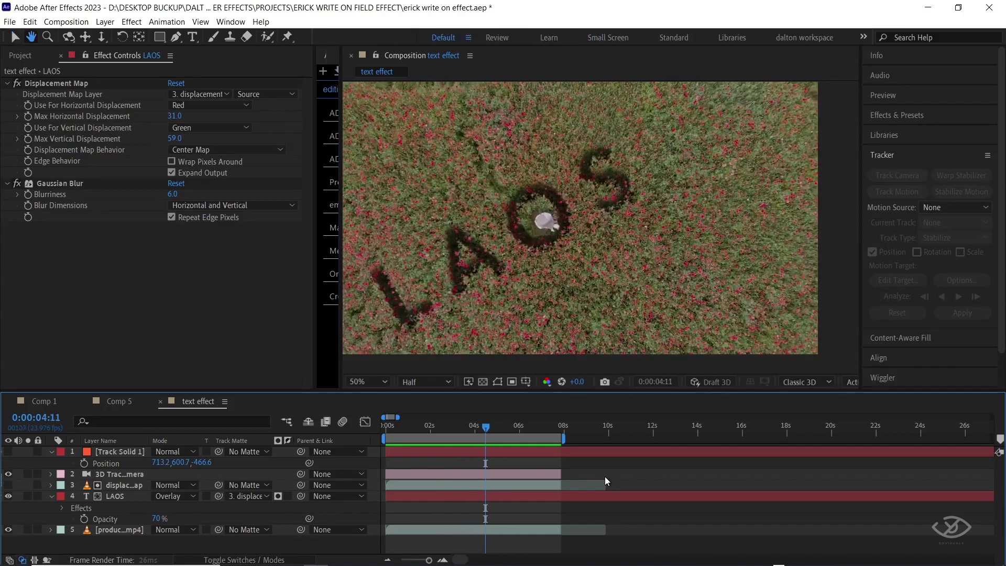
{"action": "key", "text": "space"}
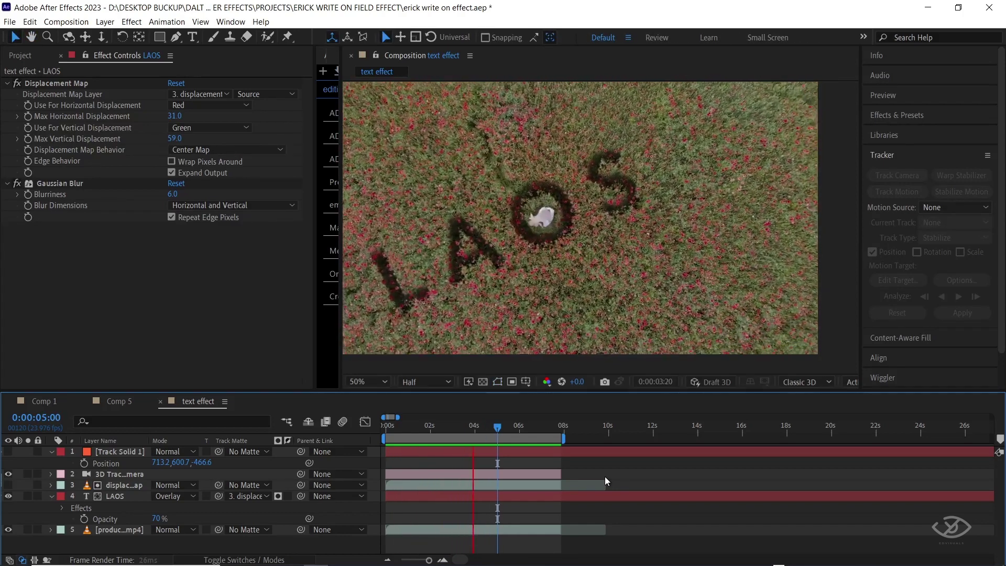
{"action": "key", "text": "space"}
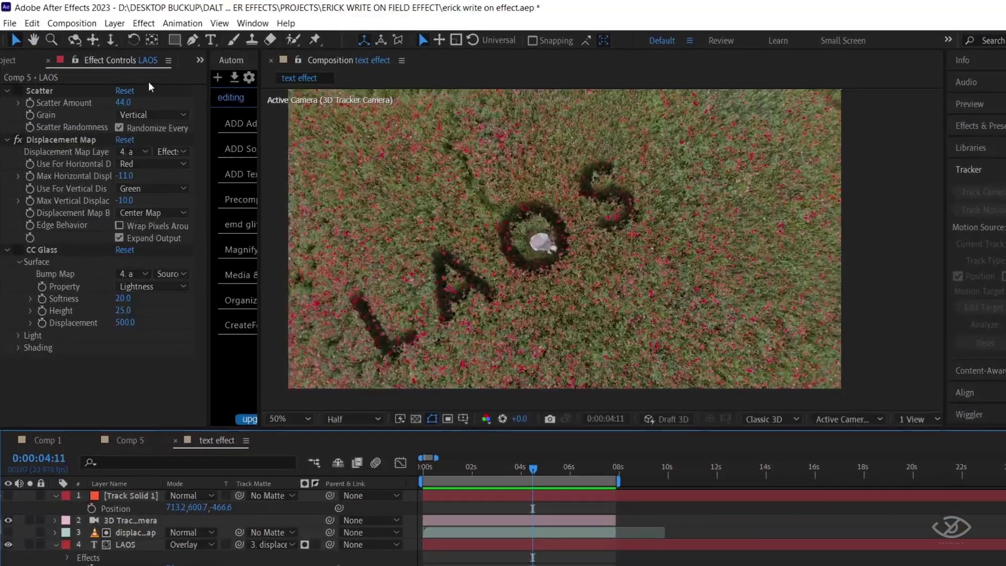
Step: Create a new 1920 x 1080 composition named "text effect 2" at 23.976 frames per second
{"action": "left_click", "coordinate": [72, 23]}
{"action": "left_click", "coordinate": [117, 46]}
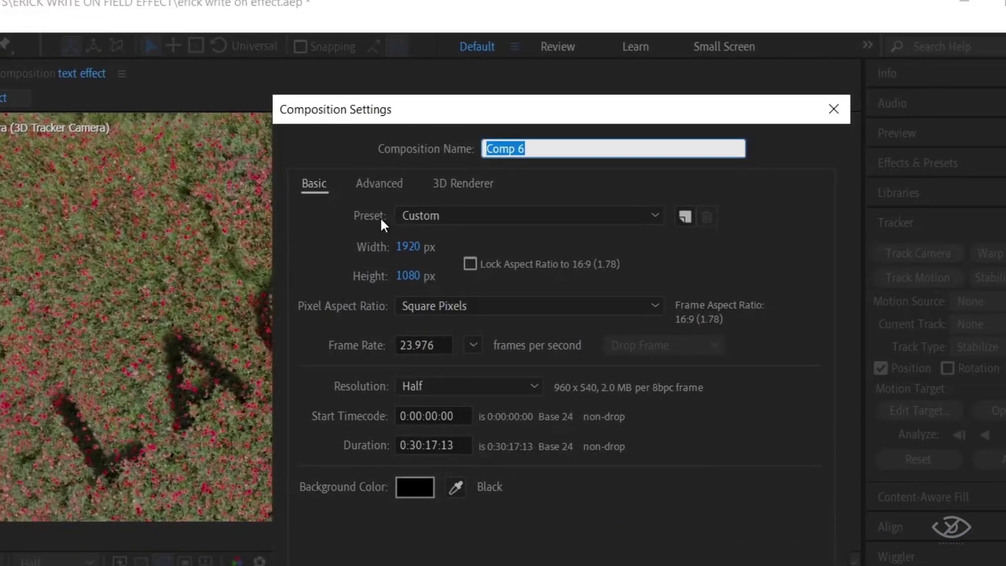
{"action": "type", "text": "text effect 2"}
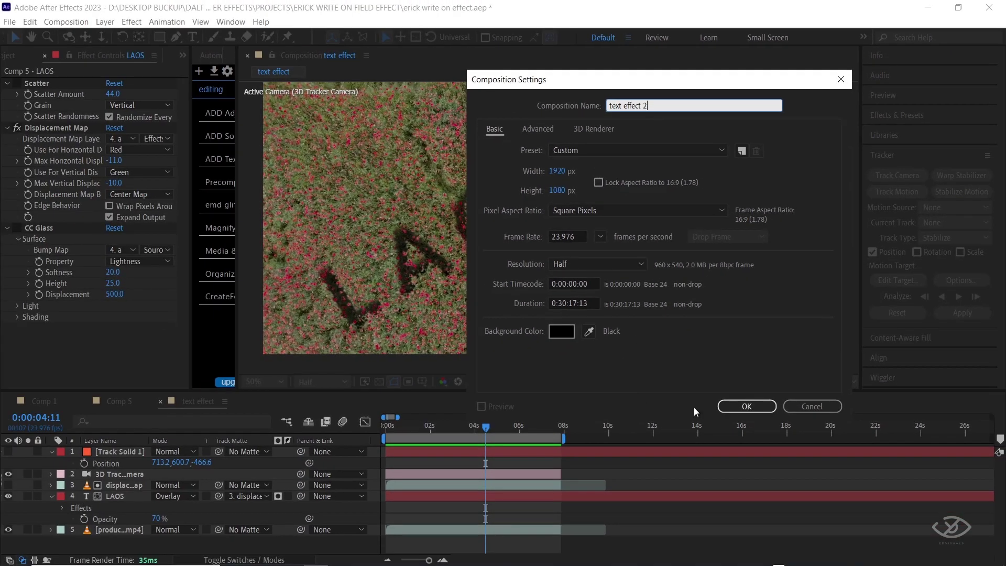
{"action": "left_click", "coordinate": [736, 410]}
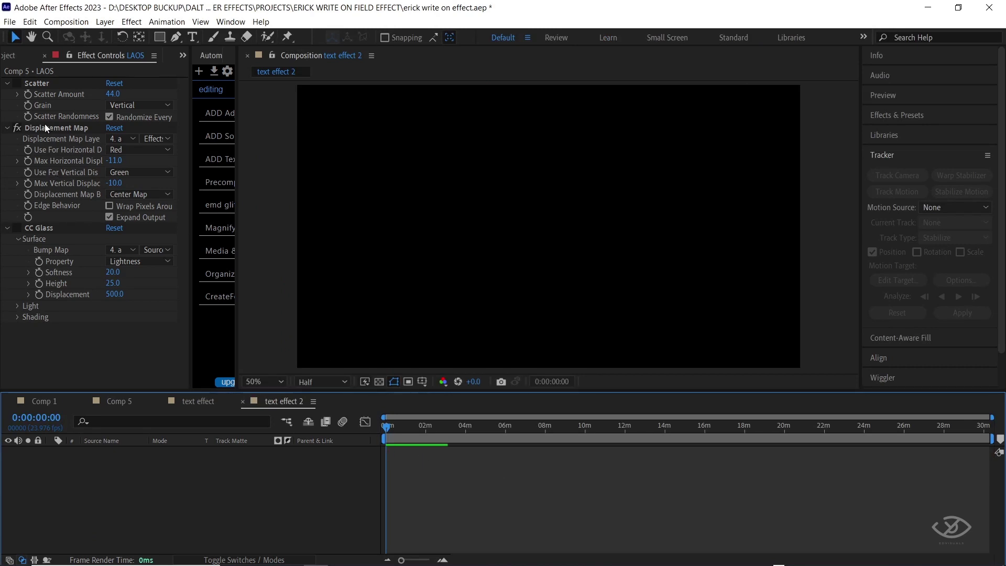
Step: Add the 9c637422.mp4 tractor footage as a layer in the text effect 2 composition
{"action": "left_click", "coordinate": [10, 58]}
{"action": "left_click", "coordinate": [60, 285]}
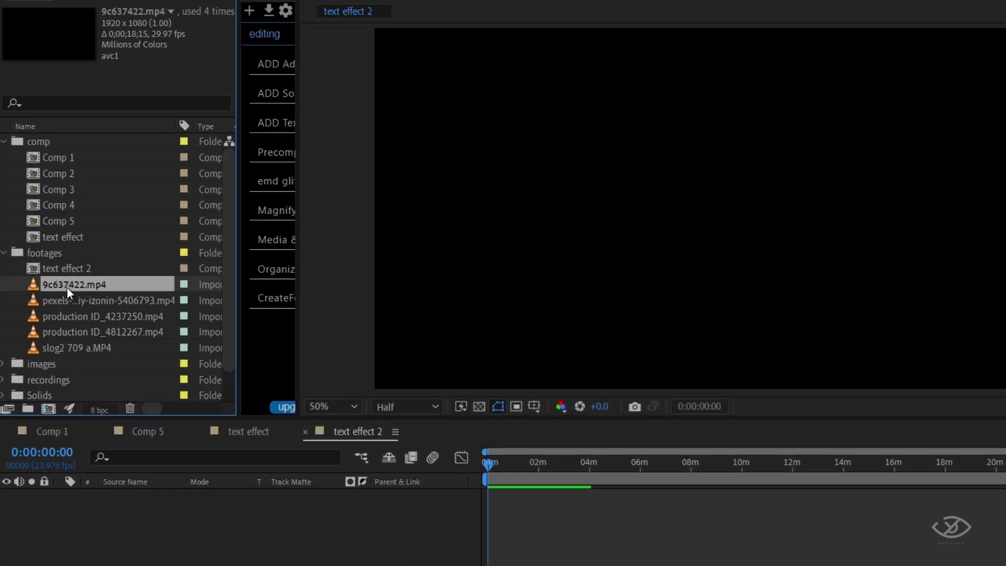
{"action": "left_click_drag", "start_coordinate": [56, 288], "coordinate": [86, 392]}
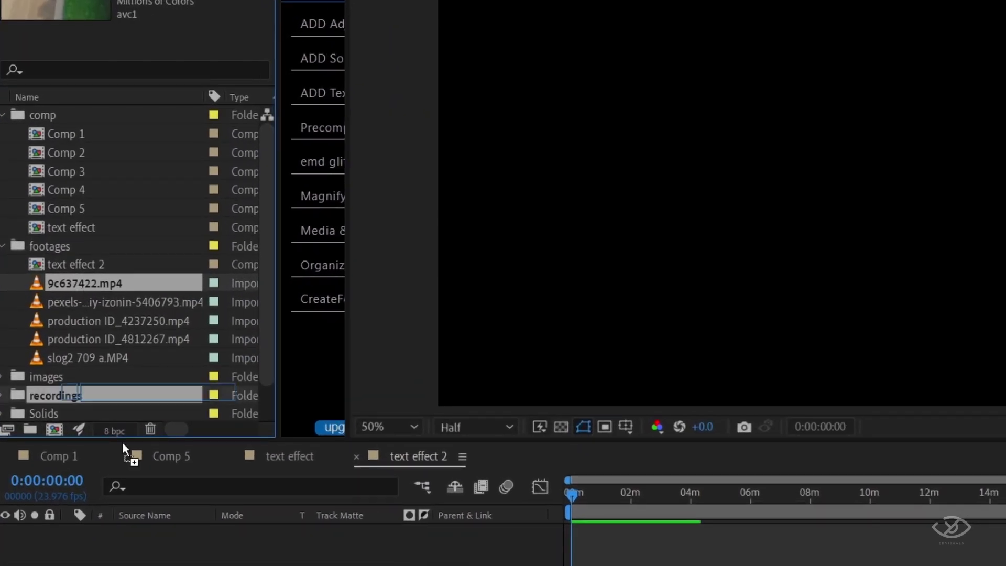
{"action": "left_click_drag", "start_coordinate": [123, 442], "coordinate": [167, 558]}
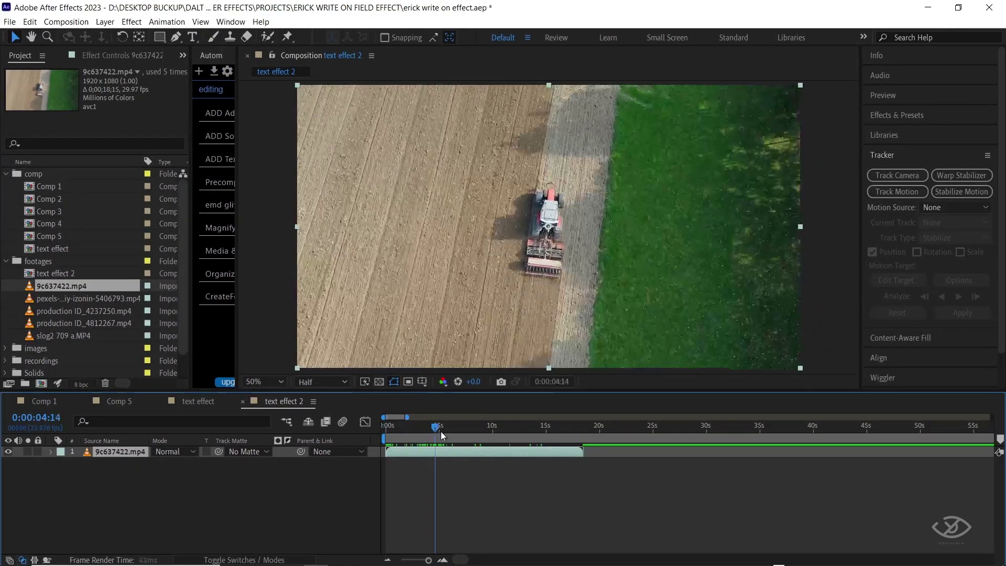
Step: End the work area at 0:00:06:06 and preview the trimmed section of the tractor footage
{"action": "mouse_move", "coordinate": [463, 426]}
{"action": "left_mouse_down"}
{"action": "mouse_move", "coordinate": [482, 429]}
{"action": "mouse_move", "coordinate": [454, 432]}
{"action": "left_mouse_up"}
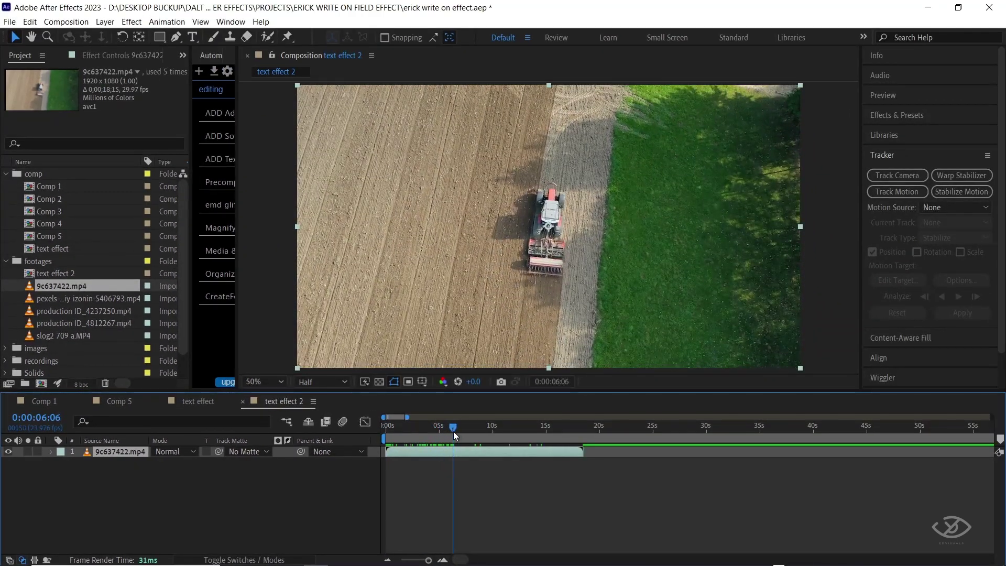
{"action": "key", "text": "n"}
{"action": "key", "text": "space"}
{"action": "key", "text": "space"}
{"action": "scroll", "coordinate": [661, 498], "scroll_direction": "up", "scroll_amount": 3}
Step: Show the project items' frame rates and conform the 9c637422.mp4 footage to 23.976 frames per second
{"action": "left_click_drag", "start_coordinate": [191, 275], "coordinate": [296, 277]}
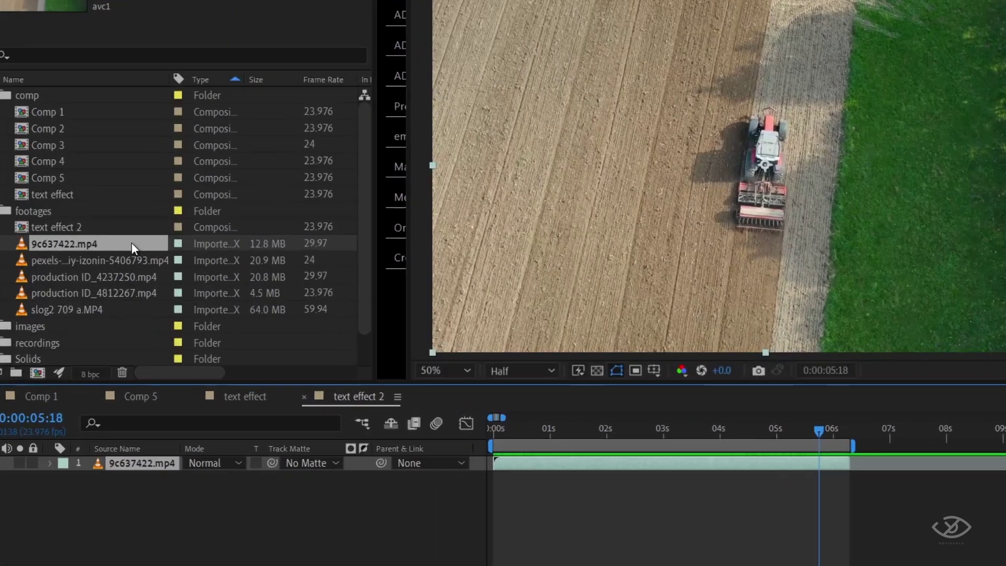
{"action": "right_click", "coordinate": [113, 285]}
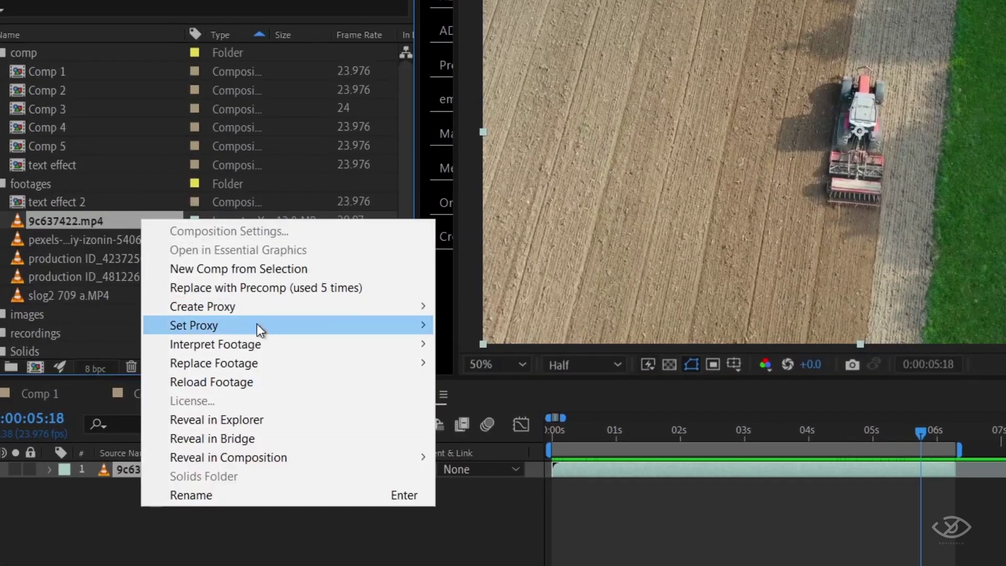
{"action": "mouse_move", "coordinate": [187, 370]}
{"action": "left_click", "coordinate": [466, 344]}
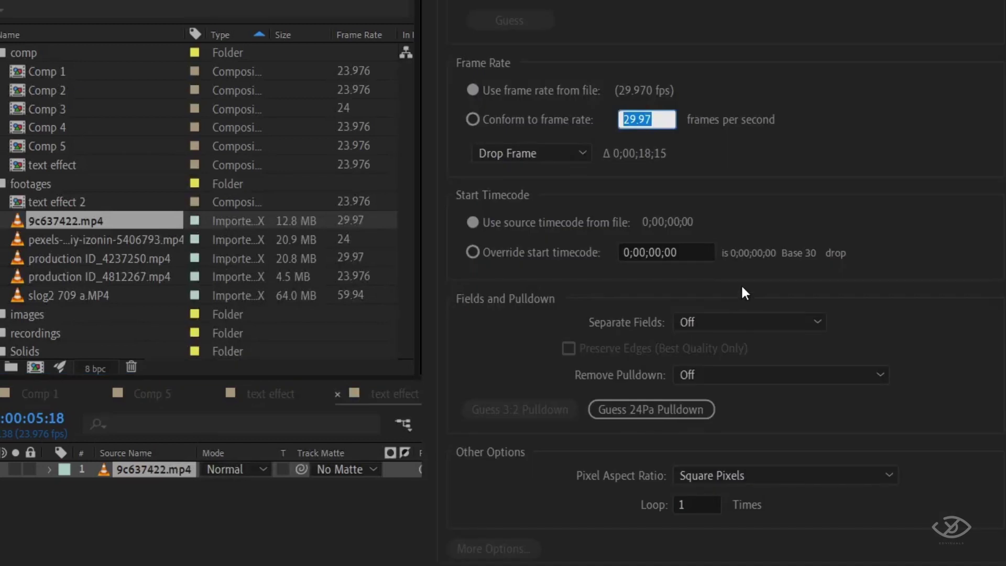
{"action": "type", "text": "23.976"}
{"action": "left_click", "coordinate": [790, 561]}
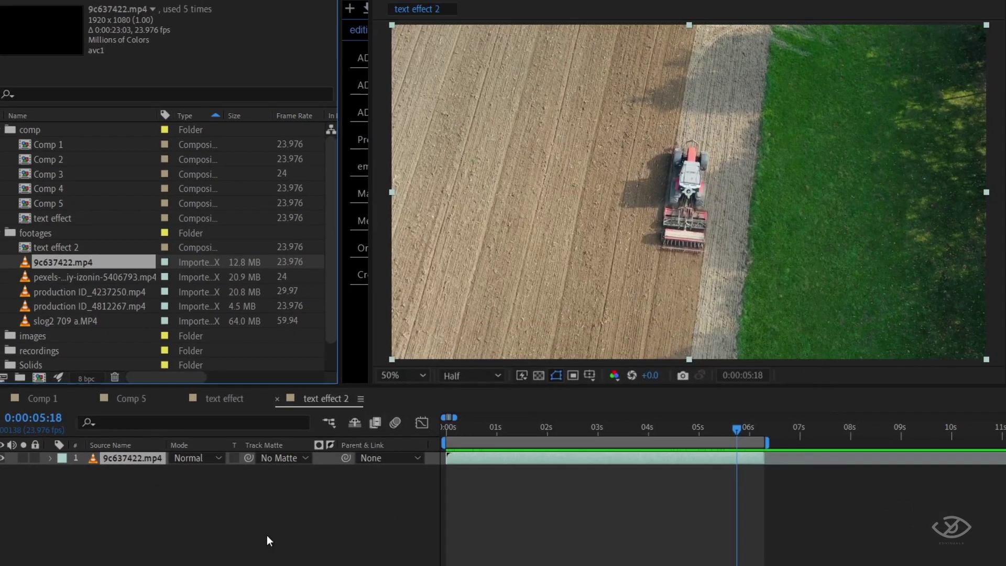
Step: Check the frame rate in the text effect 2 composition settings and preview the conformed footage
{"action": "right_click", "coordinate": [179, 497]}
{"action": "left_click", "coordinate": [226, 374]}
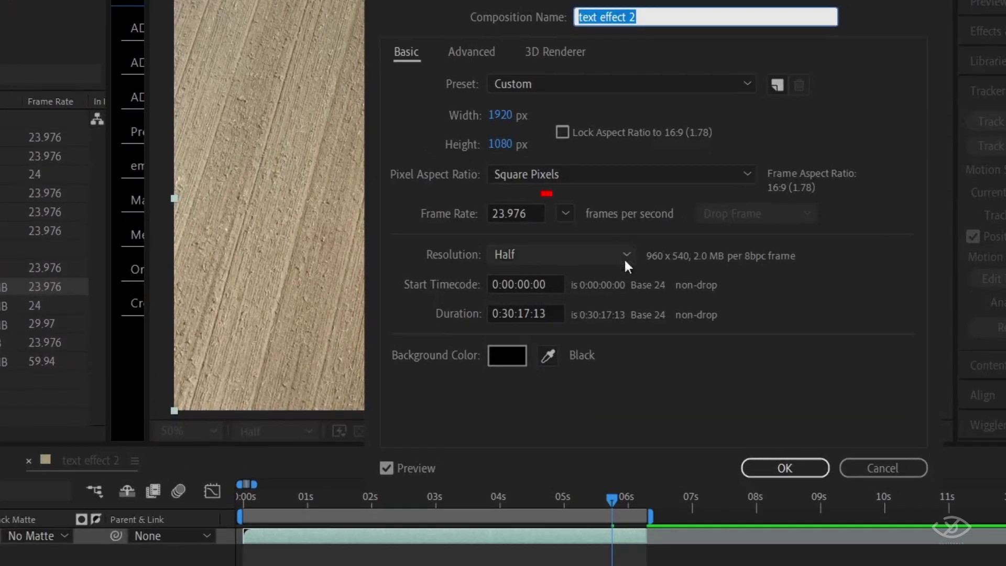
{"action": "left_click", "coordinate": [786, 468]}
{"action": "key", "text": "space"}
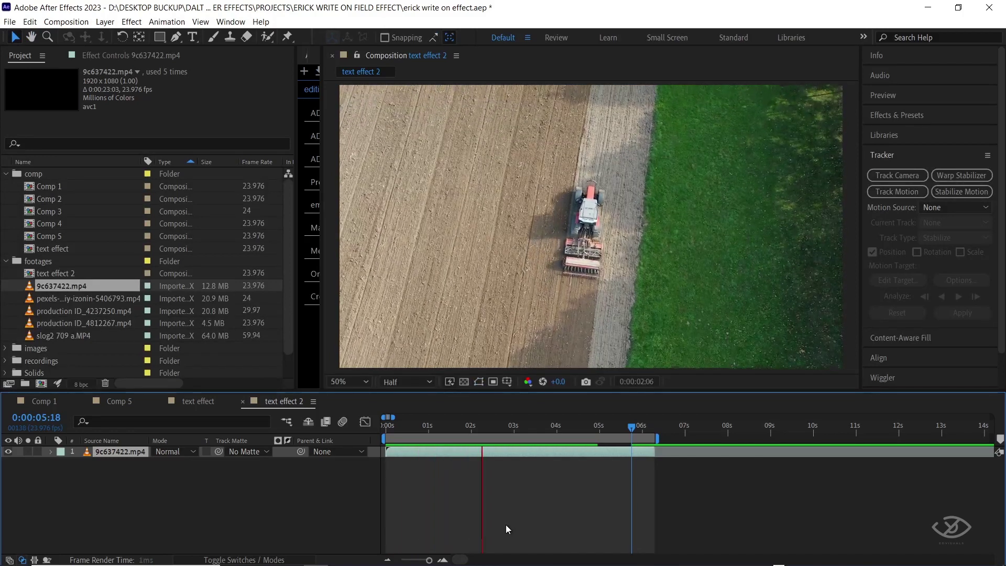
{"action": "key", "text": "space"}
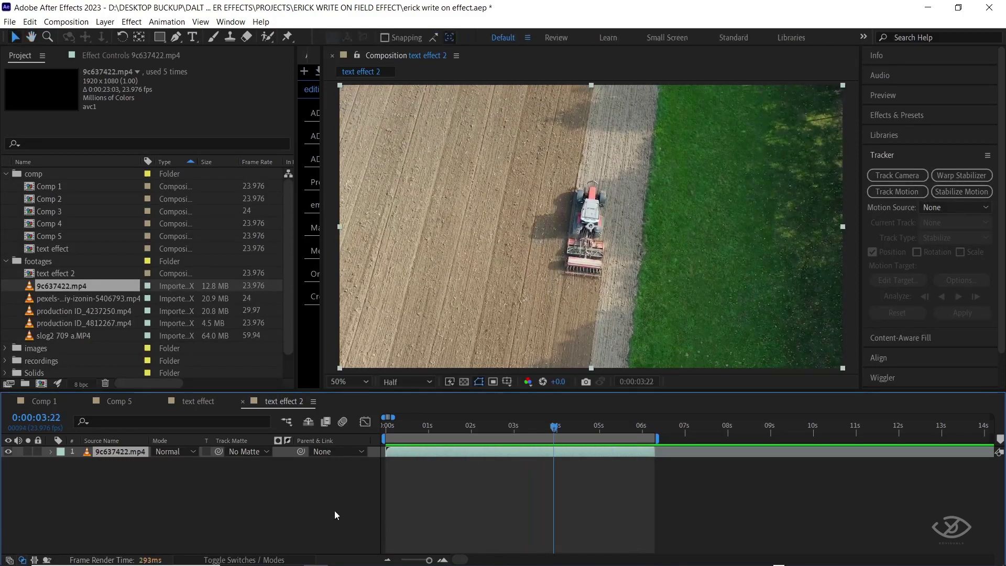
Step: Create a text layer reading LAOS above the tractor footage
{"action": "right_click", "coordinate": [297, 480]}
{"action": "mouse_move", "coordinate": [367, 346]}
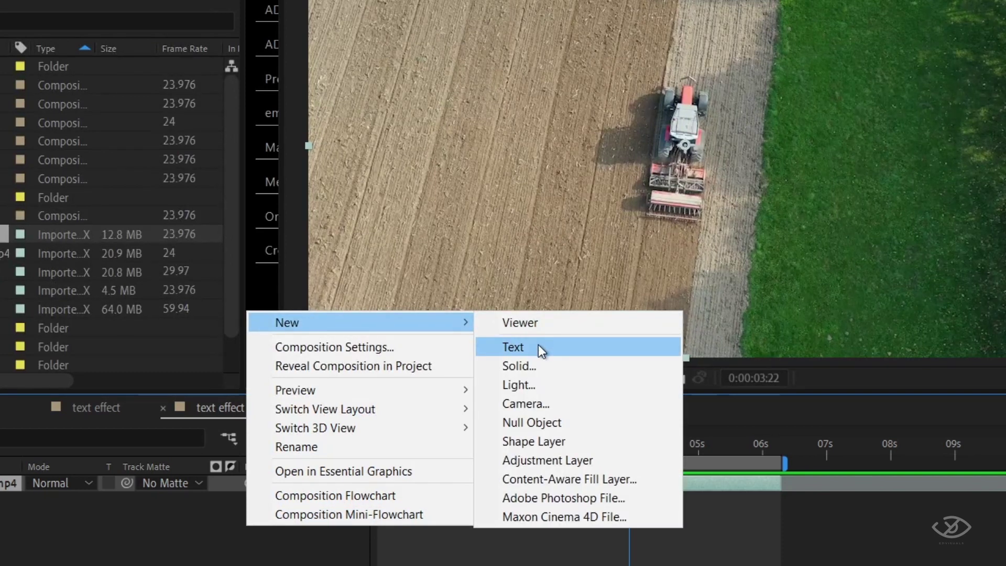
{"action": "left_click", "coordinate": [539, 344]}
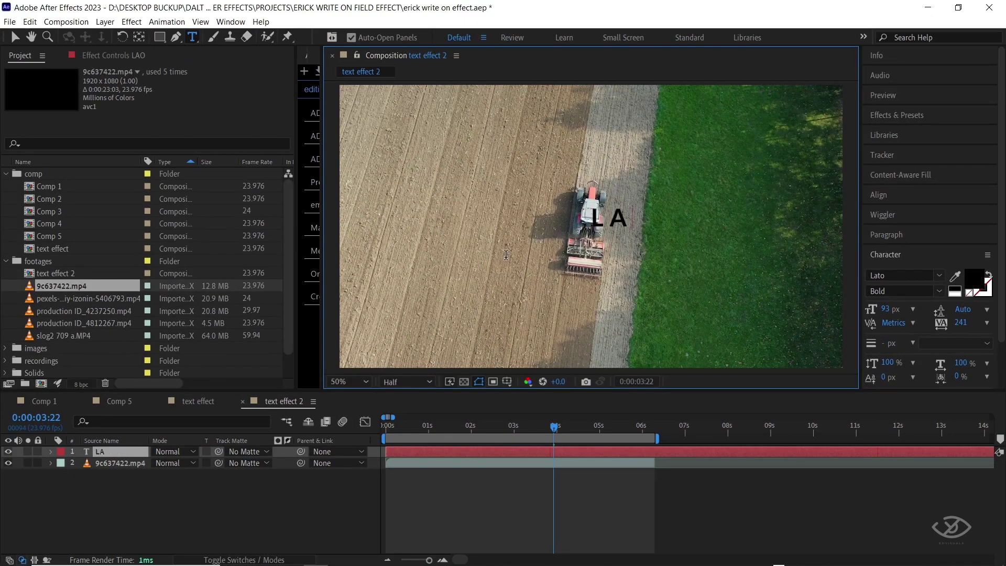
{"action": "left_click", "coordinate": [445, 474]}
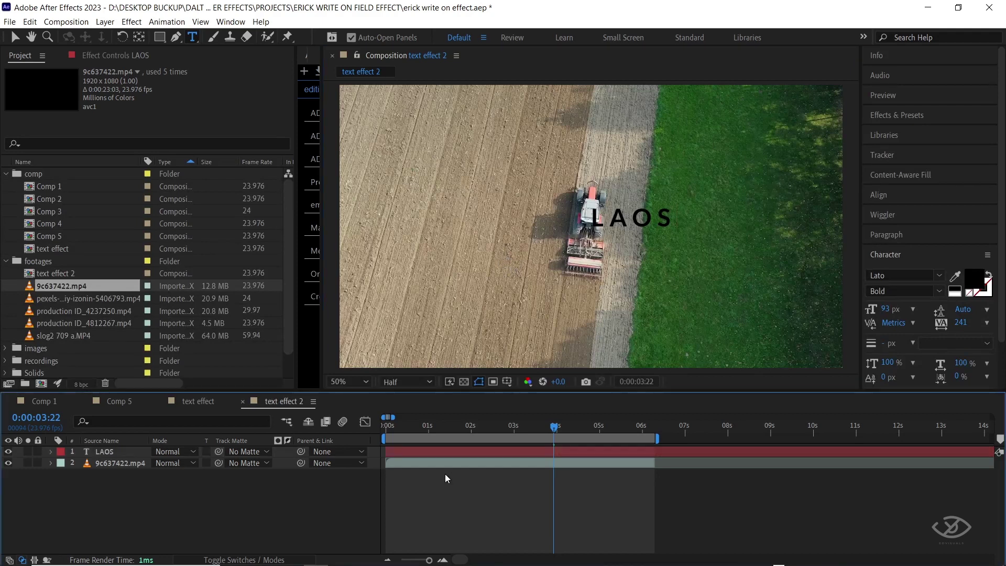
Step: Scale the LAOS text to 286%, move it onto the ploughed field beside the tractor and preview it
{"action": "left_click", "coordinate": [441, 451]}
{"action": "key", "text": "s"}
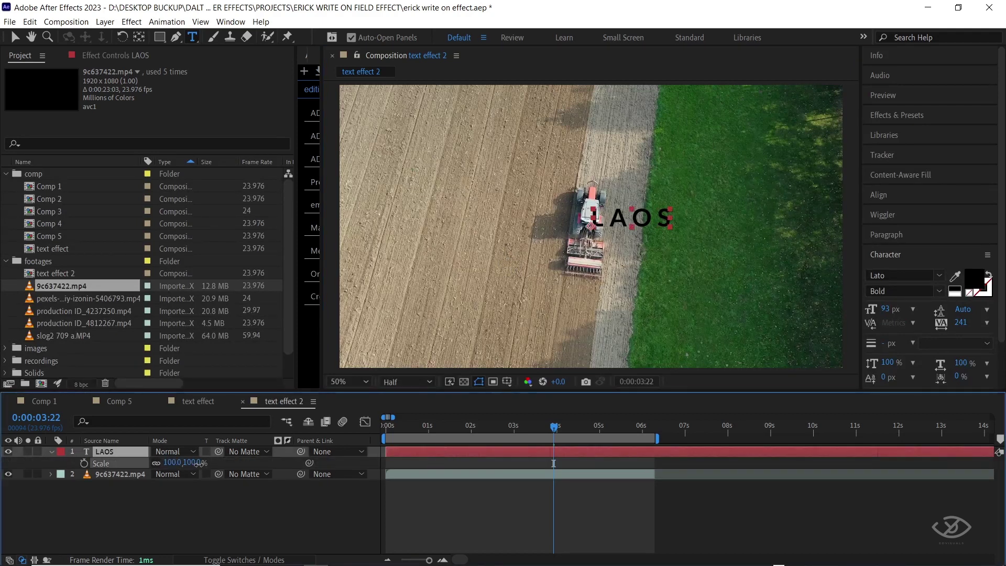
{"action": "key", "text": "Caps_Lock"}
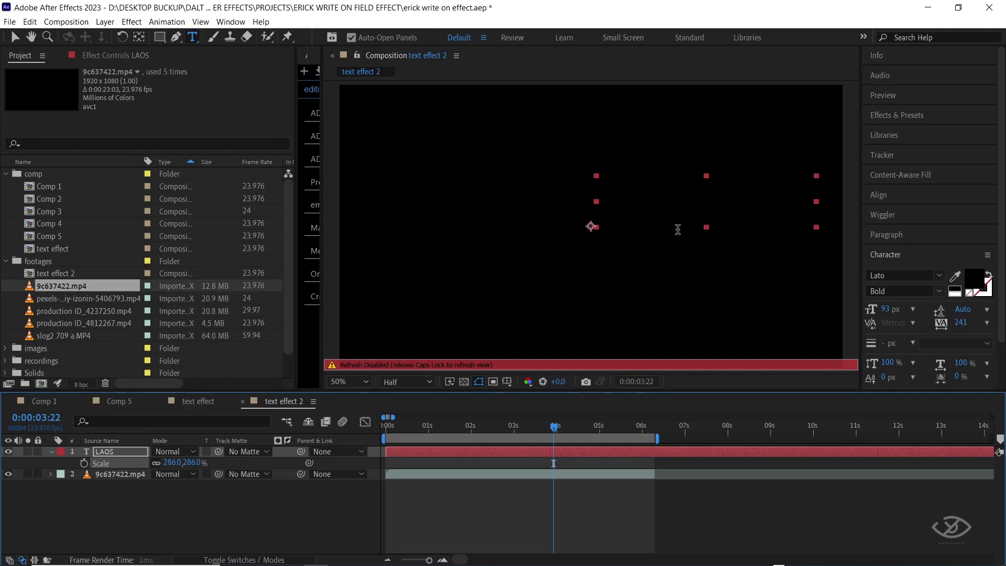
{"action": "key", "text": "Caps_Lock"}
{"action": "key", "text": "v"}
{"action": "left_click_drag", "start_coordinate": [705, 216], "coordinate": [467, 202]}
{"action": "key", "text": "space"}
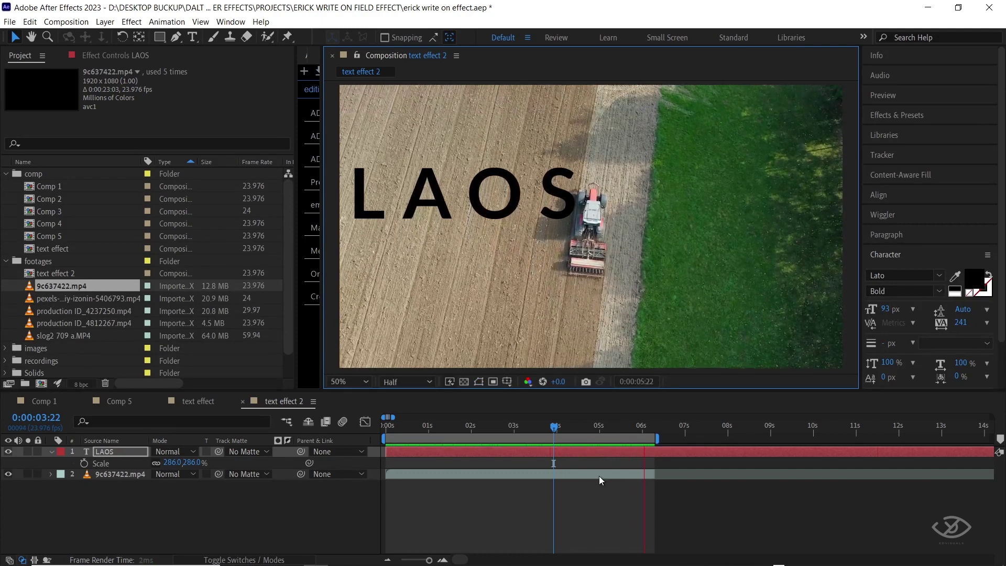
{"action": "key", "text": "space"}
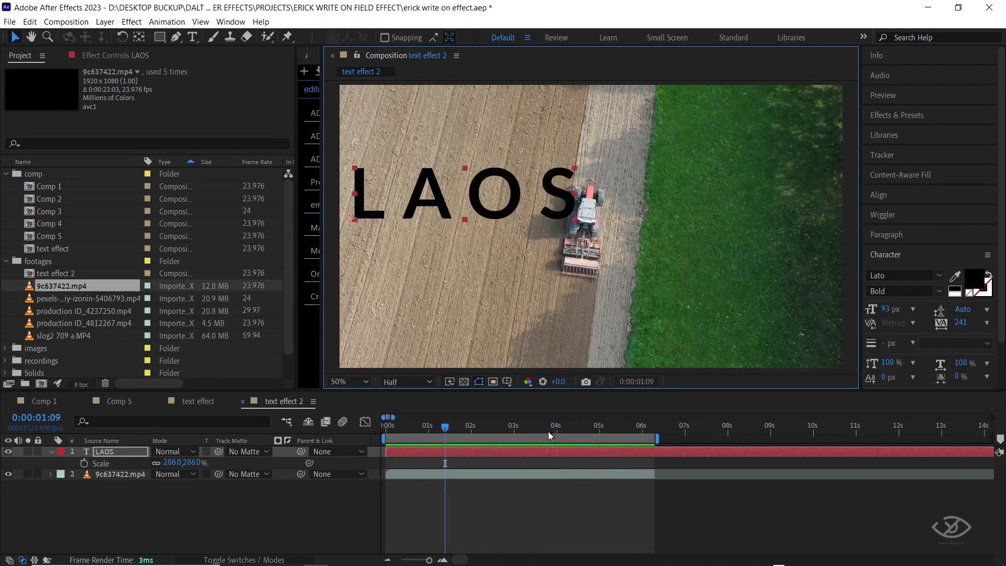
Step: Duplicate the 9c637422.mp4 footage layer and move the copy above the LAOS text layer
{"action": "left_click", "coordinate": [454, 475]}
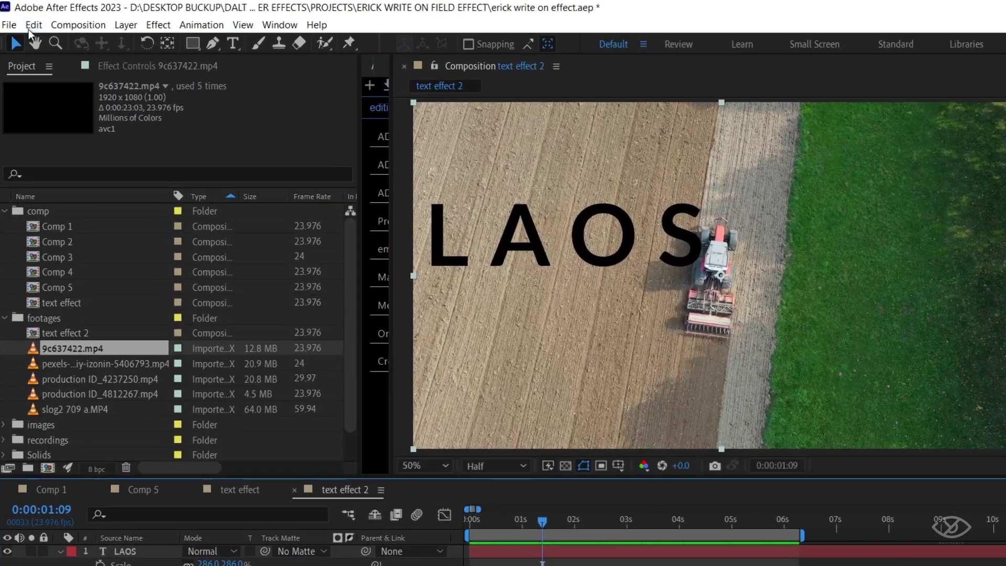
{"action": "left_click", "coordinate": [30, 21]}
{"action": "left_click", "coordinate": [94, 252]}
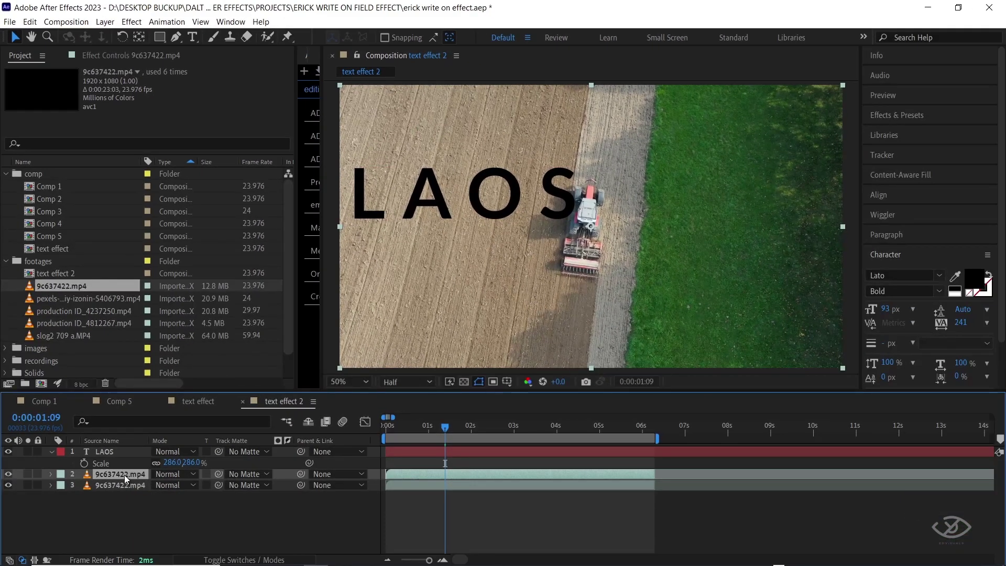
{"action": "left_click_drag", "start_coordinate": [124, 475], "coordinate": [124, 448]}
Step: Rename the top copy of the footage displacement map and widen the layer name column to fit it
{"action": "right_click", "coordinate": [116, 450]}
{"action": "left_click", "coordinate": [150, 417]}
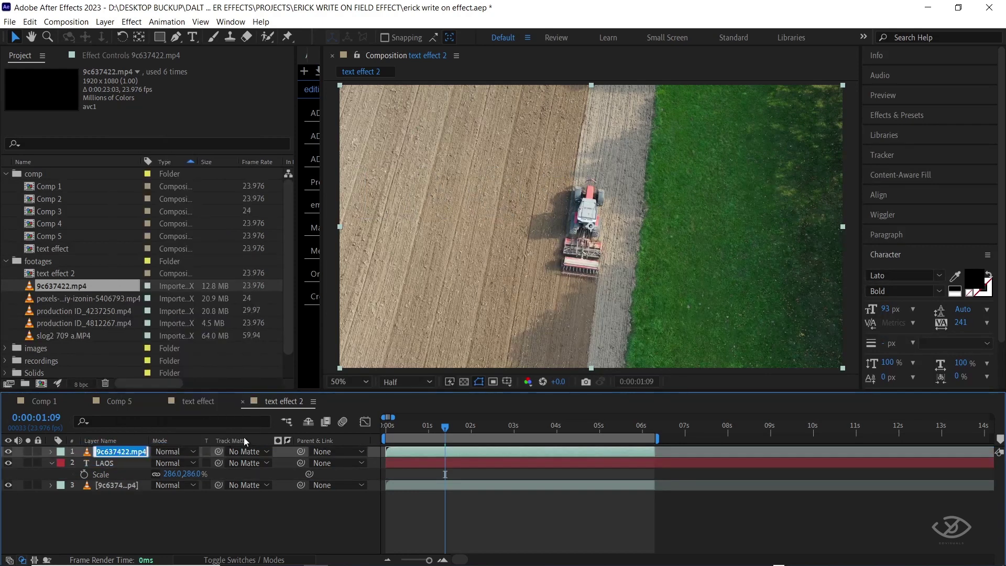
{"action": "type", "text": "dis"}
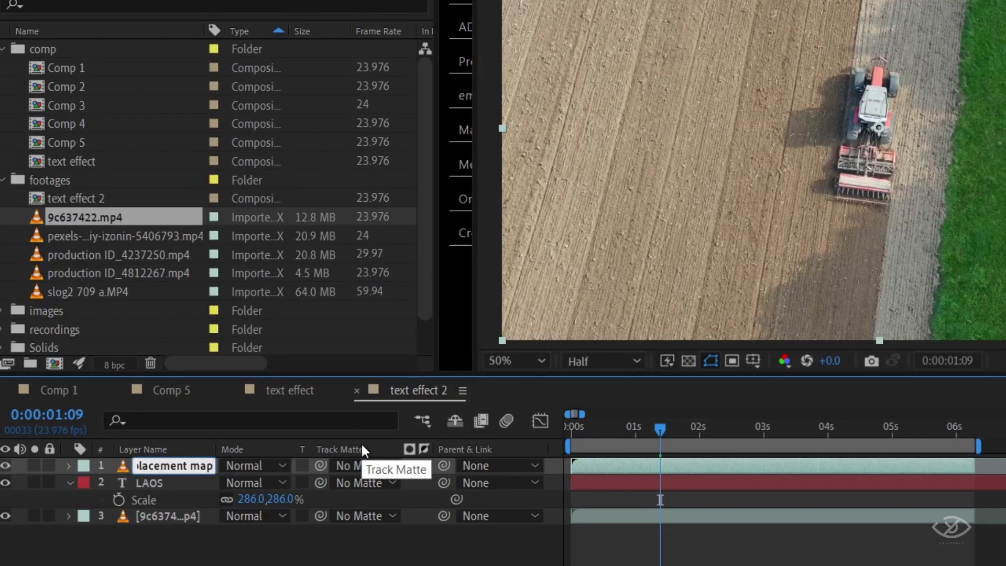
{"action": "key", "text": "Return"}
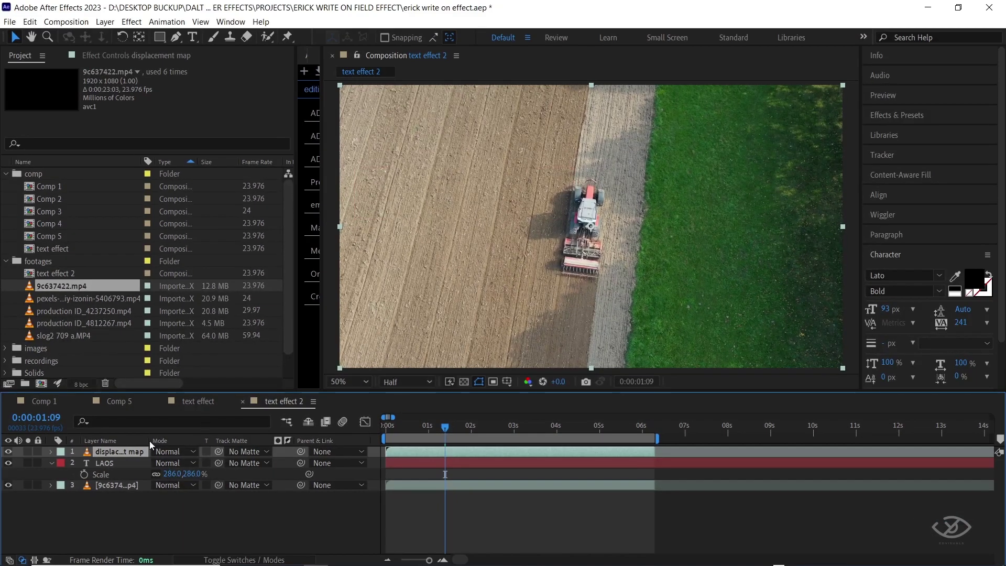
{"action": "left_click_drag", "start_coordinate": [150, 441], "coordinate": [167, 440]}
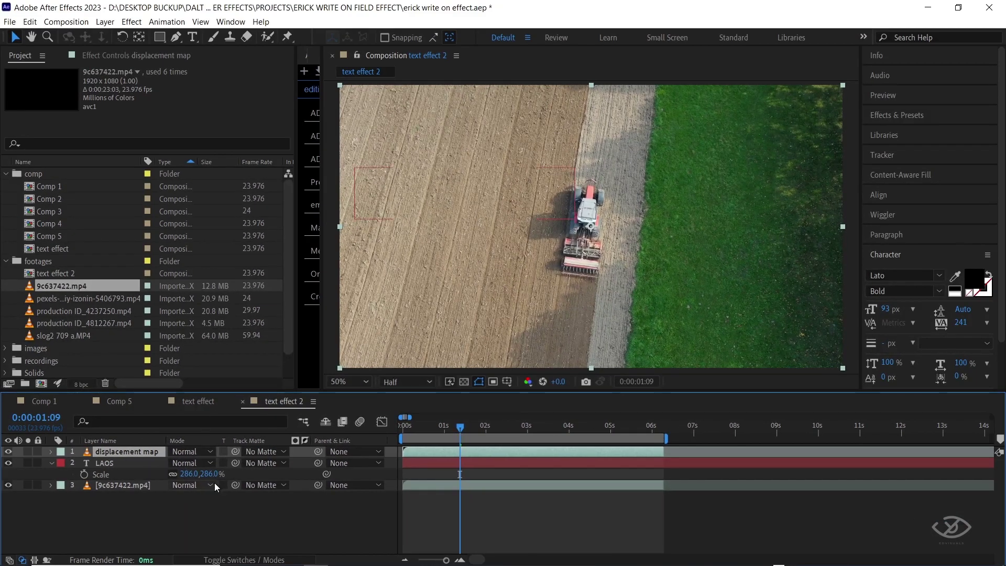
Step: Assign the displacement map layer as the track matte of the LAOS text layer
{"action": "left_click", "coordinate": [438, 463]}
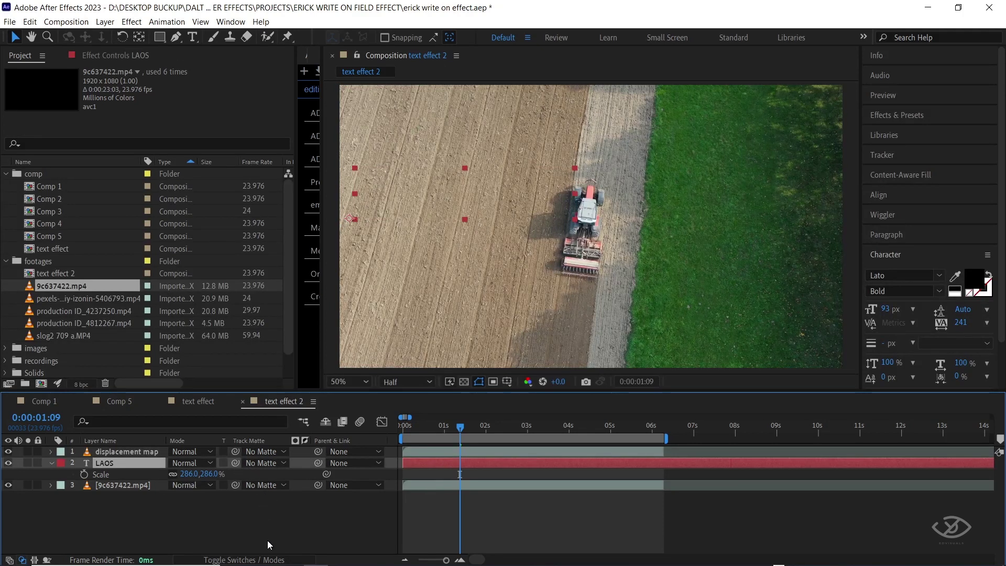
{"action": "left_click", "coordinate": [252, 561]}
{"action": "left_click", "coordinate": [222, 561]}
{"action": "left_click", "coordinate": [221, 560]}
{"action": "left_click", "coordinate": [221, 561]}
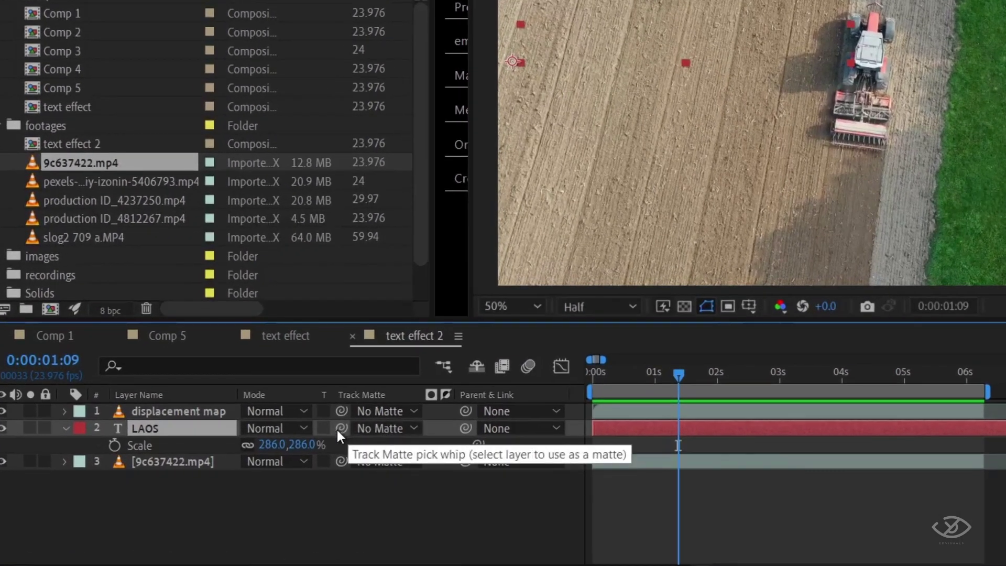
{"action": "left_click_drag", "start_coordinate": [337, 427], "coordinate": [191, 413]}
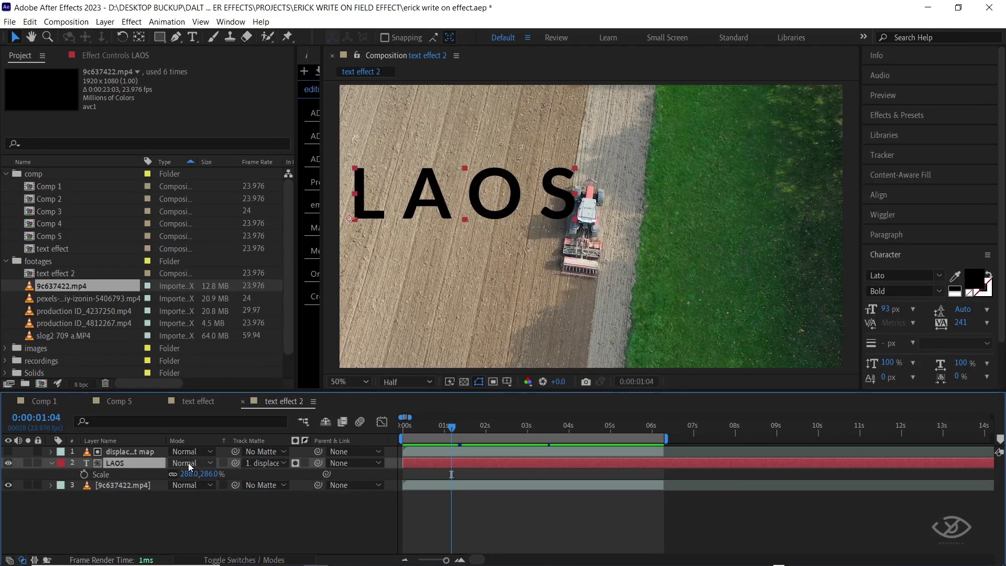
Step: Set the LAOS layer's blending mode to Overlay and preview the textured text over the field
{"action": "left_click", "coordinate": [189, 465]}
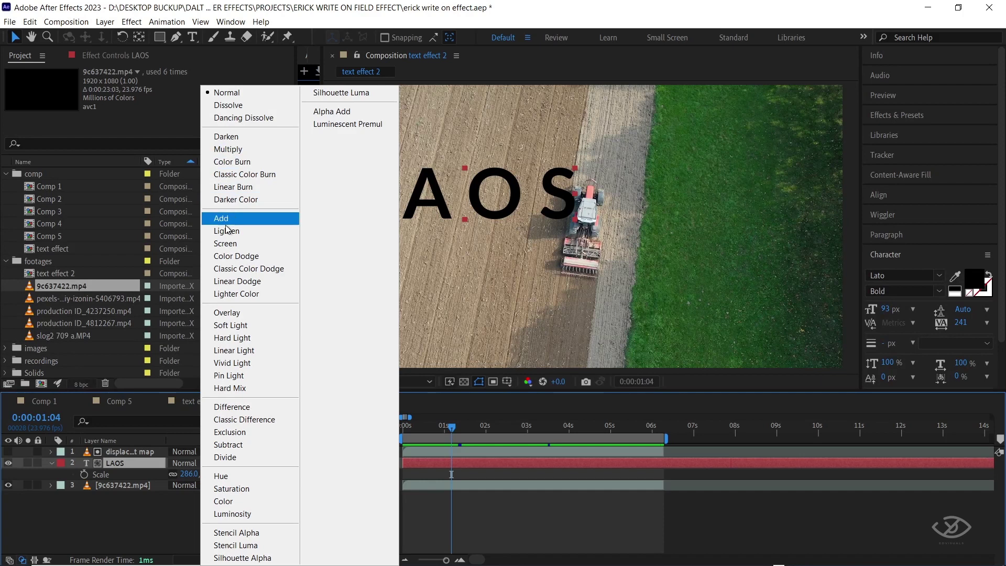
{"action": "left_click", "coordinate": [229, 313]}
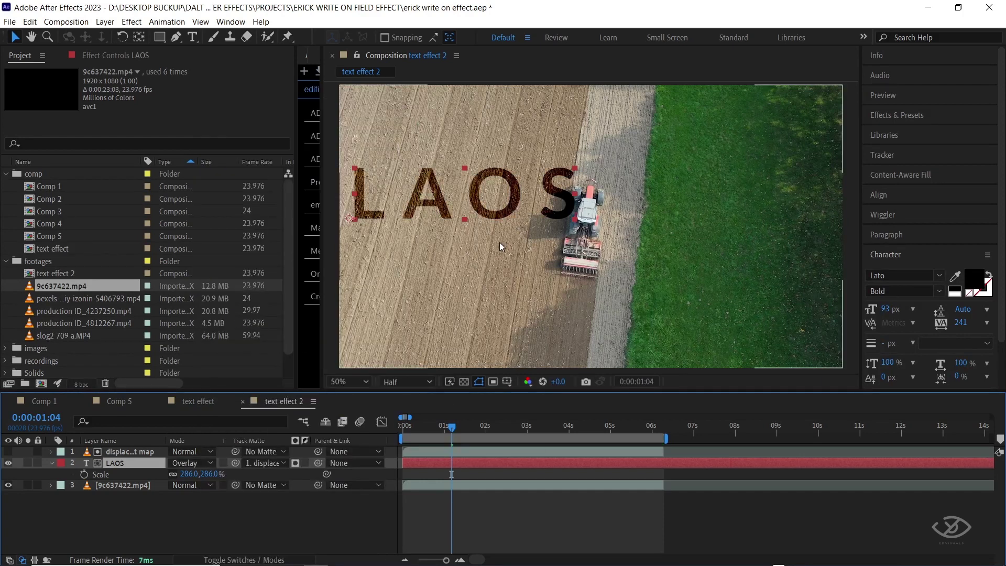
{"action": "key", "text": "space"}
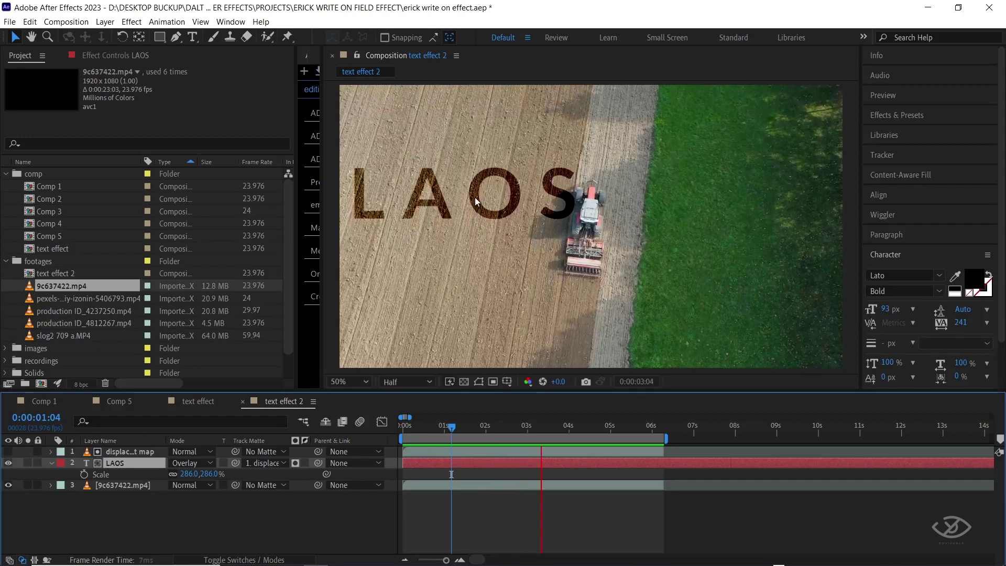
{"action": "key", "text": "space"}
Step: Run 3D camera tracking on the original 9c637422.mp4 footage layer, starting from the first frame
{"action": "left_click_drag", "start_coordinate": [574, 429], "coordinate": [388, 415]}
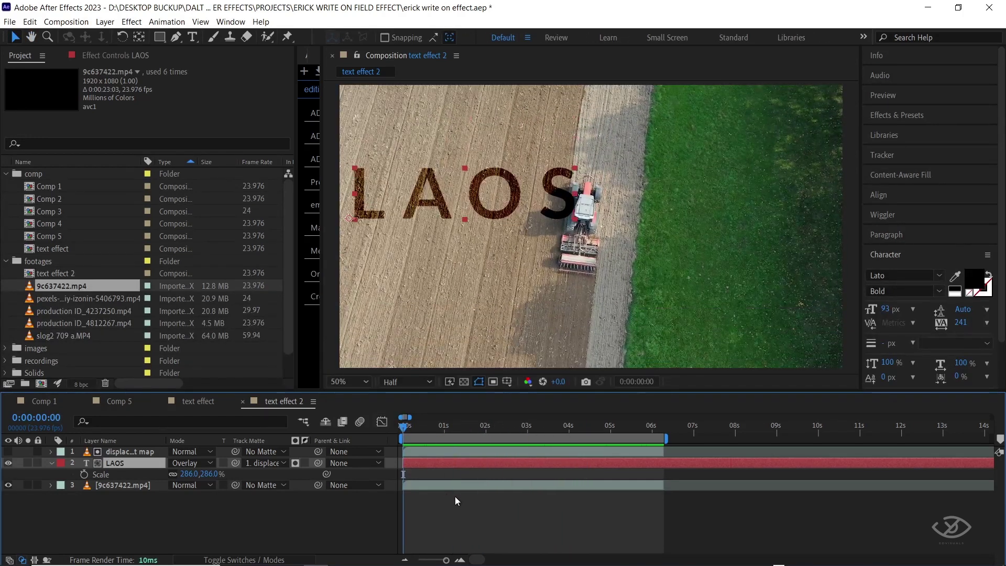
{"action": "left_click", "coordinate": [433, 486]}
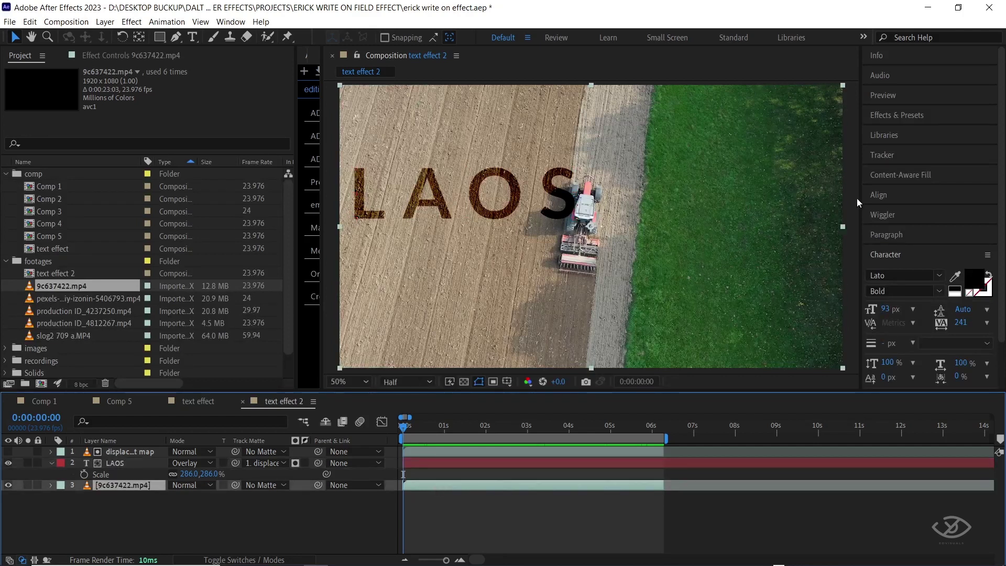
{"action": "left_click", "coordinate": [941, 158]}
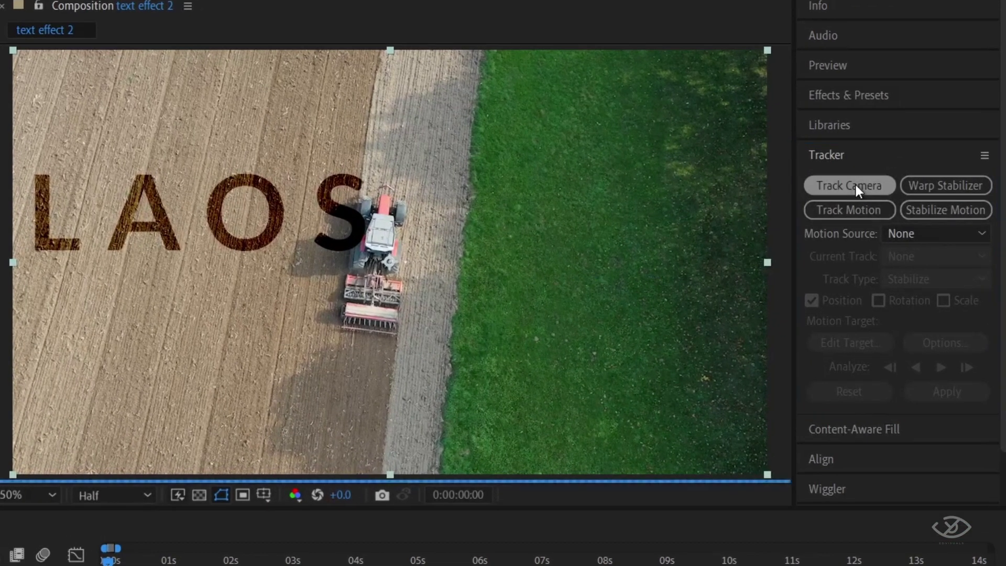
{"action": "left_click", "coordinate": [850, 186]}
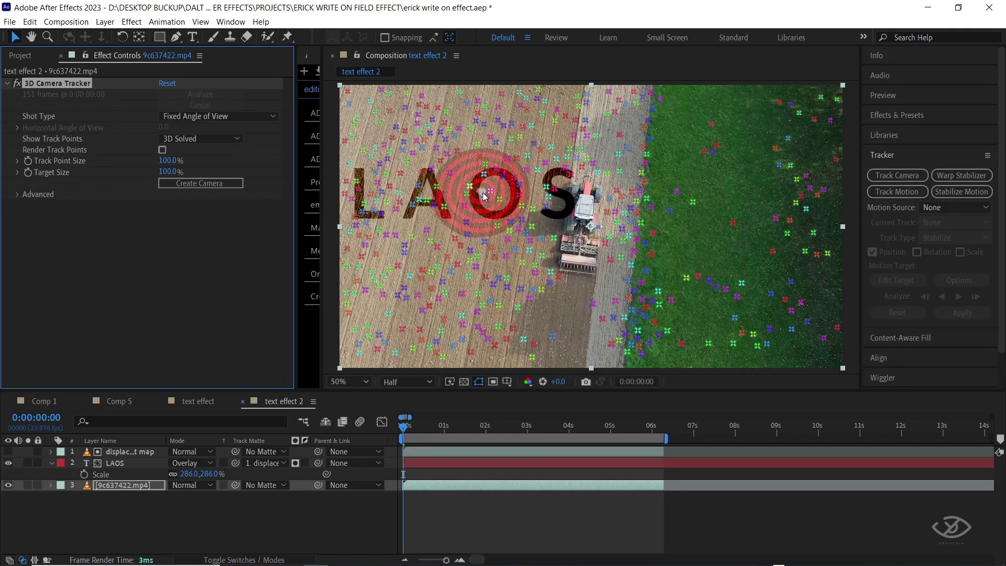
Step: Create a solid and camera from a group of track points on the ploughed field, and preview the solid's tracking
{"action": "mouse_move", "coordinate": [484, 196]}
{"action": "left_mouse_down"}
{"action": "mouse_move", "coordinate": [476, 173]}
{"action": "mouse_move", "coordinate": [408, 187]}
{"action": "mouse_move", "coordinate": [413, 228]}
{"action": "mouse_move", "coordinate": [493, 230]}
{"action": "mouse_move", "coordinate": [504, 186]}
{"action": "mouse_move", "coordinate": [457, 173]}
{"action": "left_mouse_up"}
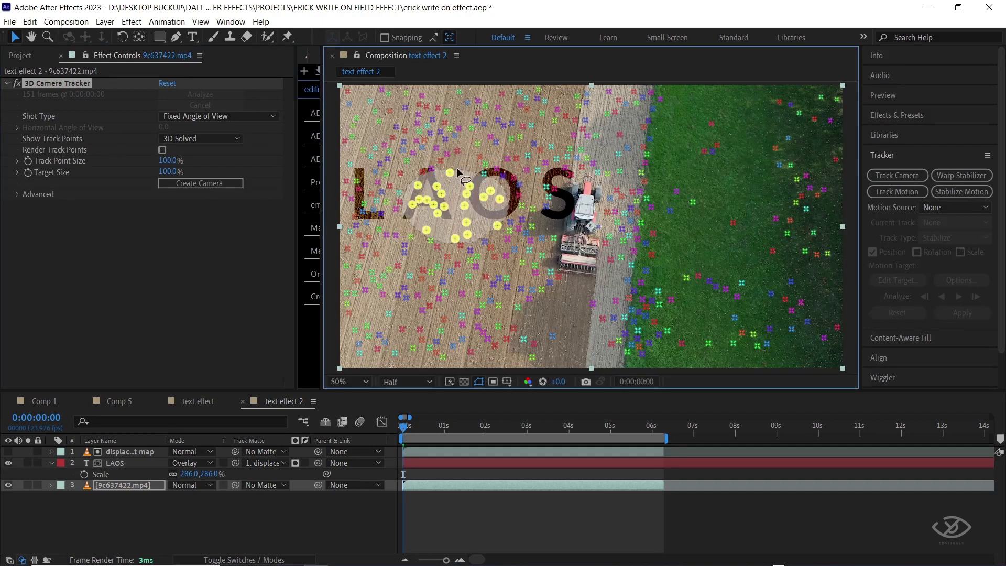
{"action": "right_click", "coordinate": [453, 180]}
{"action": "left_click", "coordinate": [483, 200]}
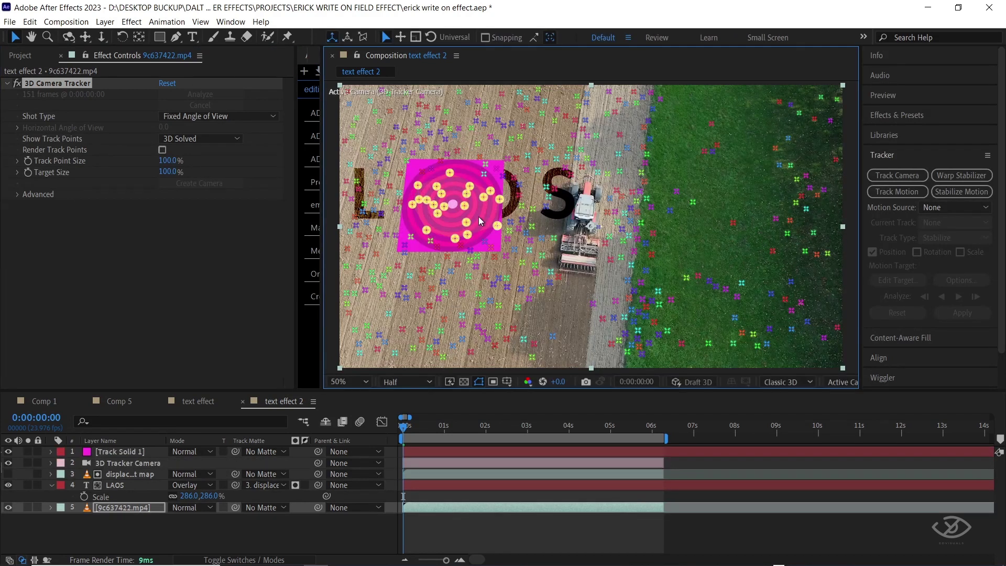
{"action": "left_click", "coordinate": [480, 531]}
{"action": "key", "text": "space"}
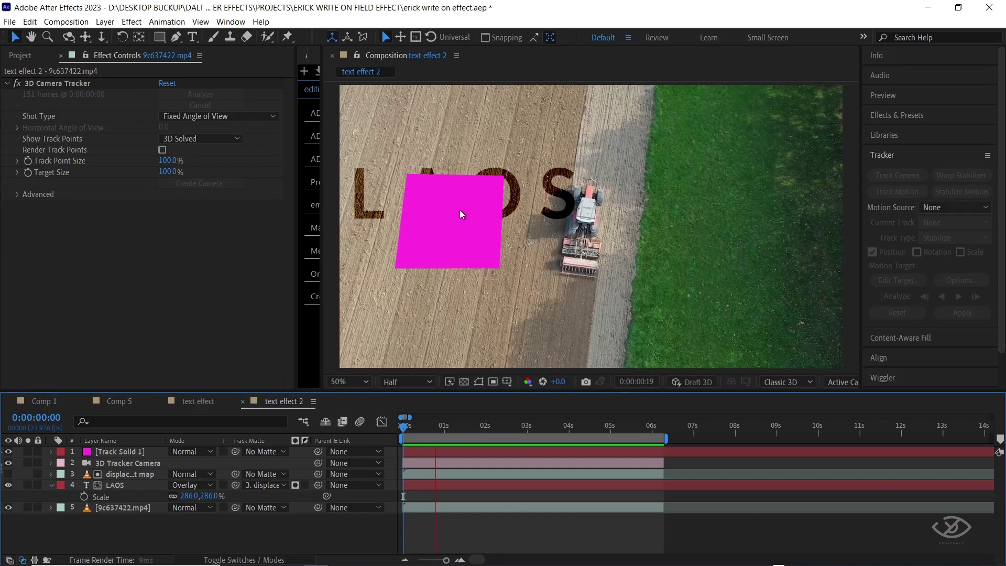
Step: Show the layer switches and copy the Position property of Track Solid 1
{"action": "left_click", "coordinate": [510, 449]}
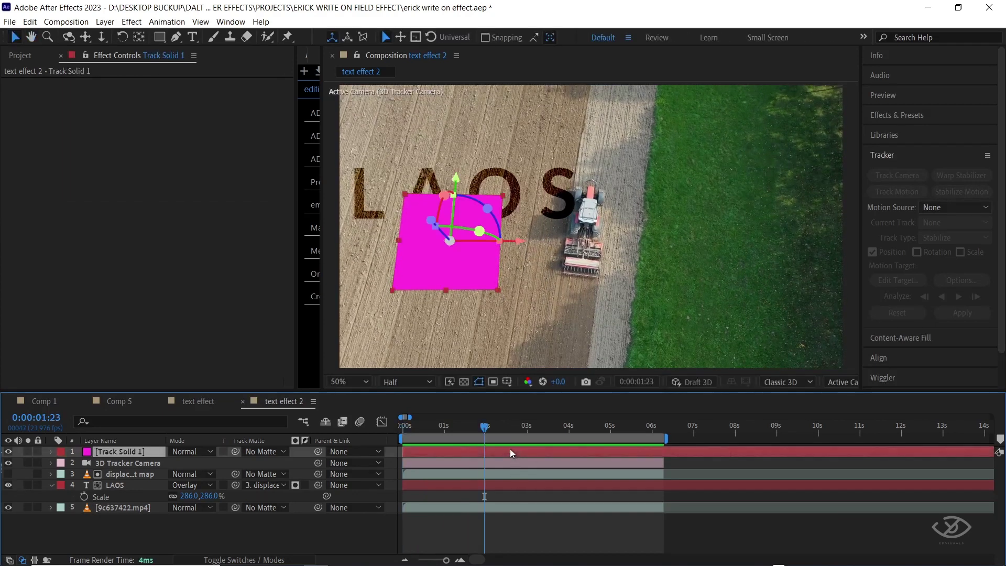
{"action": "key", "text": "F4"}
{"action": "left_click", "coordinate": [382, 451]}
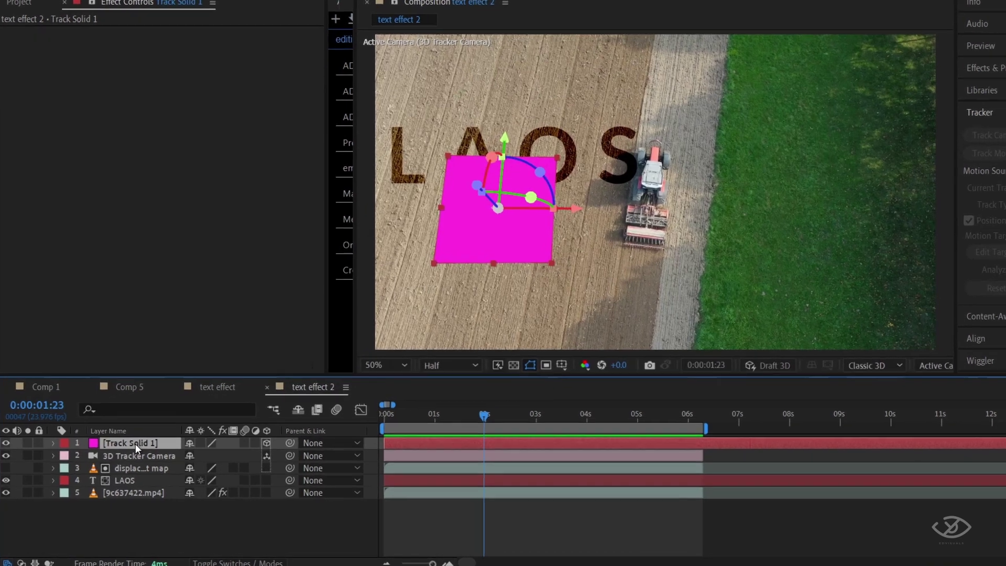
{"action": "key", "text": "p"}
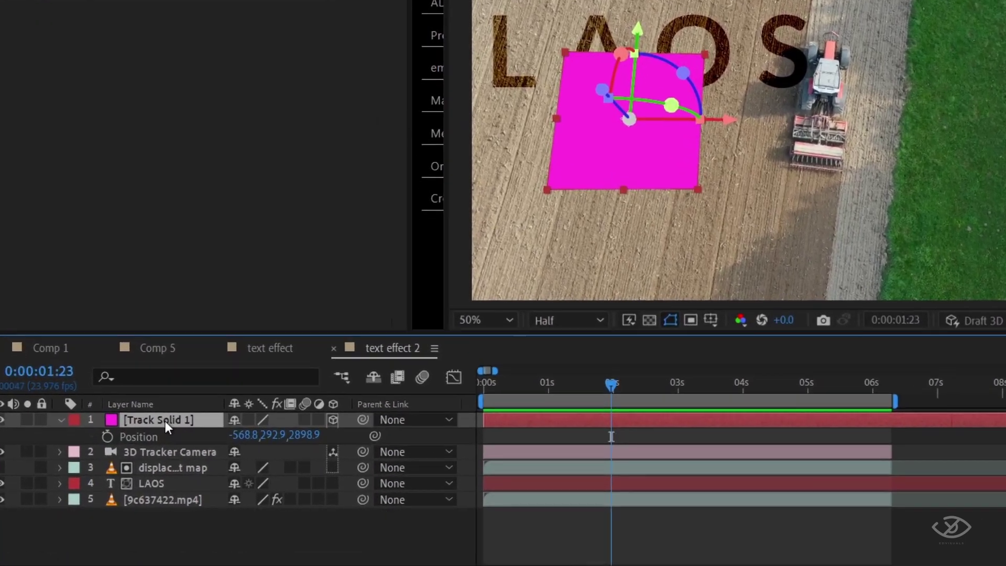
{"action": "left_click", "coordinate": [145, 429]}
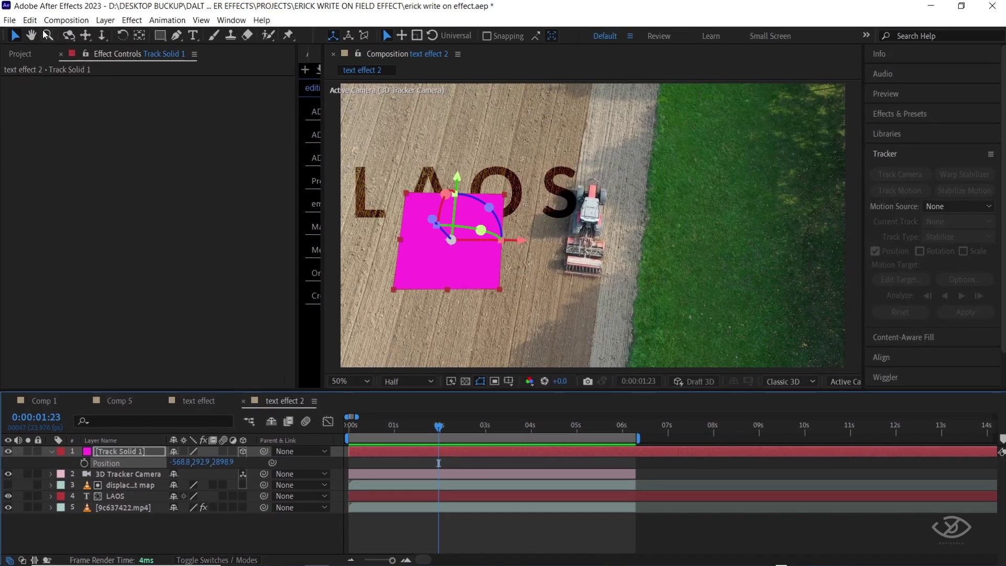
{"action": "left_click", "coordinate": [30, 21]}
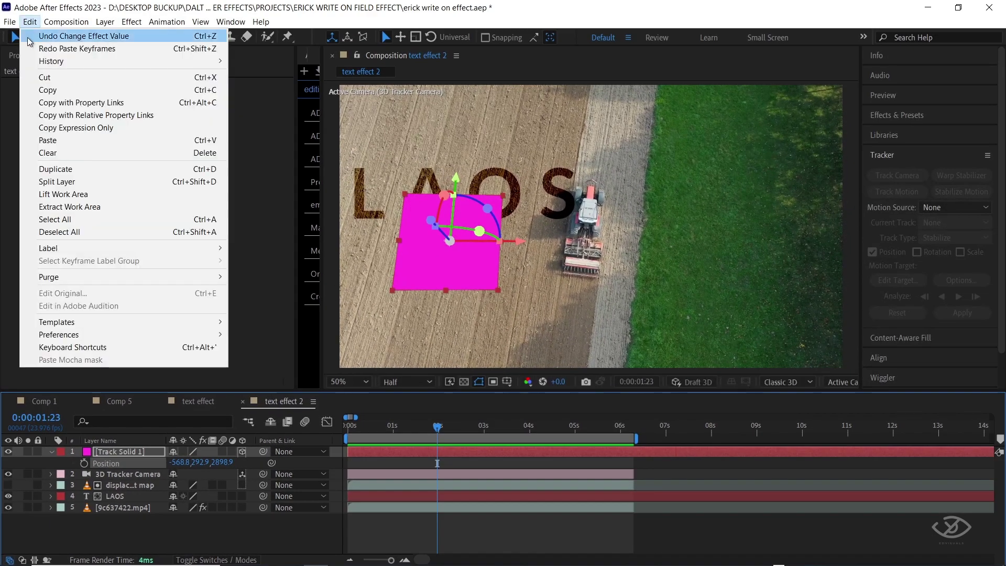
{"action": "left_click", "coordinate": [58, 95]}
Step: Make the LAOS text a 3D layer and paste the track solid's position into its Position property
{"action": "left_click", "coordinate": [133, 496]}
{"action": "key", "text": "p"}
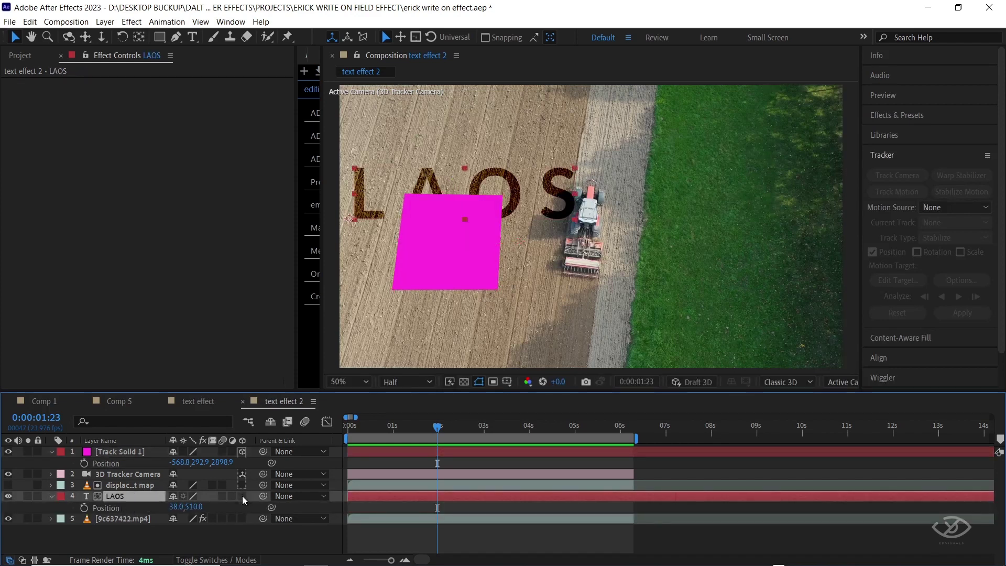
{"action": "key", "text": "F4"}
{"action": "key", "text": "F4"}
{"action": "left_click", "coordinate": [242, 497]}
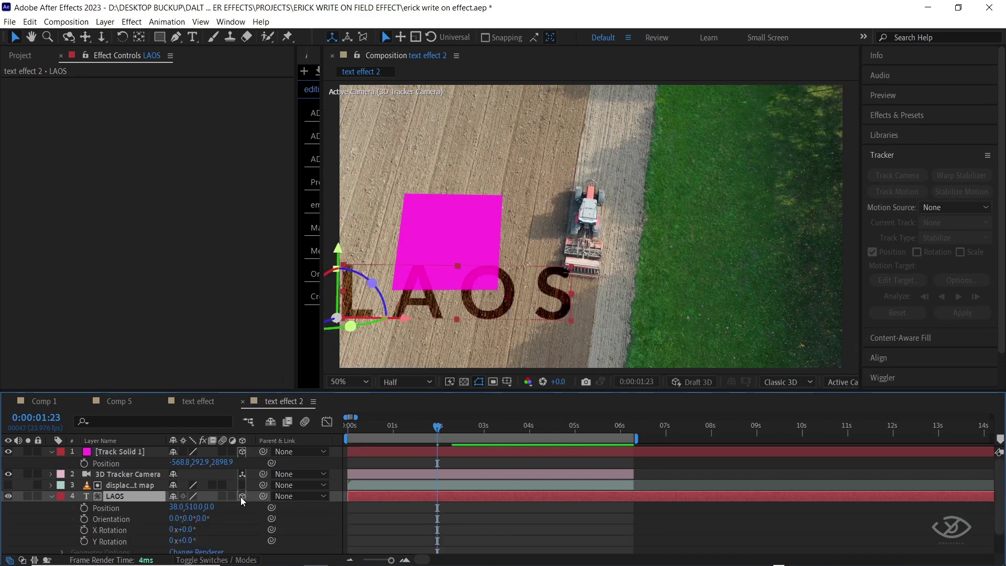
{"action": "left_click", "coordinate": [100, 508]}
{"action": "left_click", "coordinate": [30, 21]}
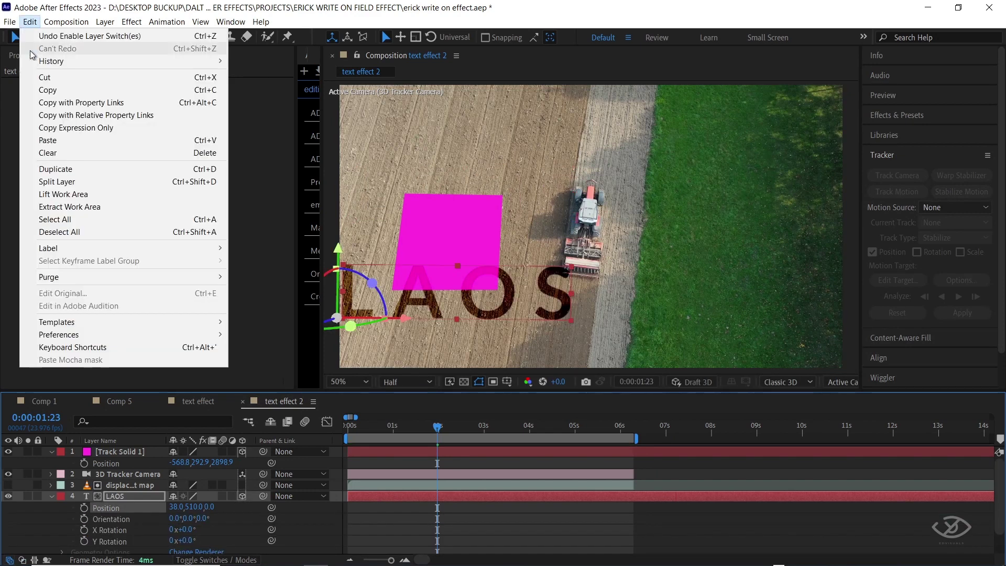
{"action": "left_click", "coordinate": [65, 145]}
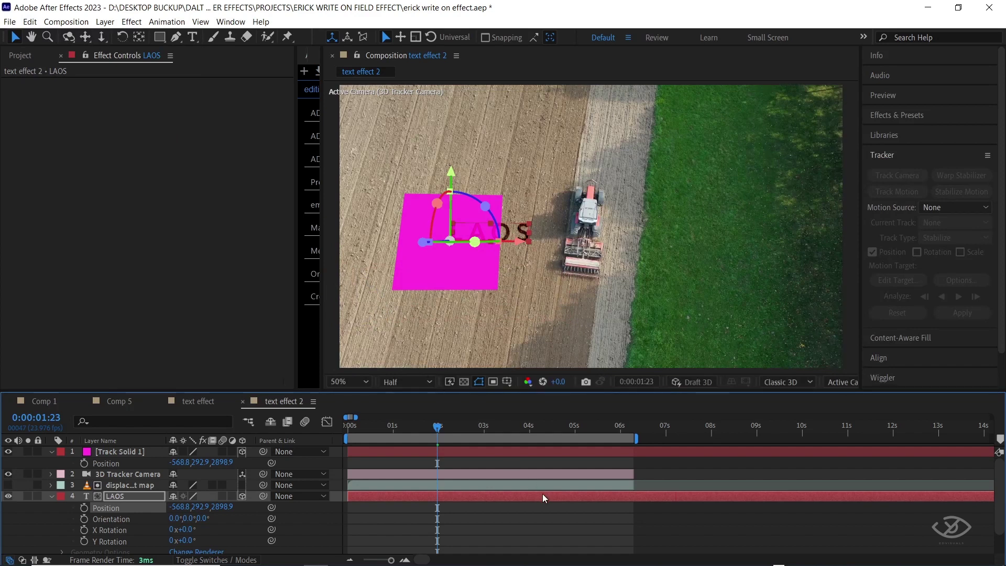
Step: Preview how the LAOS text follows the field together with the track solid
{"action": "left_click", "coordinate": [512, 519]}
{"action": "key", "text": "space"}
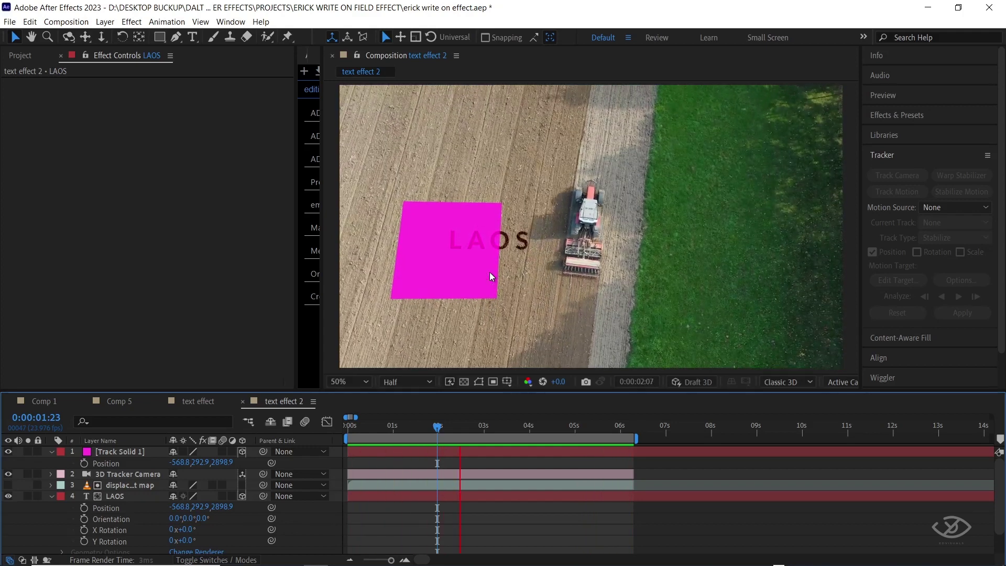
{"action": "scroll", "coordinate": [516, 259], "scroll_direction": "up", "scroll_amount": 4}
{"action": "scroll", "coordinate": [517, 258], "scroll_direction": "down", "scroll_amount": 6}
{"action": "scroll", "coordinate": [516, 259], "scroll_direction": "up", "scroll_amount": 2}
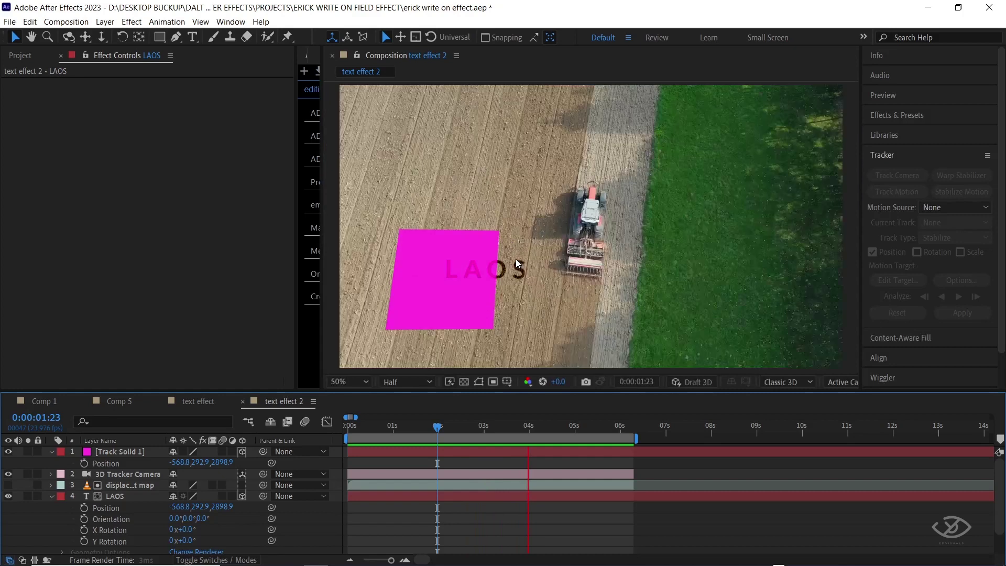
{"action": "key", "text": "space"}
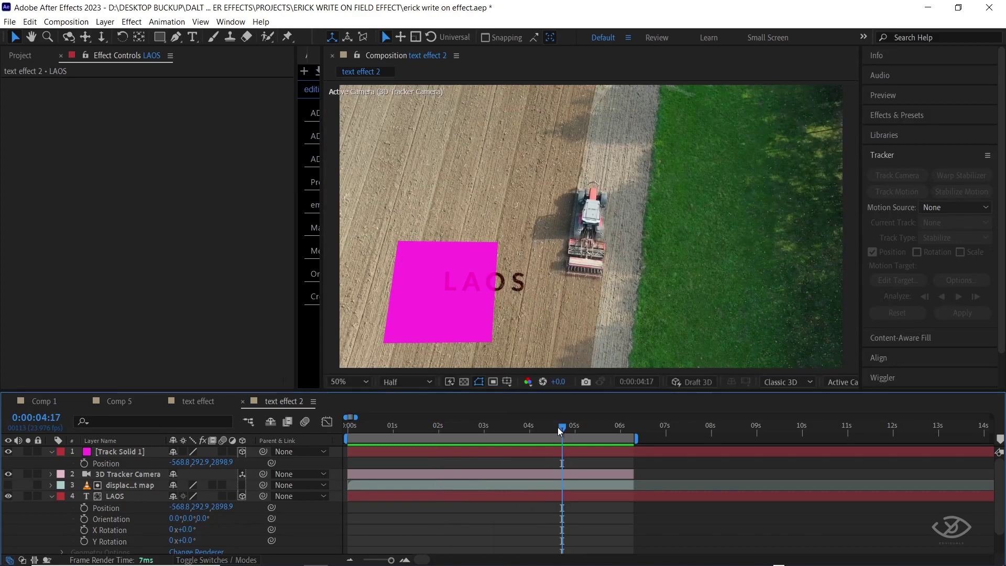
Step: Return to the first frame and hide the Track Solid 1 layer
{"action": "left_click_drag", "start_coordinate": [558, 427], "coordinate": [329, 426]}
{"action": "left_click", "coordinate": [439, 454]}
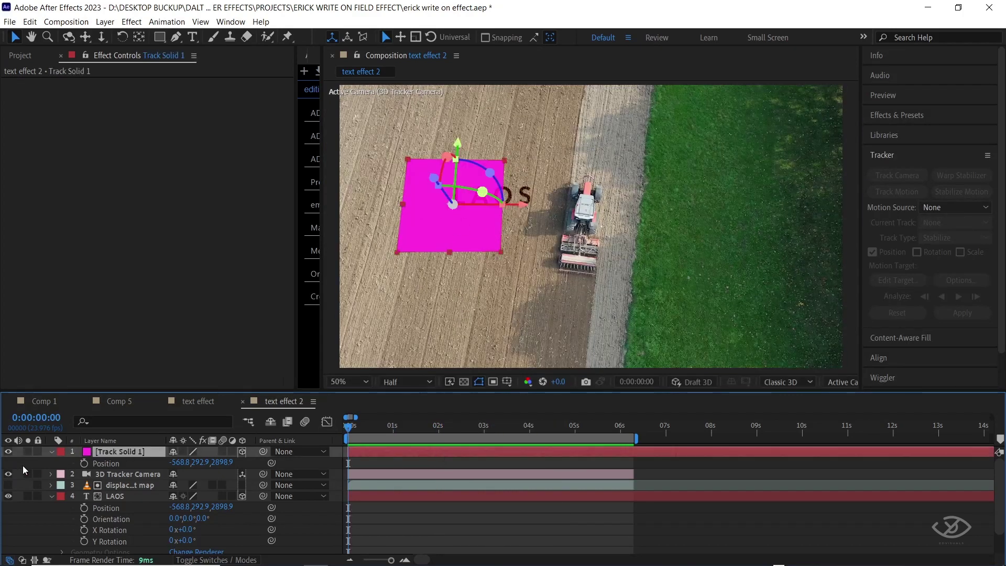
{"action": "left_click", "coordinate": [8, 452]}
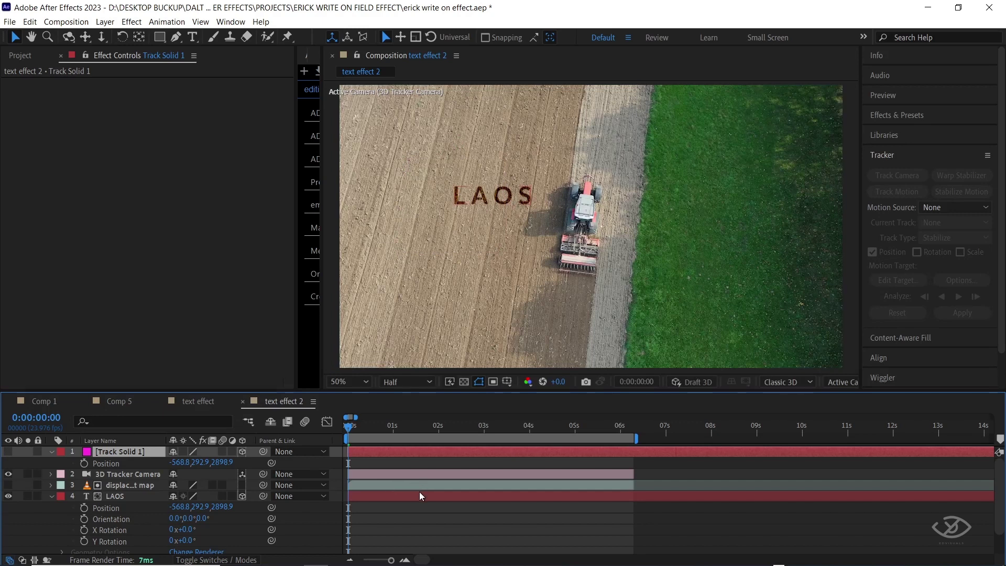
Step: Scale the LAOS text layer up to 864% and preview it over the footage
{"action": "left_click", "coordinate": [405, 499]}
{"action": "key", "text": "s"}
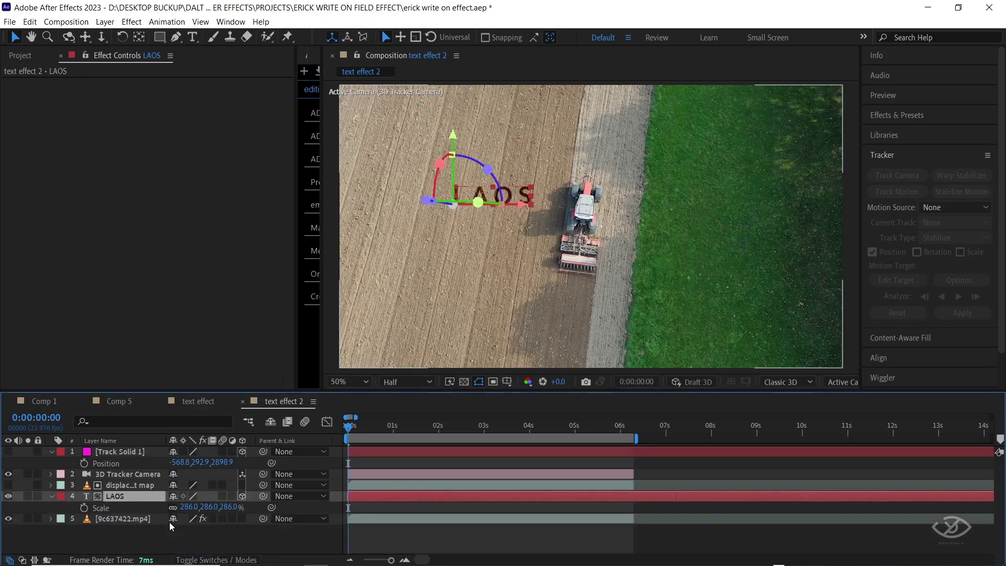
{"action": "left_click_drag", "start_coordinate": [231, 511], "coordinate": [629, 507]}
{"action": "key", "text": "space"}
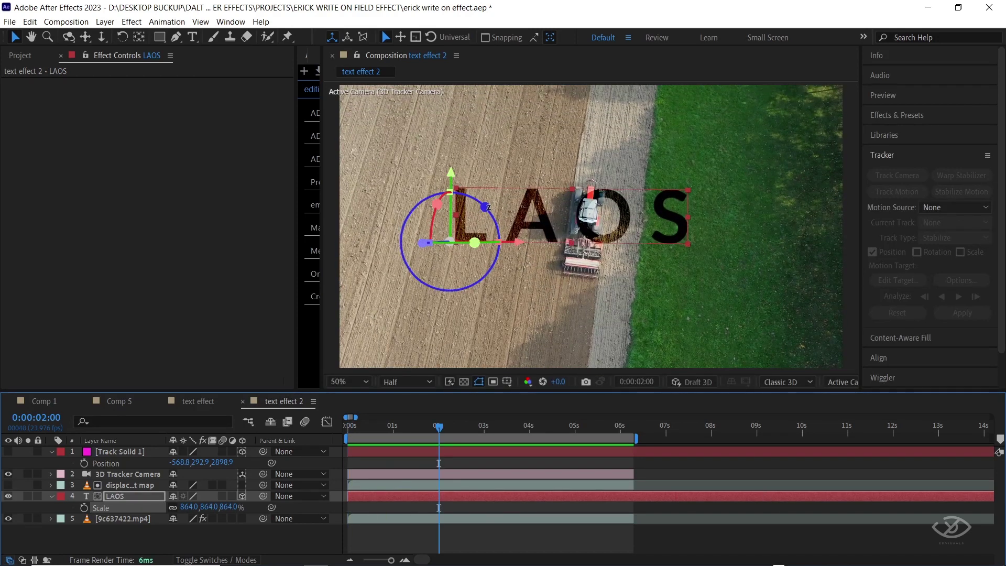
Step: Rotate the LAOS text slightly clockwise, shift it onto the ploughed soil at 1068% scale, and preview it
{"action": "left_click_drag", "start_coordinate": [438, 204], "coordinate": [465, 274]}
{"action": "left_click_drag", "start_coordinate": [506, 245], "coordinate": [366, 236]}
{"action": "key", "text": "space"}
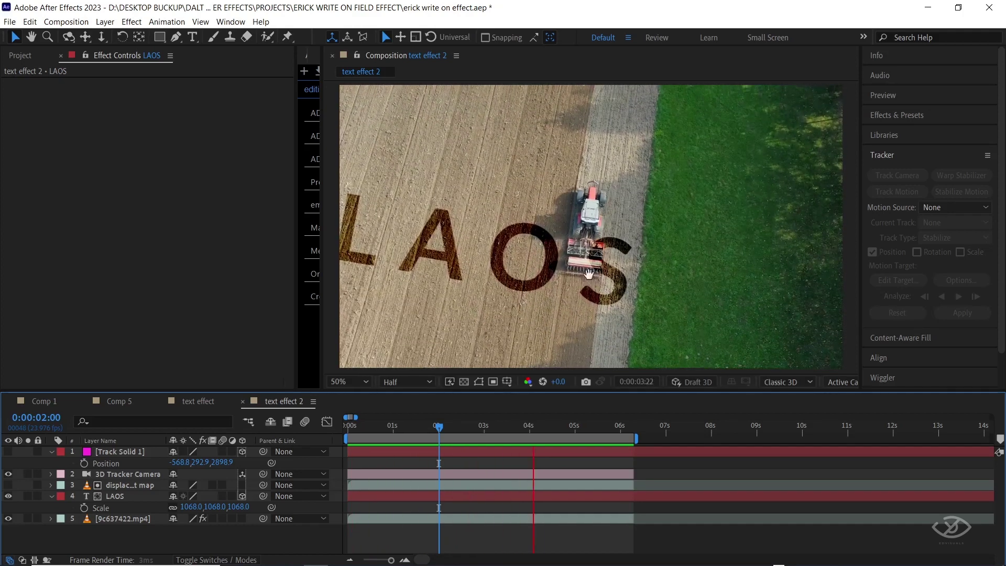
{"action": "key", "text": "space"}
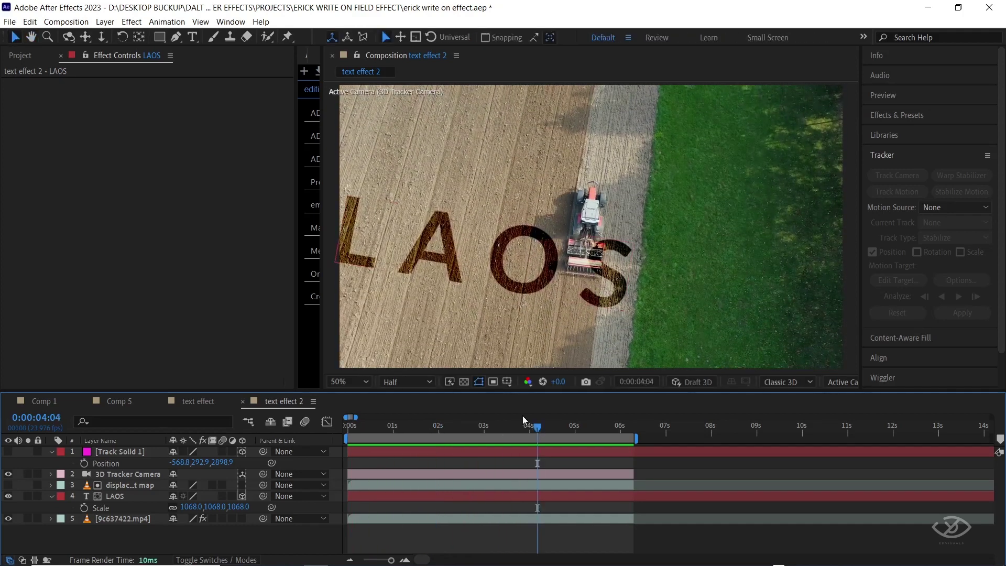
Step: Lower the LAOS text layer's opacity to 75% and preview how it blends with the field
{"action": "left_click", "coordinate": [480, 498]}
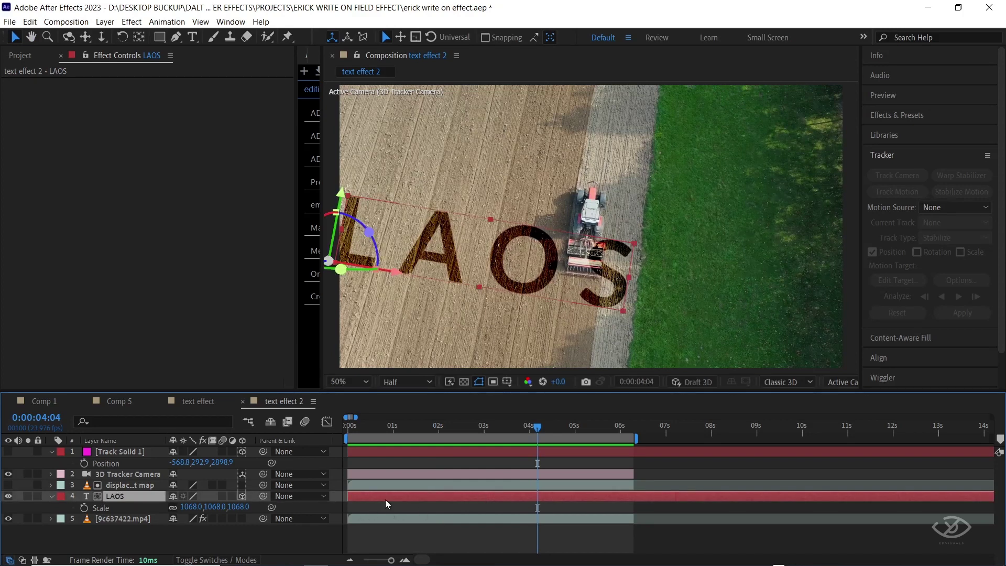
{"action": "key", "text": "shift+t"}
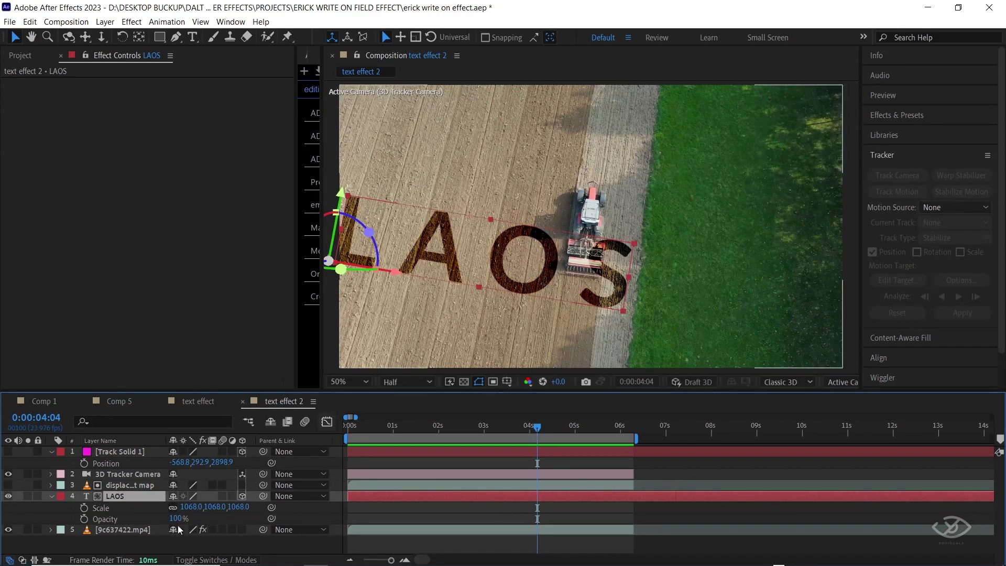
{"action": "left_click_drag", "start_coordinate": [174, 518], "coordinate": [164, 519]}
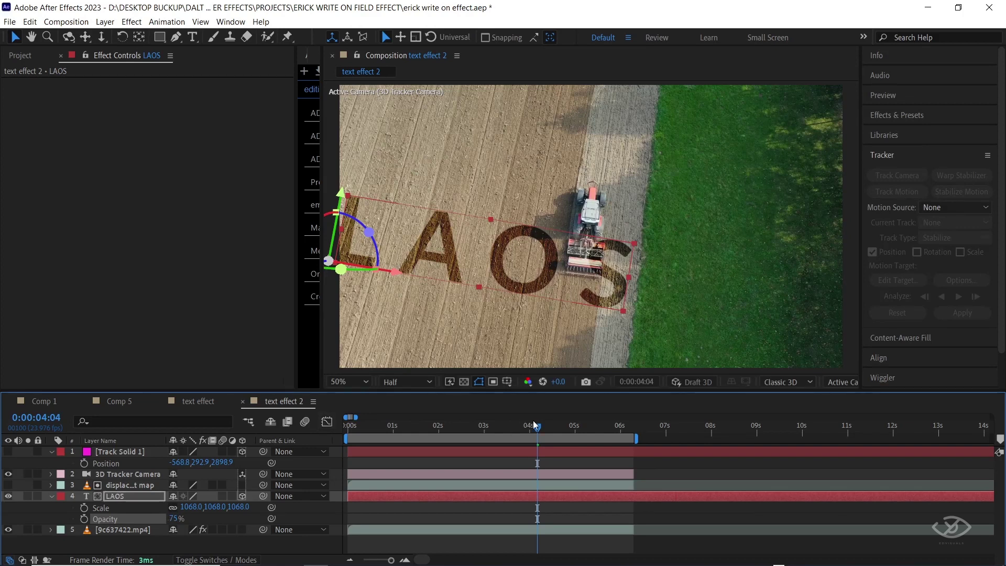
{"action": "key", "text": "space"}
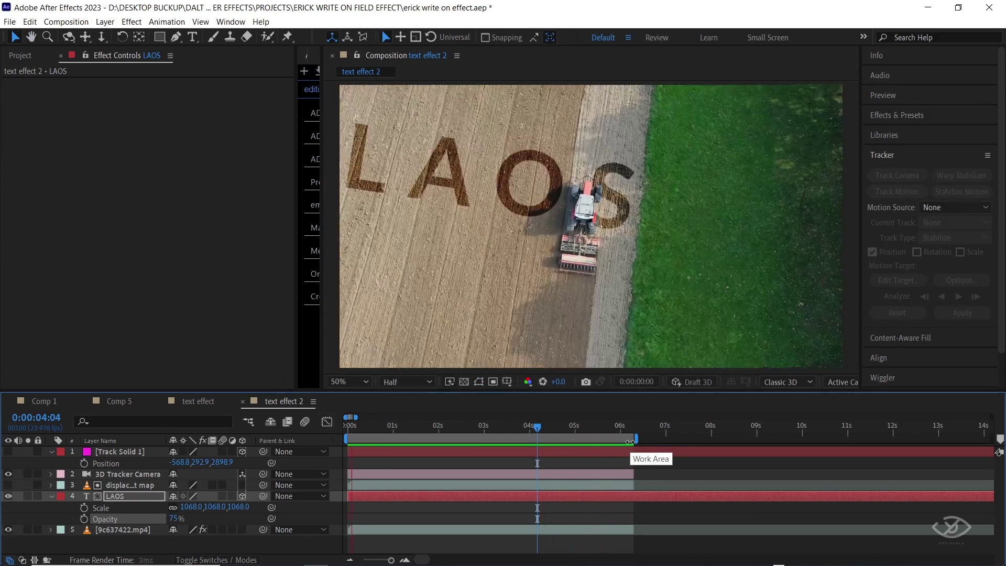
{"action": "key", "text": "space"}
{"action": "key", "text": "F4"}
{"action": "key", "text": "space"}
{"action": "key", "text": "space"}
{"action": "key", "text": "F4"}
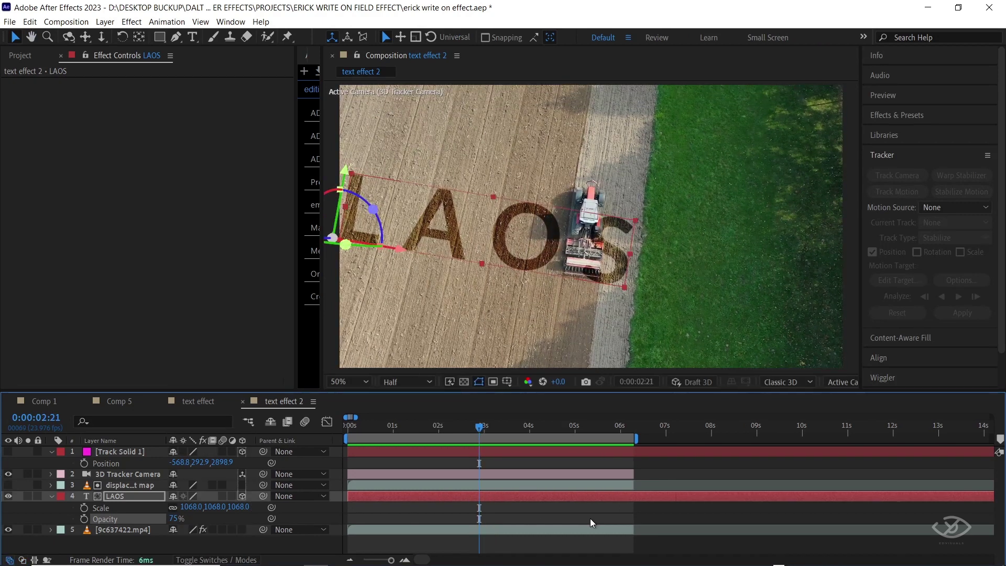
{"action": "key", "text": "space"}
{"action": "key", "text": "space"}
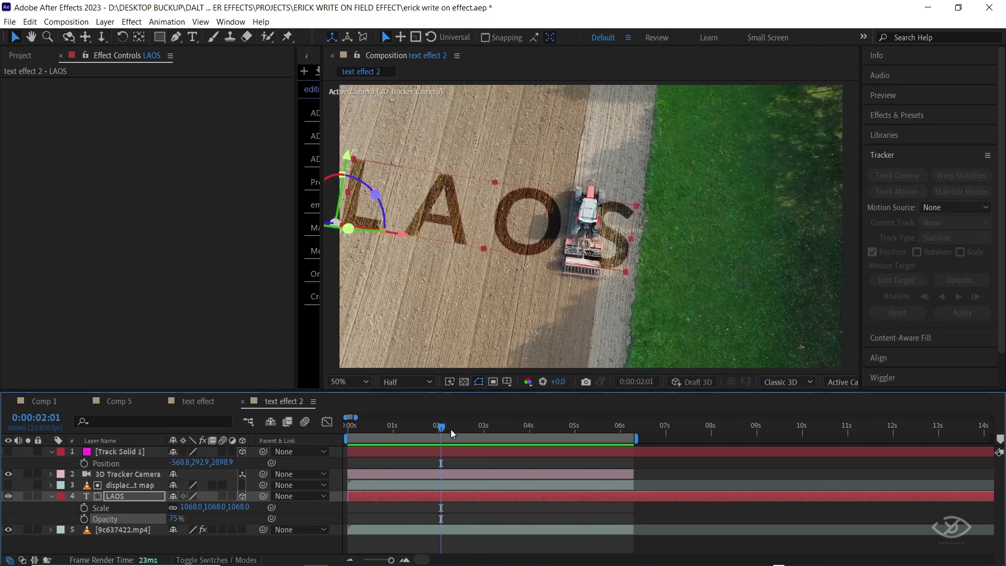
Step: At the first frame, move the LAOS text up the field ahead of the tractor and preview its path
{"action": "key", "text": "Home"}
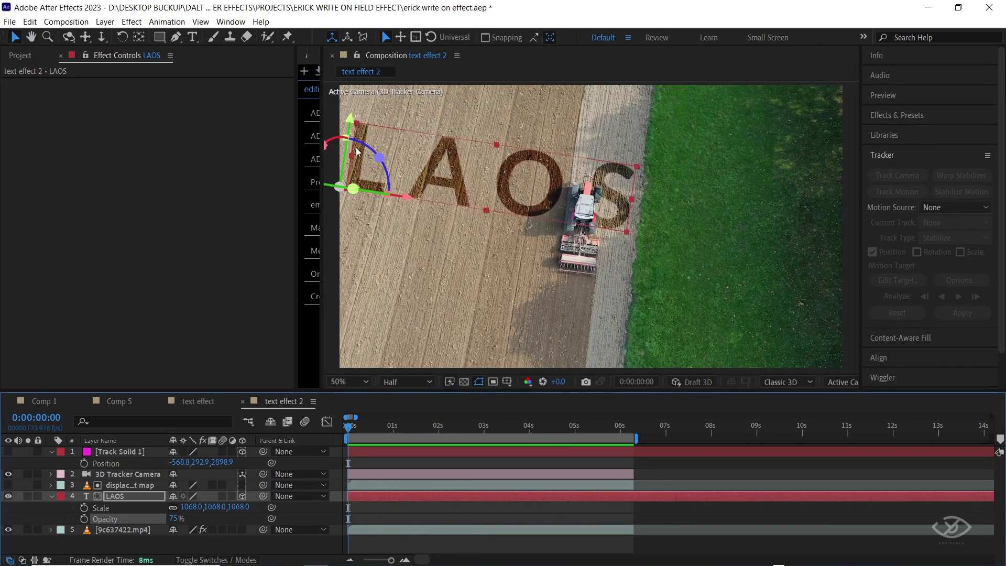
{"action": "left_click_drag", "start_coordinate": [358, 152], "coordinate": [366, 82]}
{"action": "key", "text": "space"}
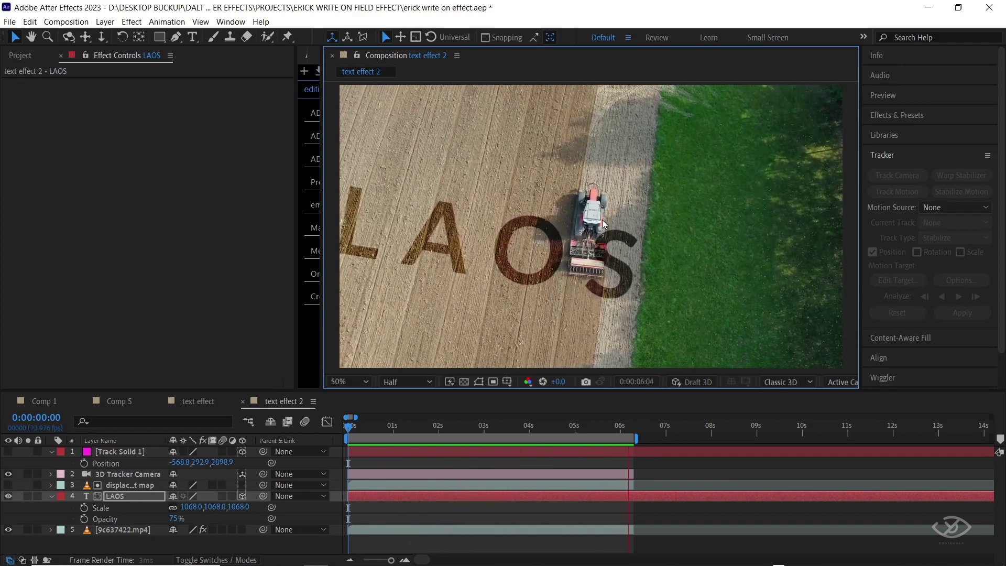
{"action": "key", "text": "space"}
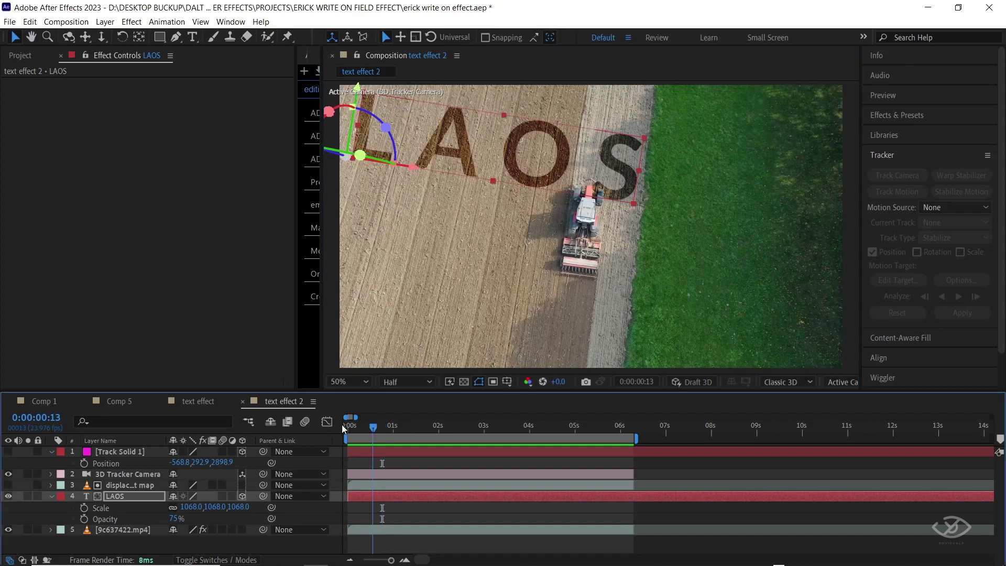
{"action": "left_click", "coordinate": [350, 429]}
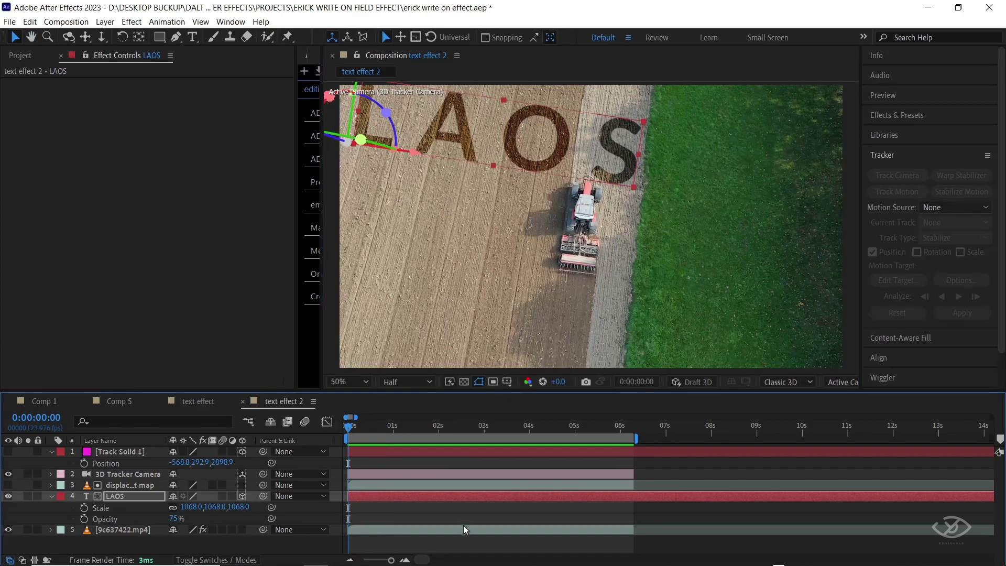
Step: Duplicate the 9c637422.mp4 footage layer and place the copy directly below the 3D Tracker Camera, above the LAOS text
{"action": "left_click", "coordinate": [461, 527]}
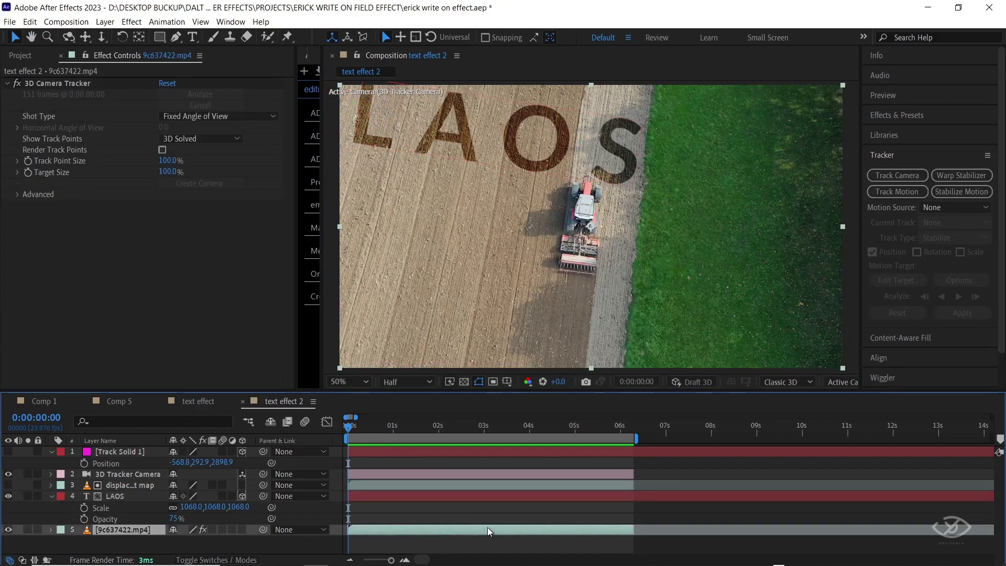
{"action": "left_click", "coordinate": [27, 23]}
{"action": "left_click", "coordinate": [79, 170]}
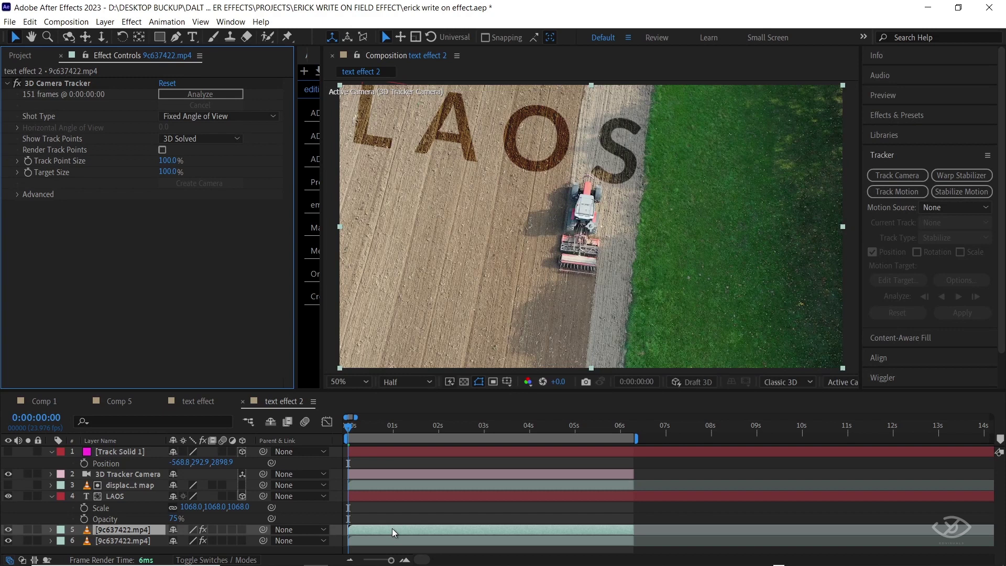
{"action": "left_click_drag", "start_coordinate": [118, 534], "coordinate": [117, 486]}
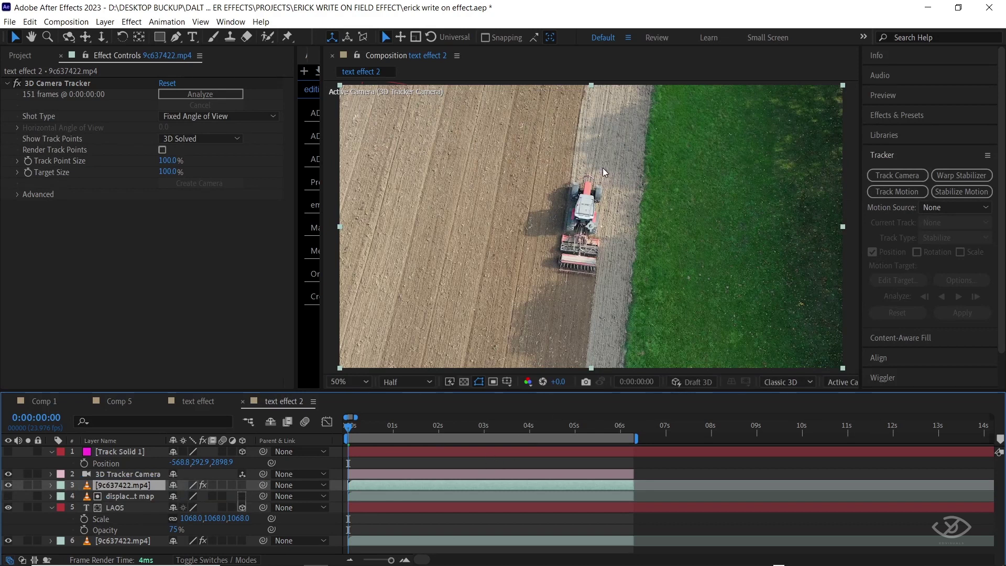
Step: Draw a closed four-point Pen mask around the tractor and its implement on the duplicated footage layer
{"action": "scroll", "coordinate": [595, 217], "scroll_direction": "up", "scroll_amount": 2}
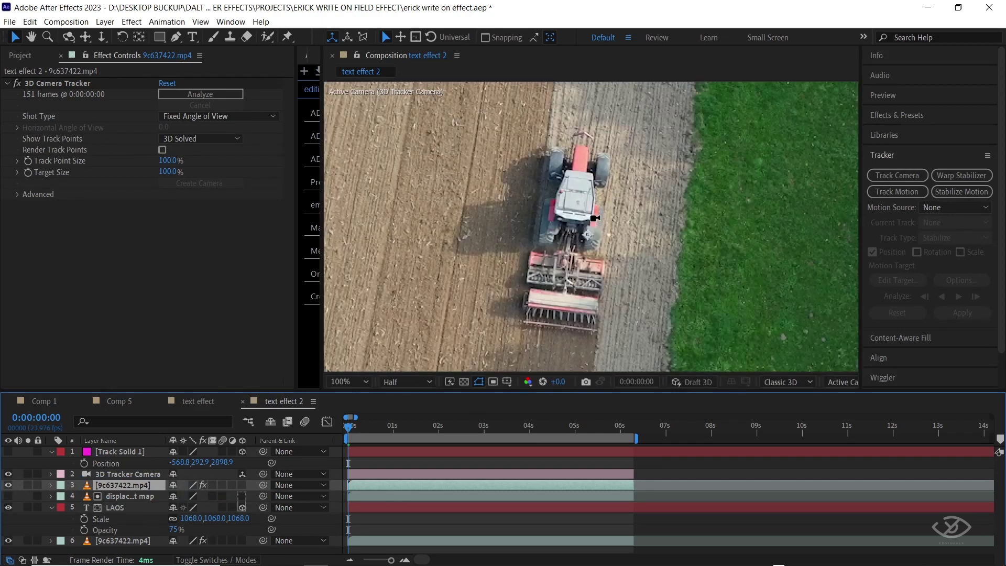
{"action": "left_click", "coordinate": [177, 37]}
{"action": "left_click", "coordinate": [531, 137]}
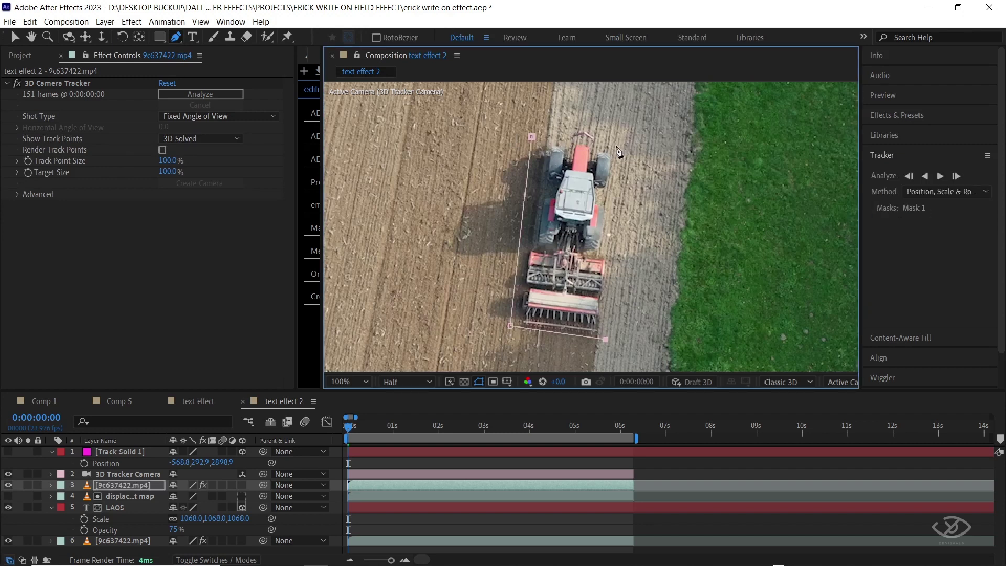
{"action": "left_click", "coordinate": [532, 138]}
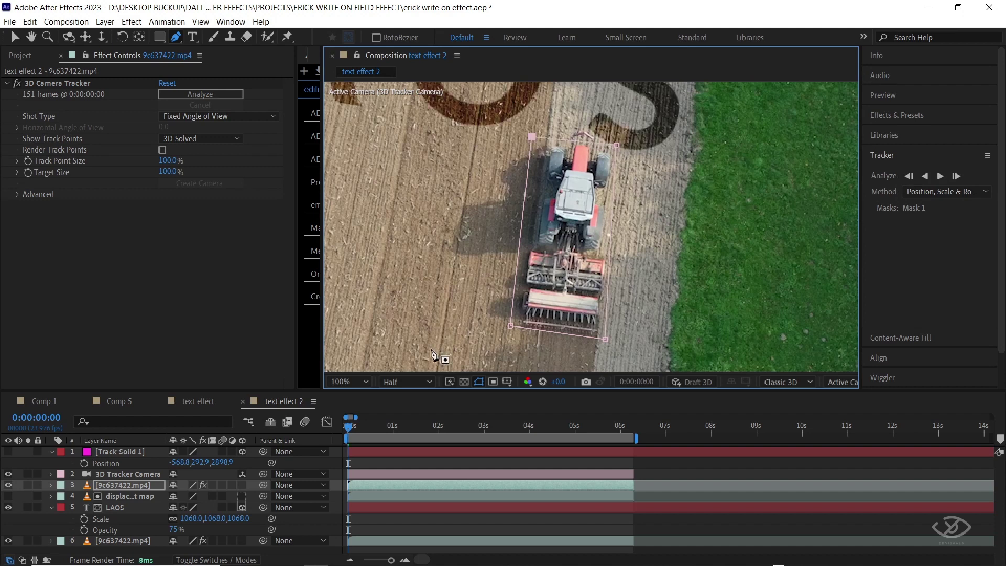
Step: Check the tractor mask with its layer soloed, and set a Mask Path keyframe at the first frame
{"action": "left_click", "coordinate": [27, 485]}
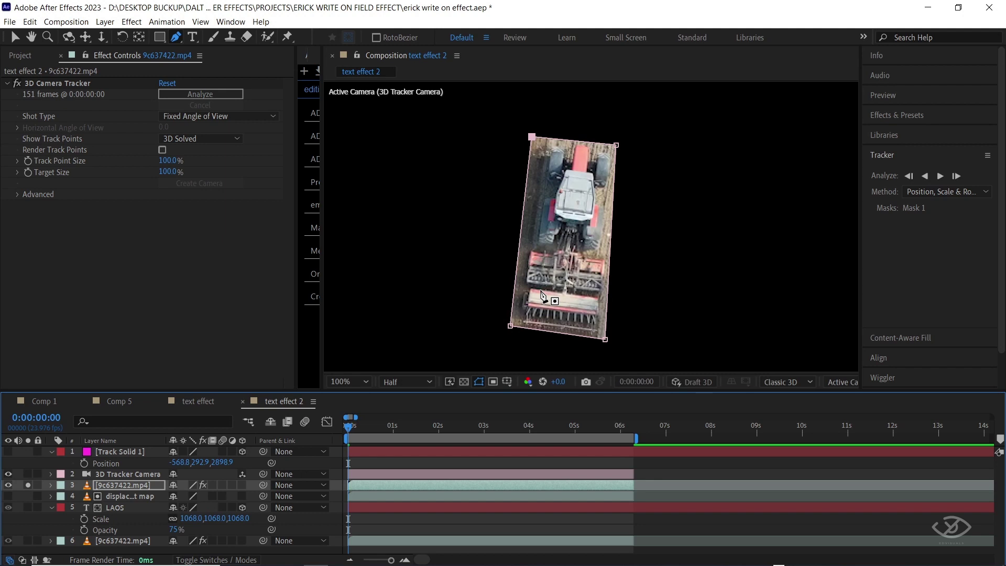
{"action": "key", "text": "v"}
{"action": "key", "text": "m"}
{"action": "key", "text": "m"}
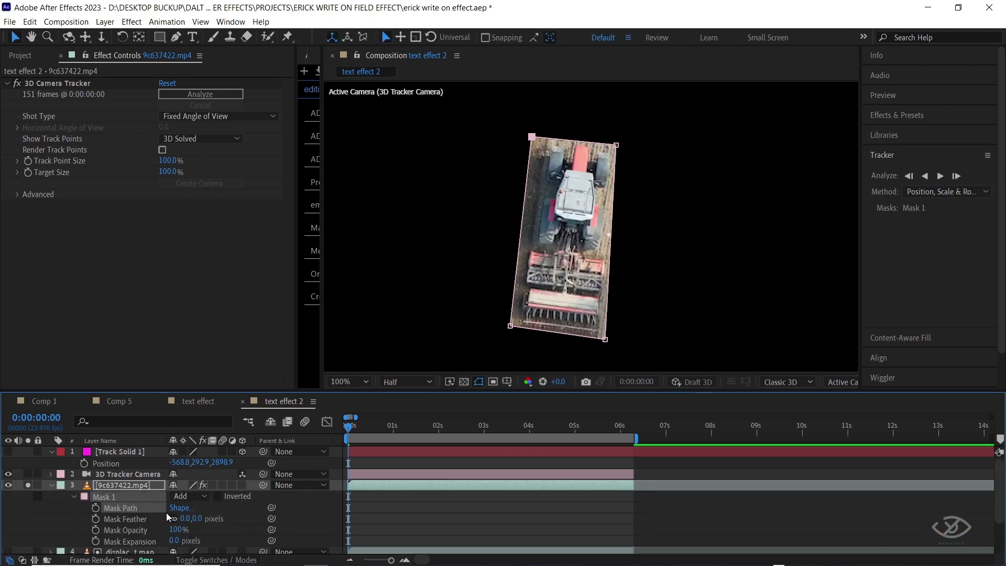
{"action": "left_click", "coordinate": [97, 509]}
{"action": "left_click", "coordinate": [28, 485]}
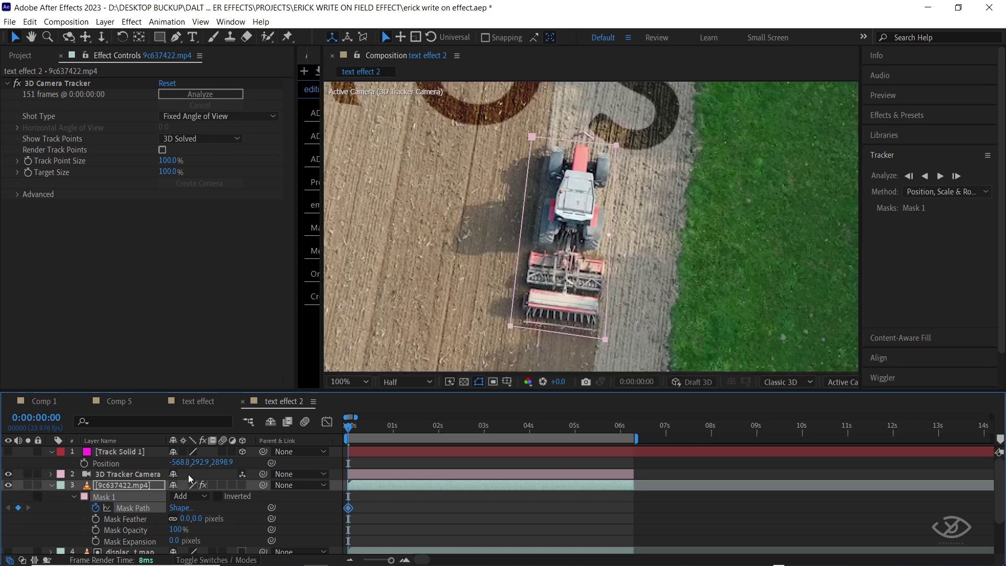
Step: Reposition the mask corners around the tractor at 0:00:02:16 to keyframe the Mask Path there
{"action": "left_click_drag", "start_coordinate": [362, 433], "coordinate": [473, 439]}
{"action": "left_click", "coordinate": [535, 140]}
{"action": "left_click", "coordinate": [530, 136]}
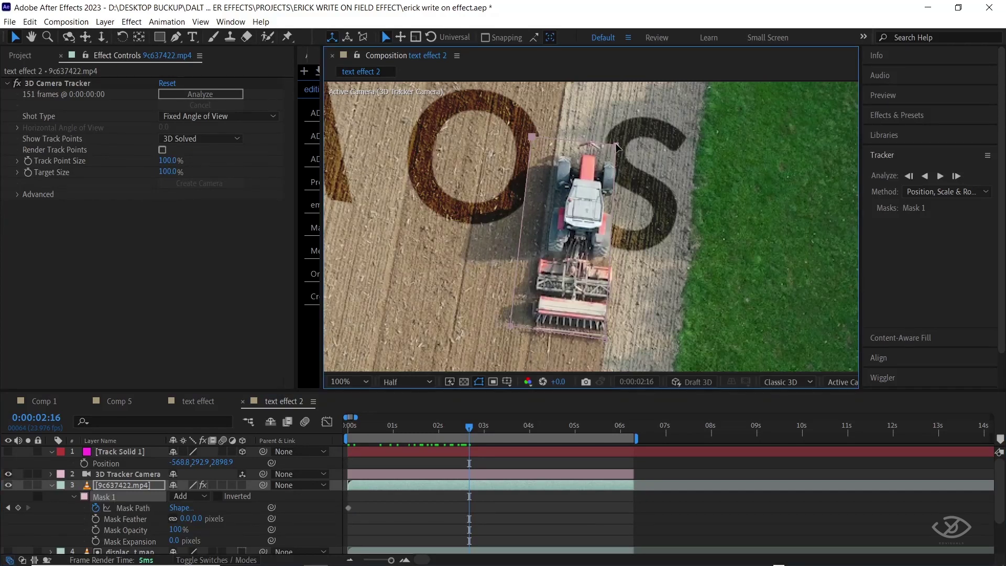
{"action": "left_click_drag", "start_coordinate": [618, 149], "coordinate": [629, 155]}
{"action": "left_click", "coordinate": [614, 350]}
{"action": "left_click_drag", "start_coordinate": [613, 349], "coordinate": [611, 344]}
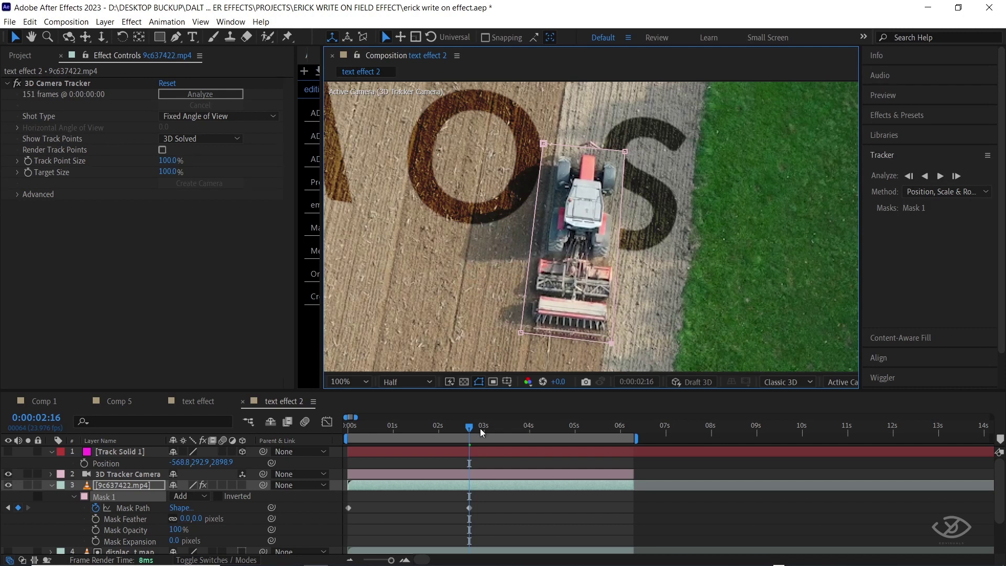
Step: Adjust the mask corners to the tractor's position at 0:00:06:05 and preview the Mask Path animation
{"action": "left_click_drag", "start_coordinate": [469, 430], "coordinate": [631, 428]}
{"action": "left_click_drag", "start_coordinate": [616, 148], "coordinate": [628, 161]}
{"action": "left_click_drag", "start_coordinate": [612, 343], "coordinate": [618, 341]}
{"action": "left_click", "coordinate": [569, 481]}
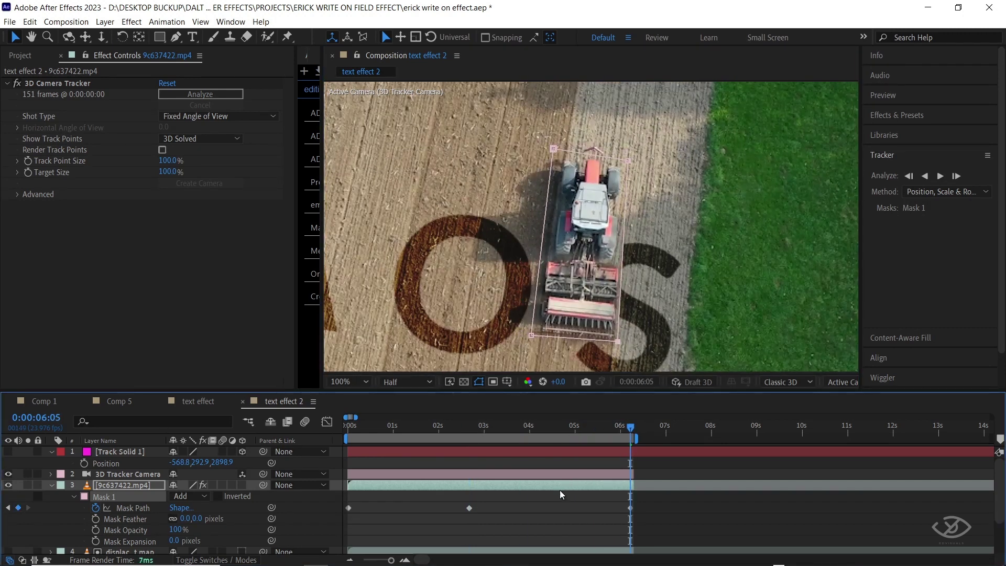
{"action": "key", "text": "space"}
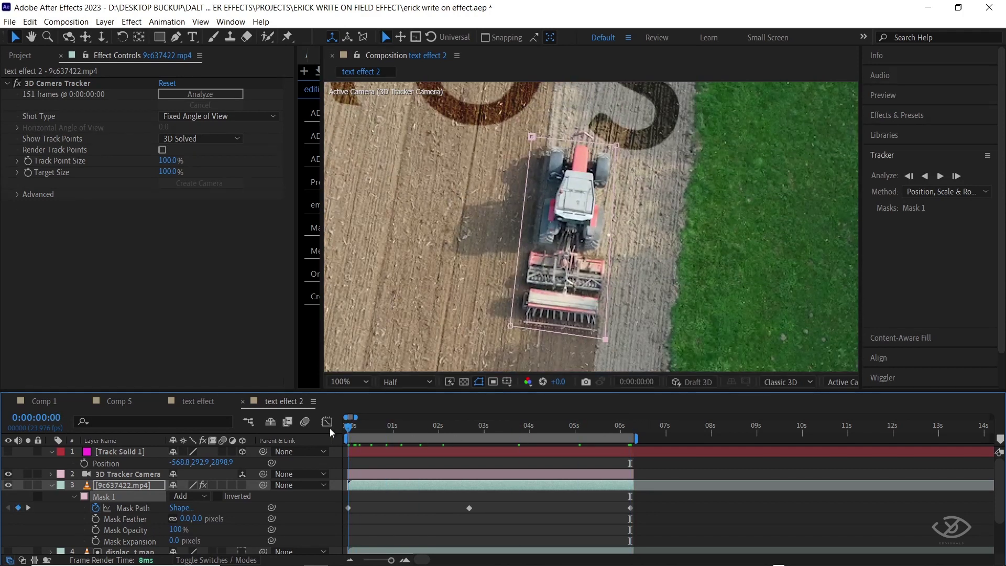
Step: Try a tractor mask feather of 71 pixels with a -13 pixel expansion and preview the result
{"action": "left_click", "coordinate": [28, 486]}
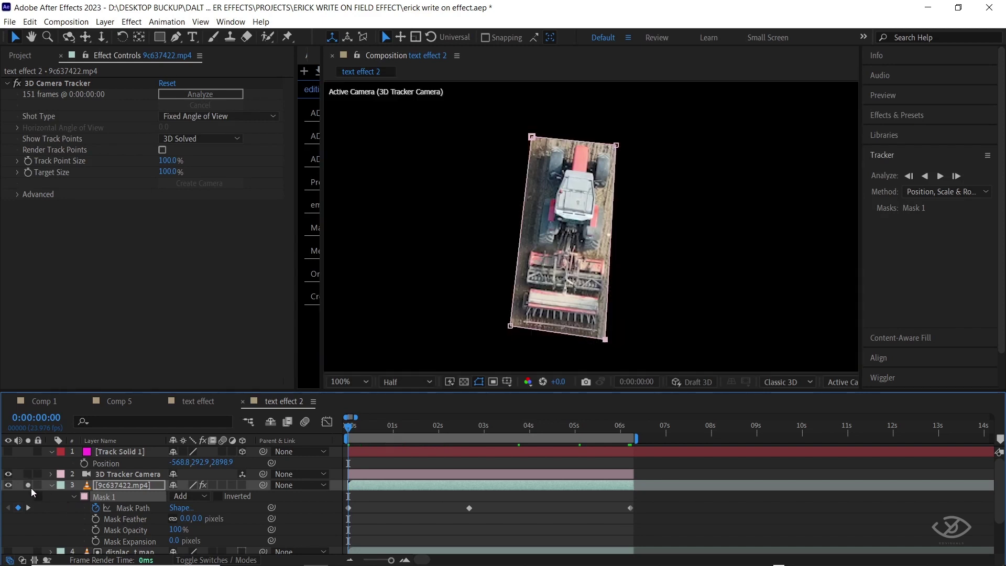
{"action": "left_click_drag", "start_coordinate": [193, 519], "coordinate": [254, 524]}
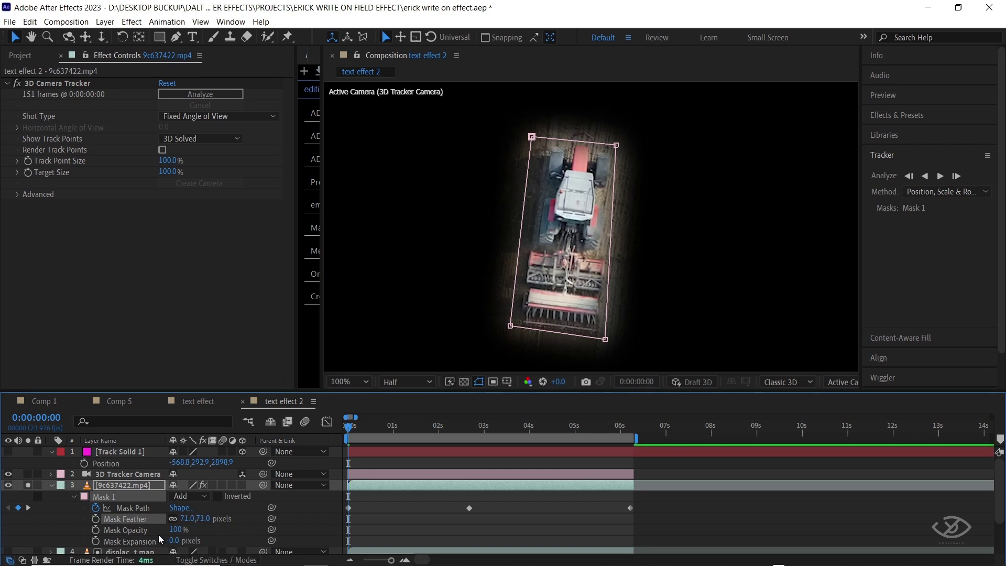
{"action": "left_click_drag", "start_coordinate": [175, 540], "coordinate": [167, 542]}
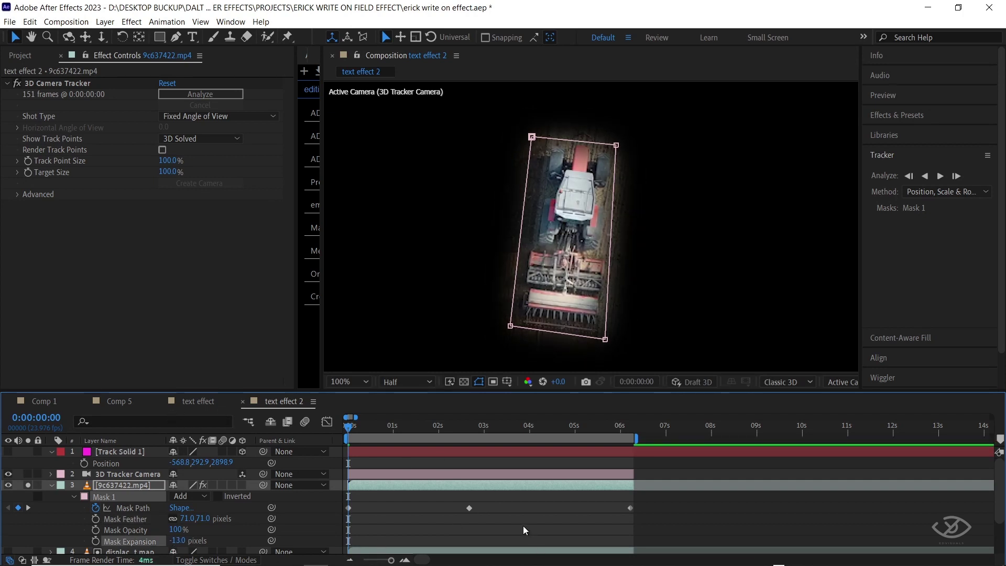
{"action": "key", "text": "space"}
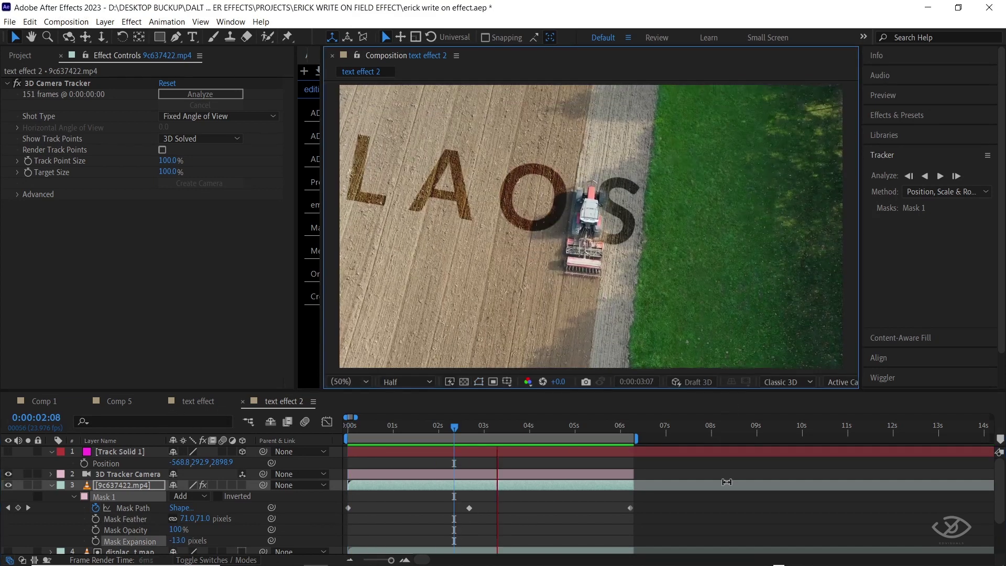
{"action": "key", "text": "space"}
Step: Set the tractor mask's feather to 11 pixels and its expansion to -16 pixels, and preview the tractor crossing the text
{"action": "left_click_drag", "start_coordinate": [177, 540], "coordinate": [161, 518]}
{"action": "key", "text": "space"}
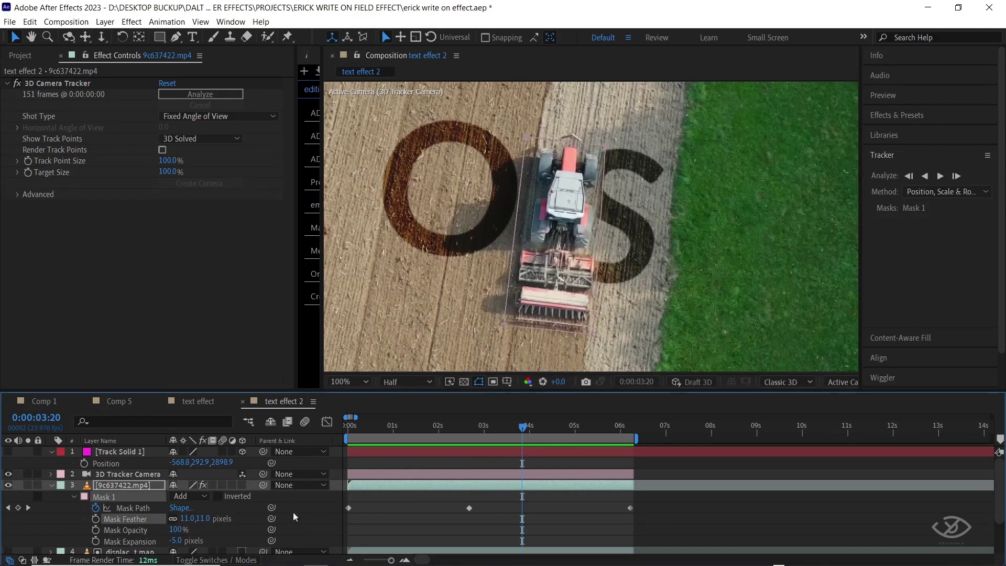
{"action": "left_click_drag", "start_coordinate": [179, 541], "coordinate": [170, 540]}
{"action": "key", "text": "space"}
{"action": "scroll", "coordinate": [666, 276], "scroll_direction": "down", "scroll_amount": 2}
{"action": "key", "text": "j"}
{"action": "scroll", "coordinate": [635, 191], "scroll_direction": "up", "scroll_amount": 2}
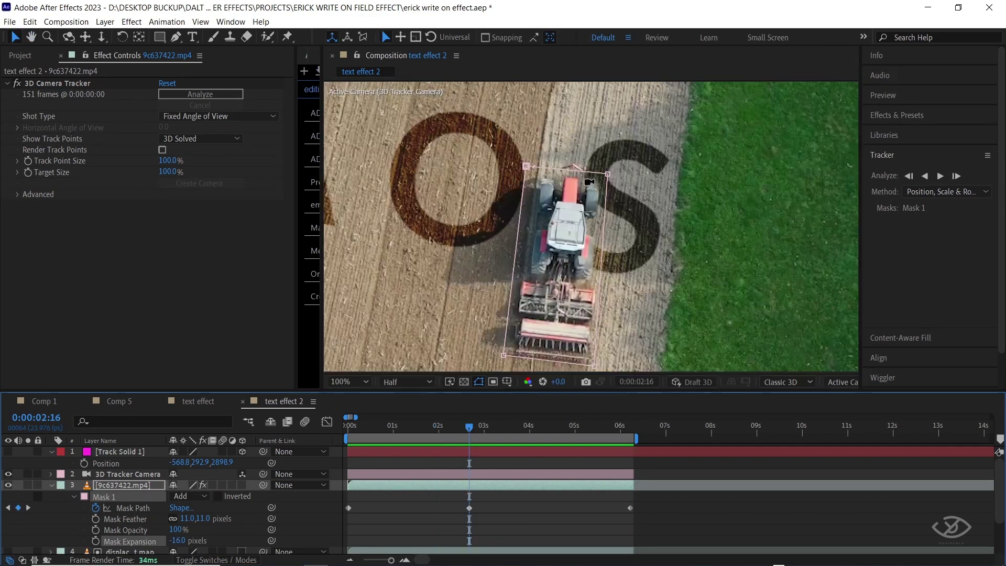
{"action": "key", "text": "space"}
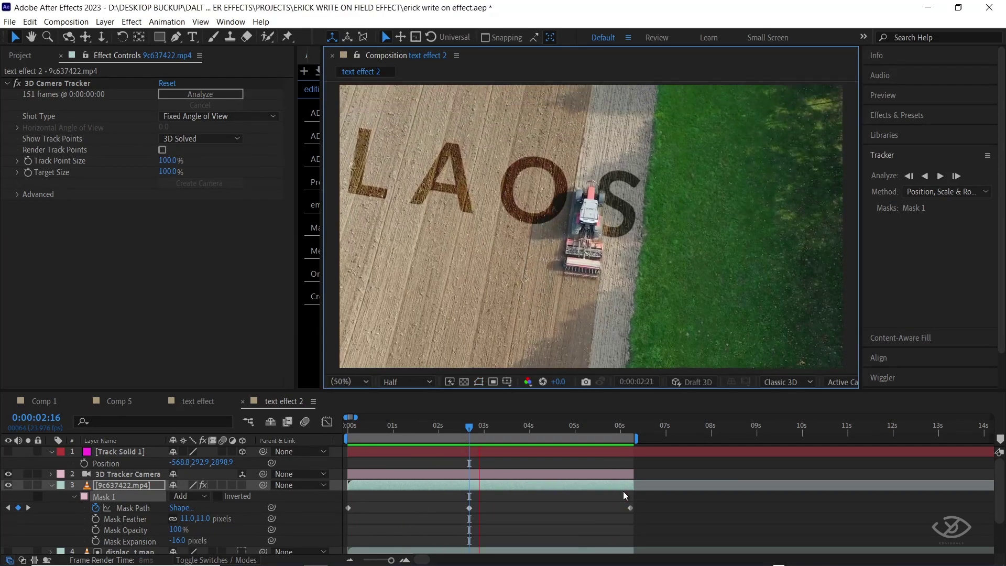
{"action": "key", "text": "space"}
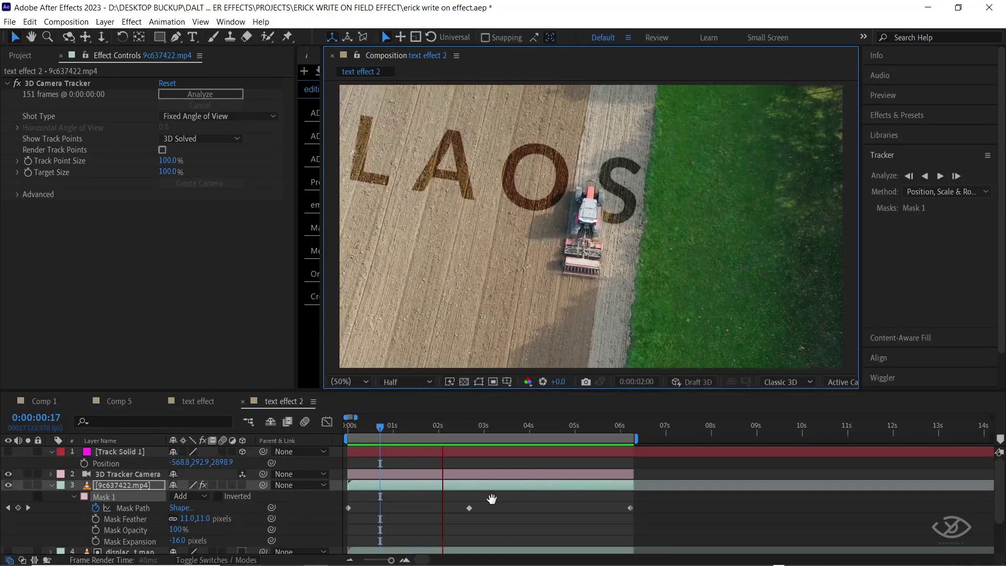
Step: Apply the Displacement Map effect to the LAOS text layer
{"action": "scroll", "coordinate": [485, 501], "scroll_direction": "down", "scroll_amount": 3}
{"action": "left_click", "coordinate": [455, 515]}
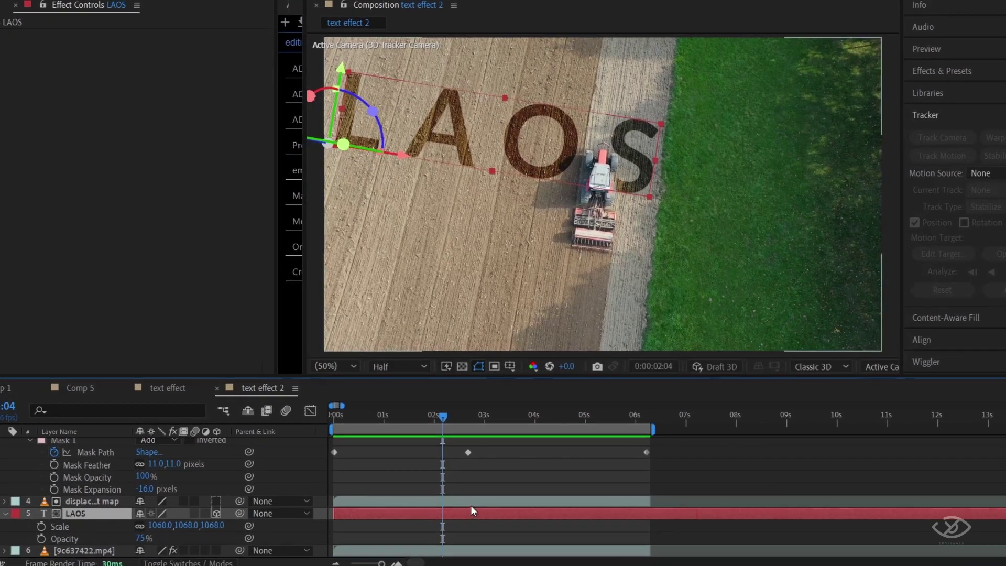
{"action": "key", "text": "ctrl+space"}
{"action": "type", "text": "displace"}
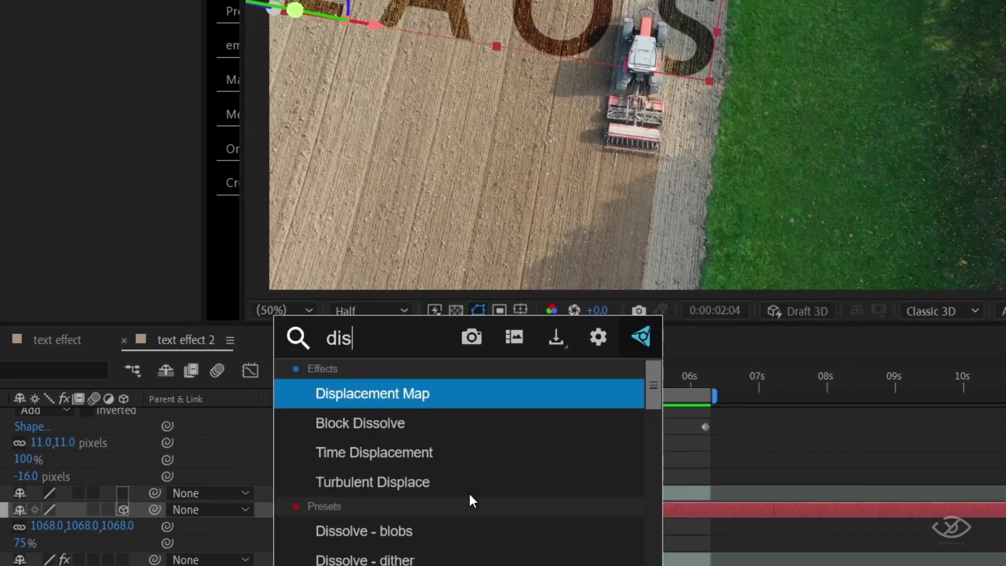
{"action": "left_click", "coordinate": [424, 398]}
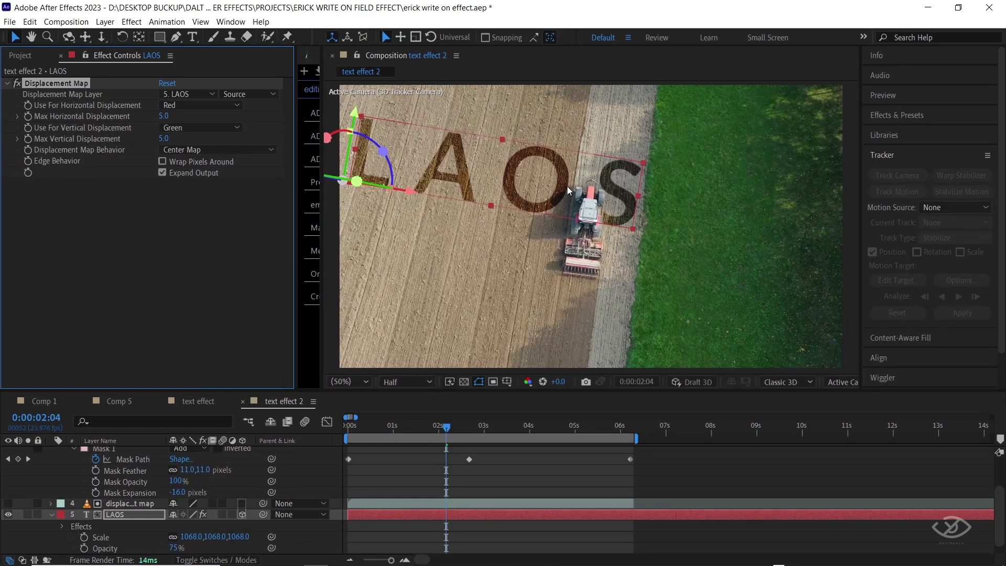
Step: Set the LAOS layer's Displacement Map to use the displacement map layer with Effects & Masks as its source
{"action": "left_click", "coordinate": [454, 501]}
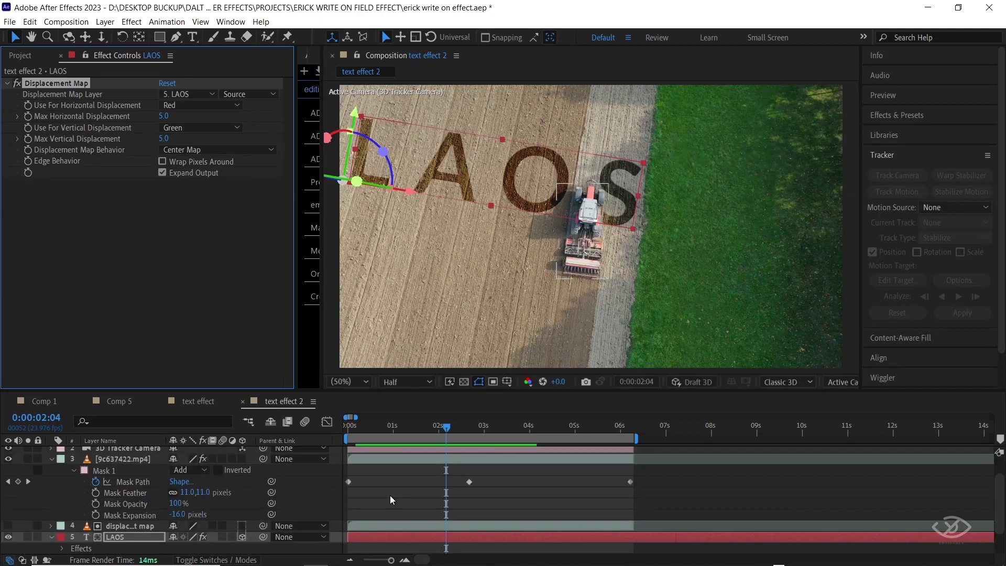
{"action": "left_click", "coordinate": [389, 492]}
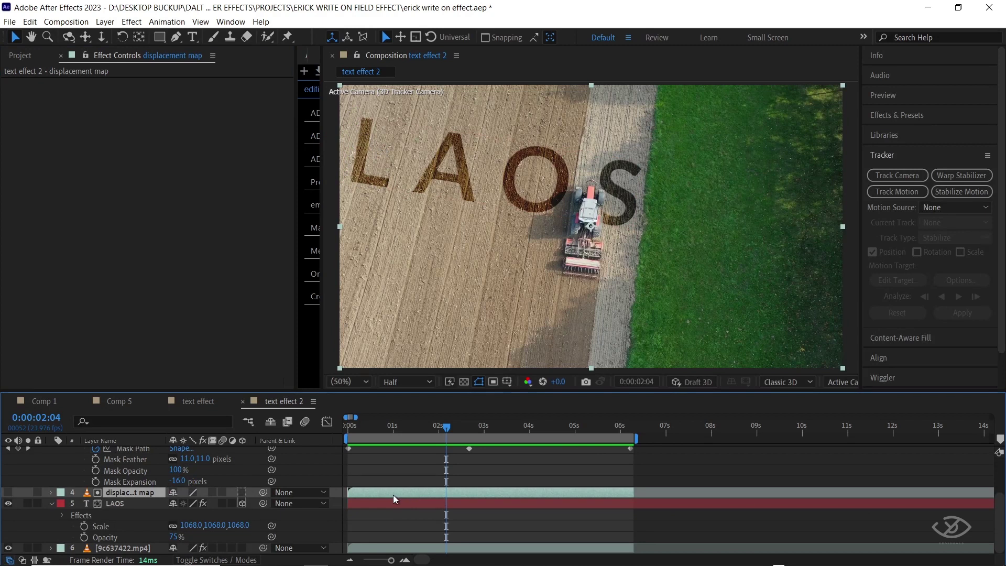
{"action": "left_click", "coordinate": [413, 502]}
{"action": "left_click", "coordinate": [189, 95]}
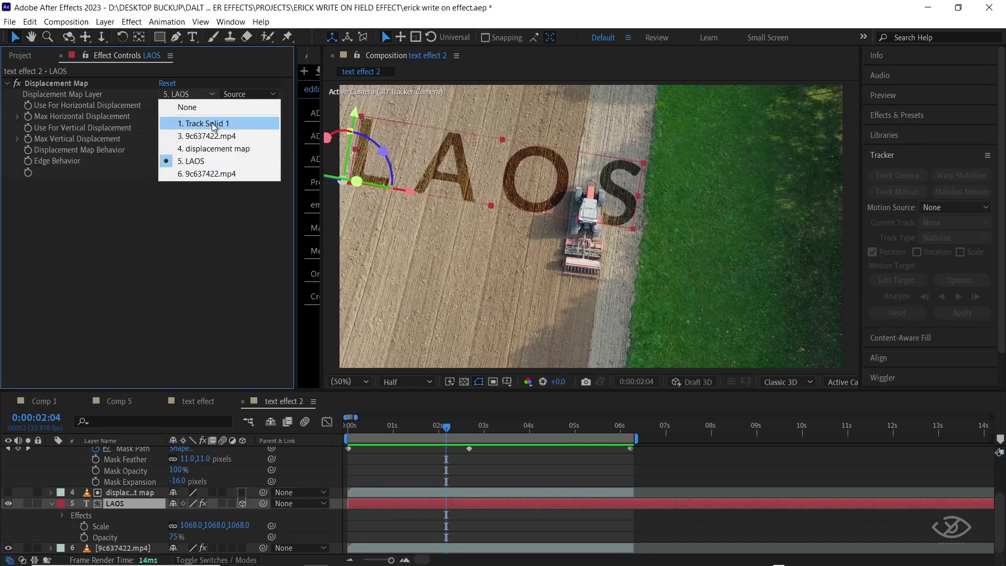
{"action": "left_click", "coordinate": [225, 149]}
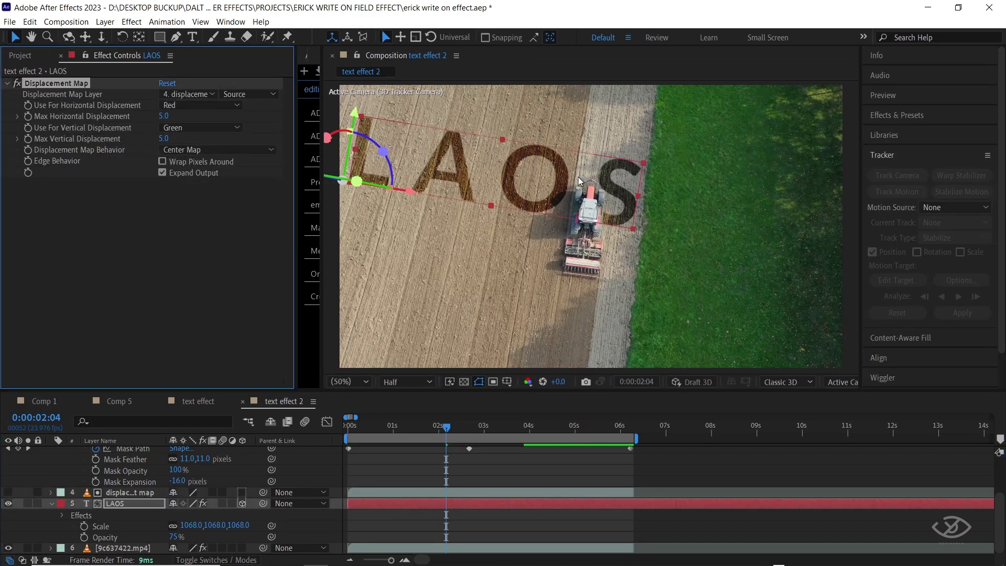
{"action": "left_click", "coordinate": [249, 94]}
{"action": "left_click", "coordinate": [246, 131]}
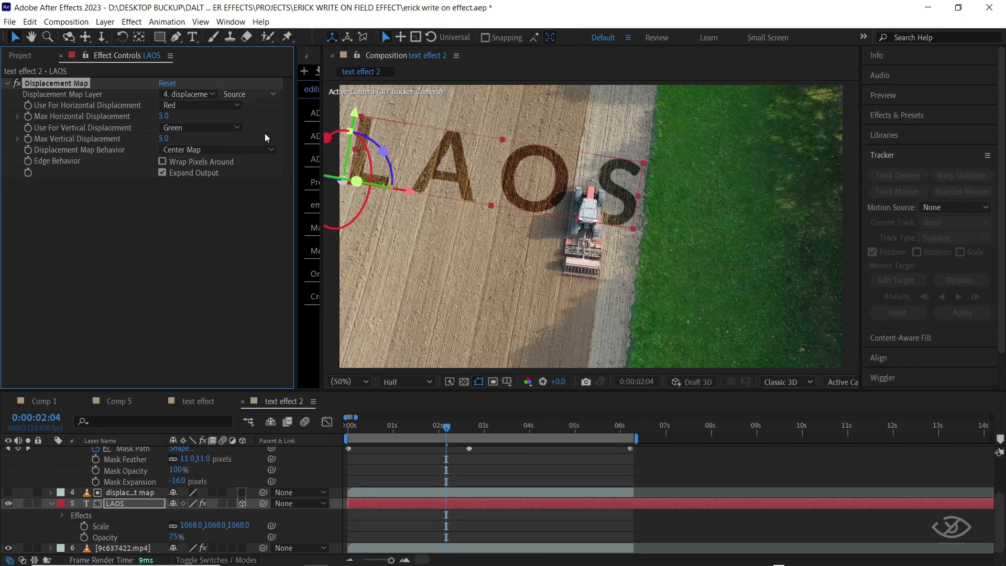
{"action": "left_click", "coordinate": [530, 407]}
Step: Set the maximum horizontal displacement to -9 and the maximum vertical displacement to -7, and preview the displaced text
{"action": "left_click_drag", "start_coordinate": [163, 117], "coordinate": [146, 115]}
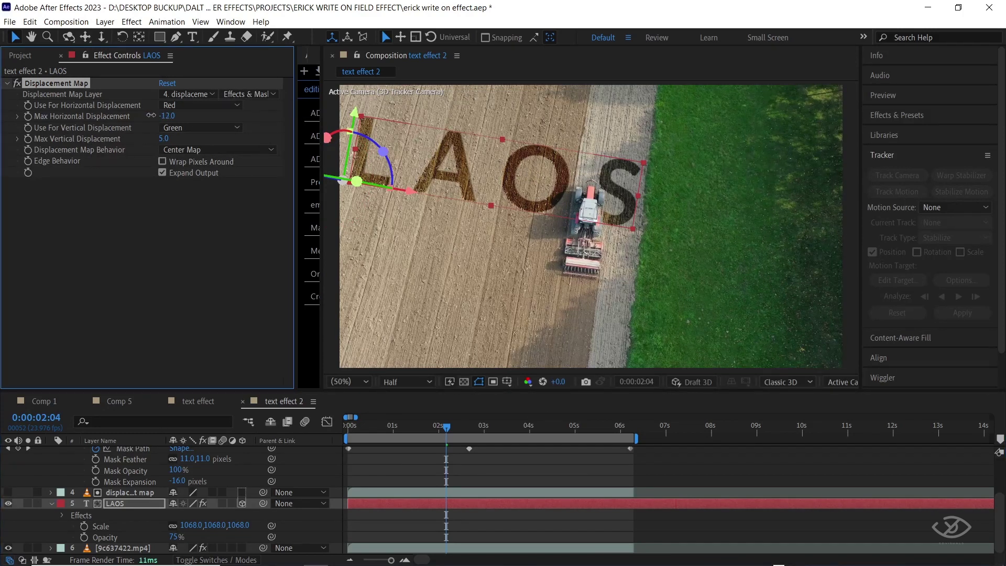
{"action": "left_click_drag", "start_coordinate": [164, 138], "coordinate": [155, 143]}
{"action": "left_click_drag", "start_coordinate": [164, 145], "coordinate": [198, 142]}
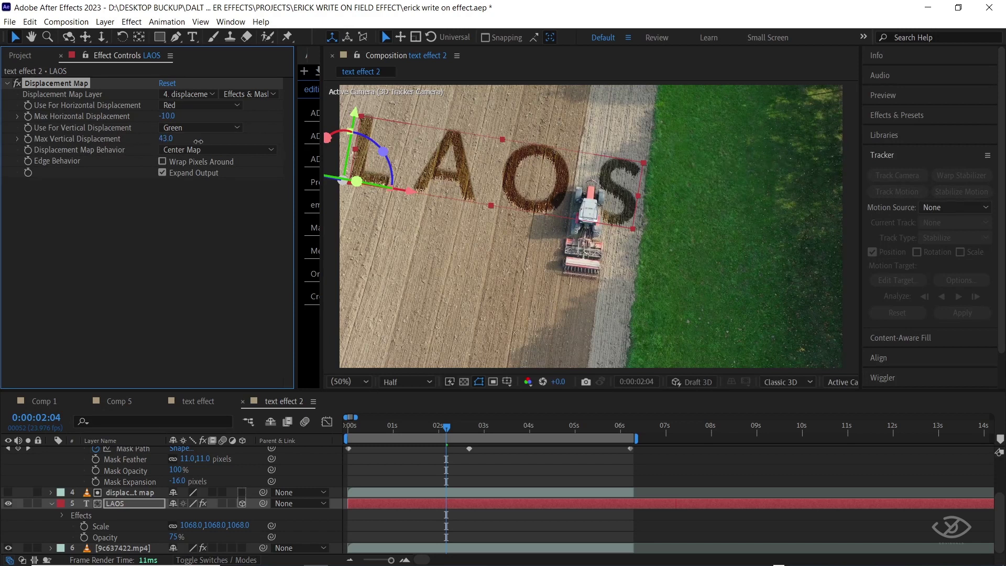
{"action": "key", "text": "space"}
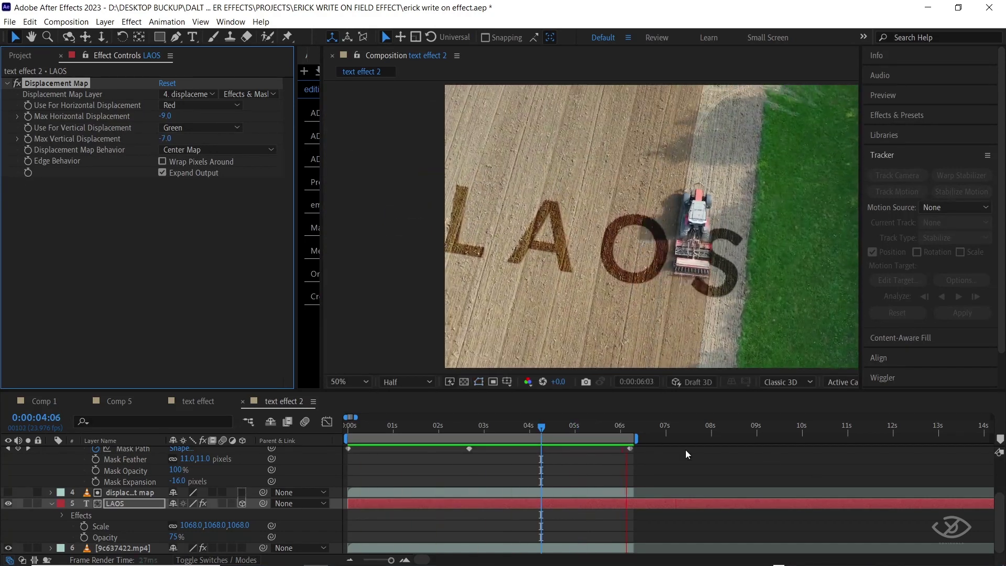
{"action": "key", "text": "space"}
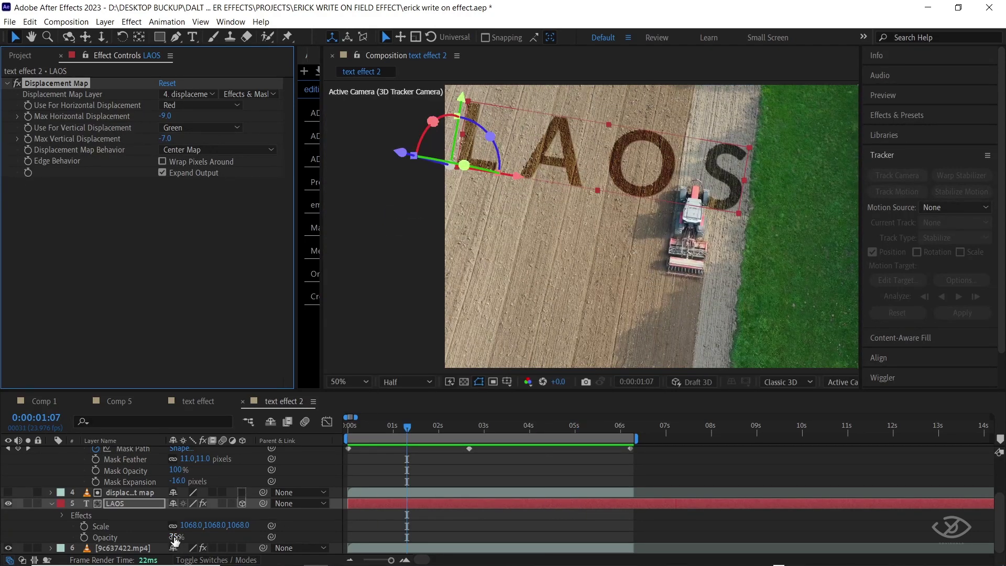
Step: Lower the LAOS text layer's opacity to 50% and preview the blend with the field
{"action": "left_click_drag", "start_coordinate": [176, 538], "coordinate": [164, 537]}
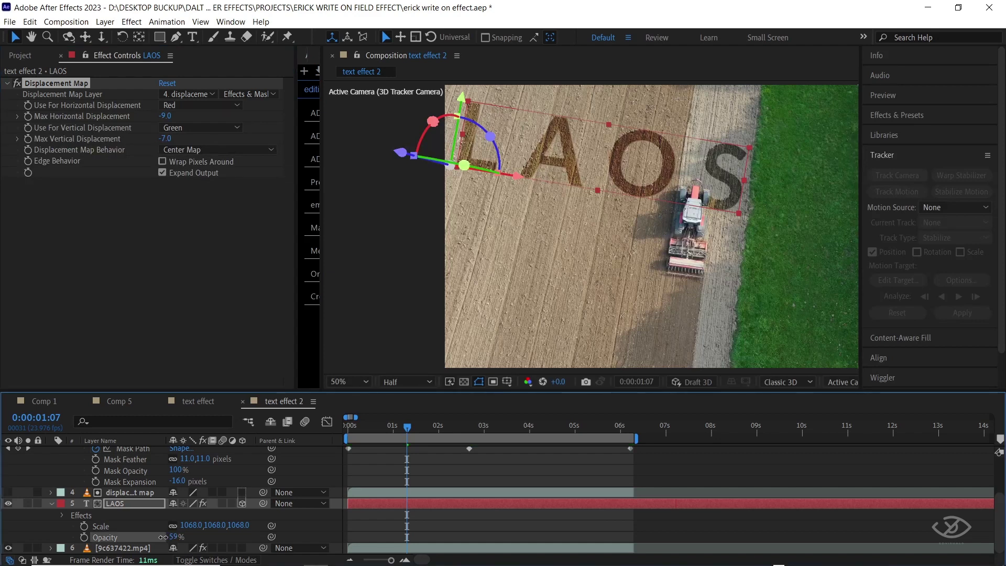
{"action": "key", "text": "space"}
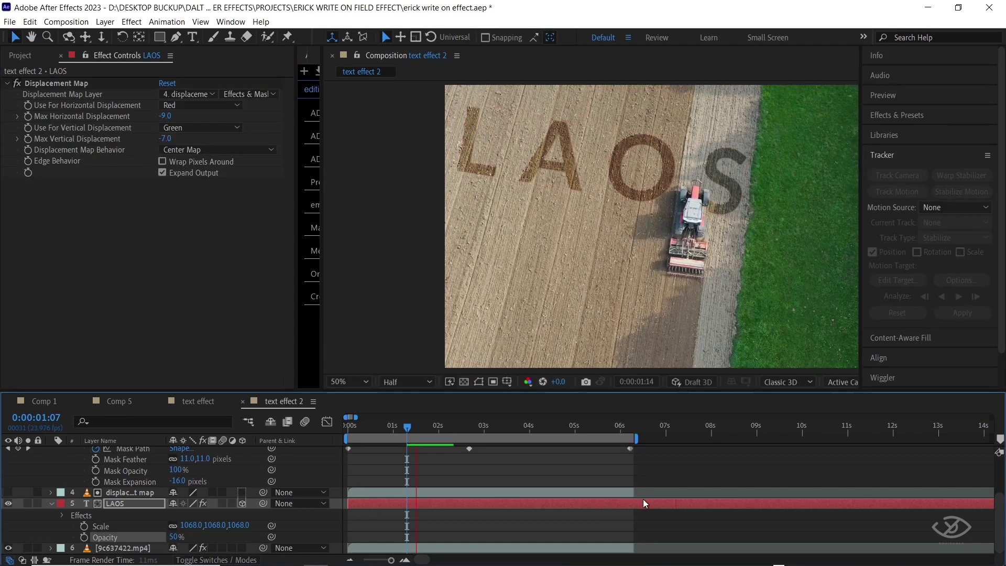